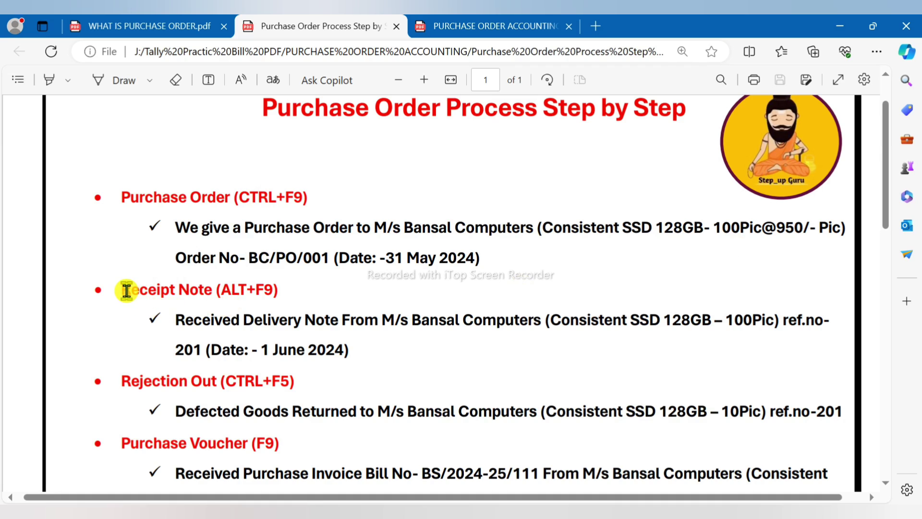
Step: Highlight the Receipt Note step, order number BC/PO/001 and date 31 May 2024 in the PDF
{"action": "left_click_drag", "start_coordinate": [123, 292], "coordinate": [237, 298]}
{"action": "left_click", "coordinate": [238, 302]}
{"action": "left_click_drag", "start_coordinate": [248, 258], "coordinate": [321, 258]}
{"action": "left_click_drag", "start_coordinate": [381, 257], "coordinate": [470, 261]}
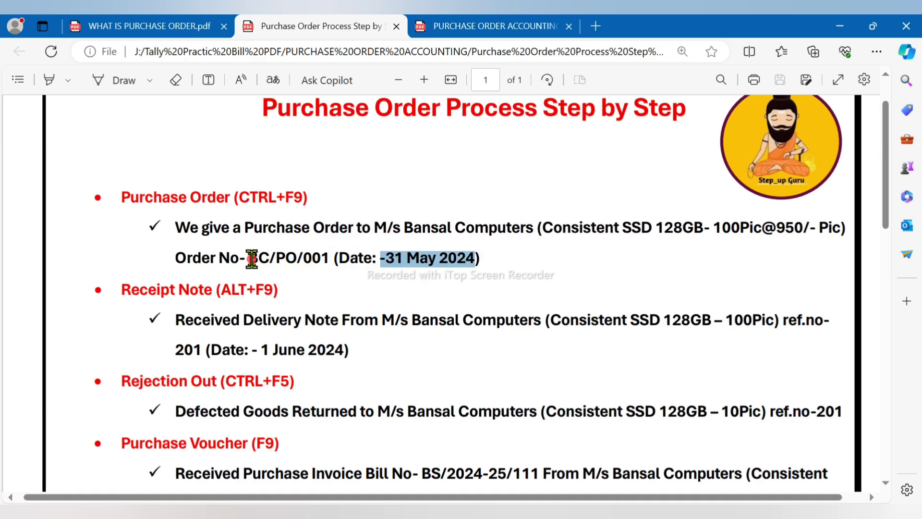
{"action": "left_click_drag", "start_coordinate": [249, 258], "coordinate": [330, 257]}
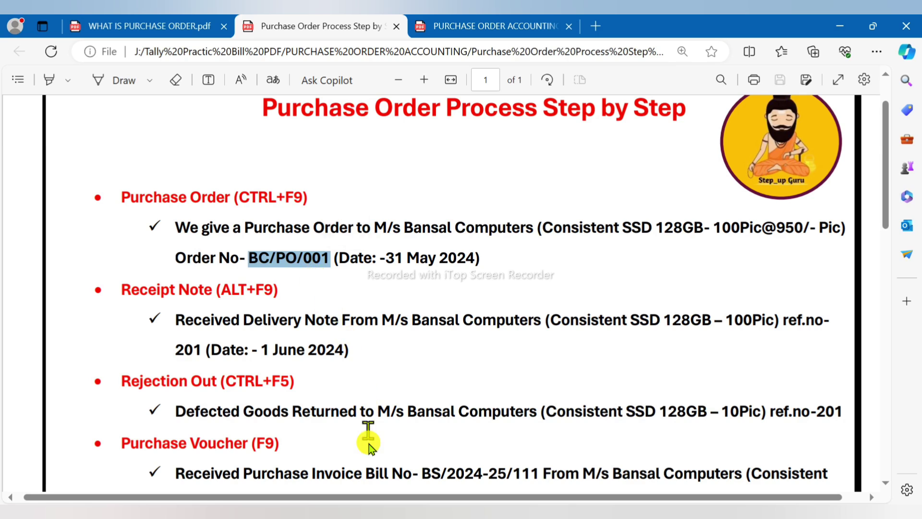
Step: Shut the currently open company in TallyPrime and start creating a new company
{"action": "key", "text": "alt+Tab"}
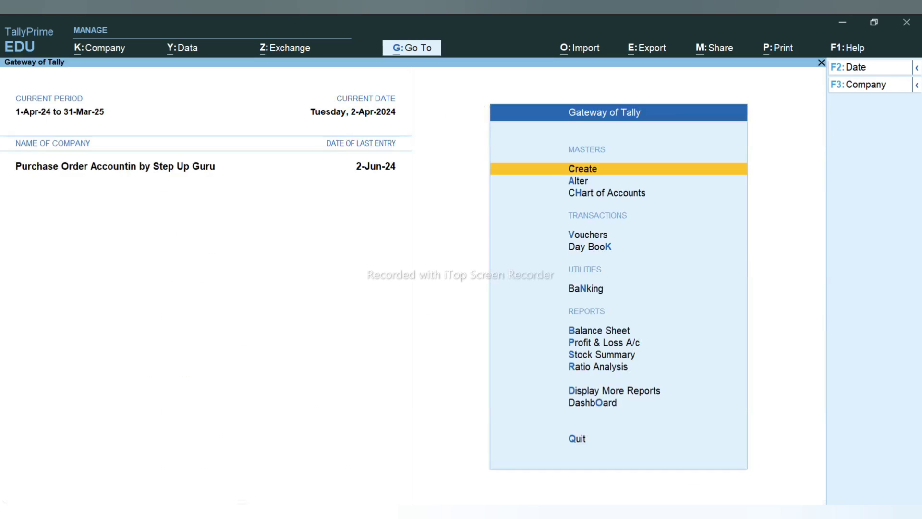
{"action": "key", "text": "alt+F3"}
{"action": "key", "text": "y"}
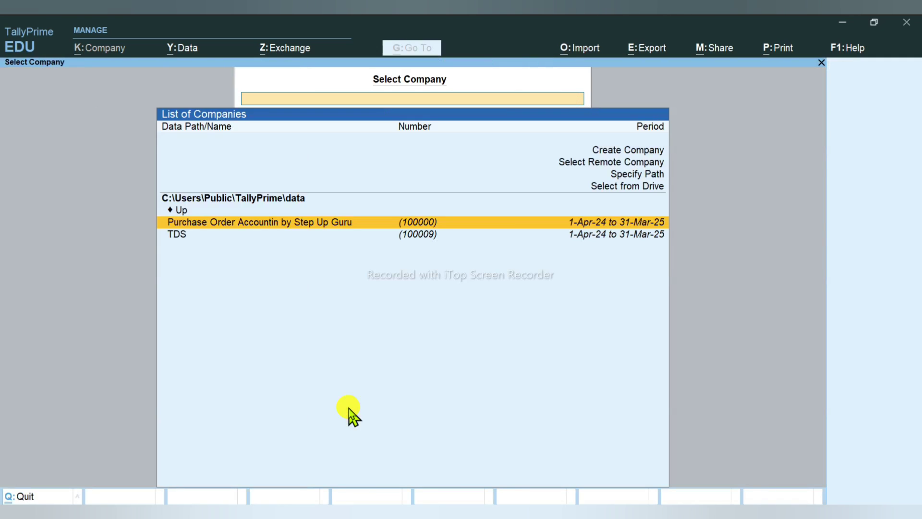
{"action": "key", "text": "Up"}
{"action": "key", "text": "Up"}
{"action": "key", "text": "Up"}
{"action": "key", "text": "Up"}
{"action": "key", "text": "Up"}
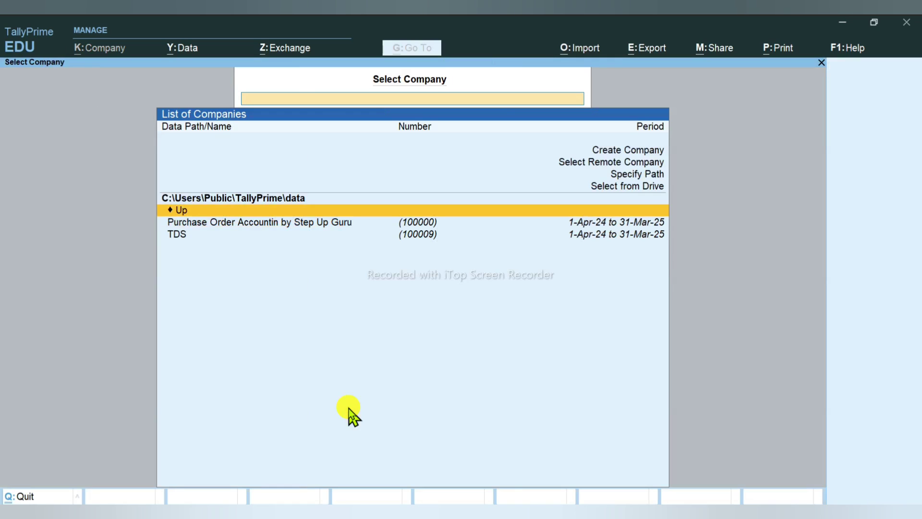
{"action": "key", "text": "Return"}
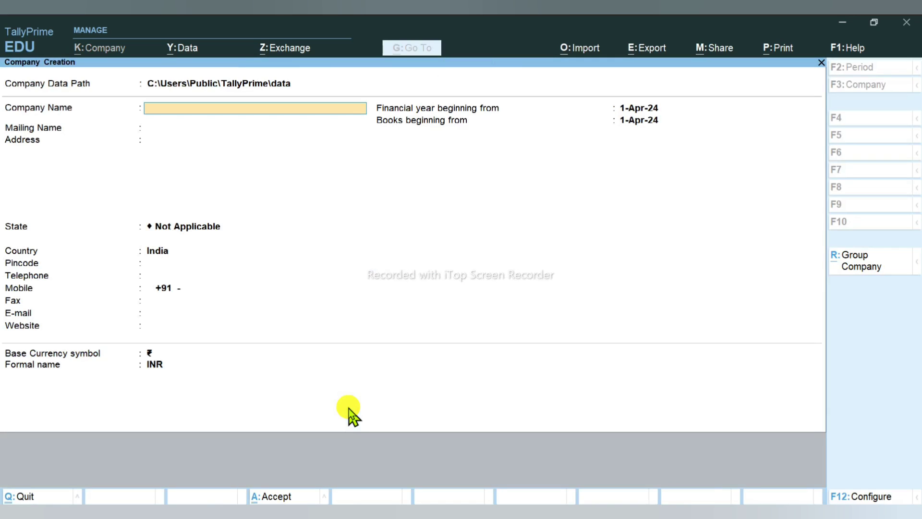
Step: Enter company 'Step Up Guru' with a Bikaner, Rajasthan address, pincode and mobile number
{"action": "type", "text": "Step Up Guru"}
{"action": "key", "text": "Return"}
{"action": "key", "text": "Return"}
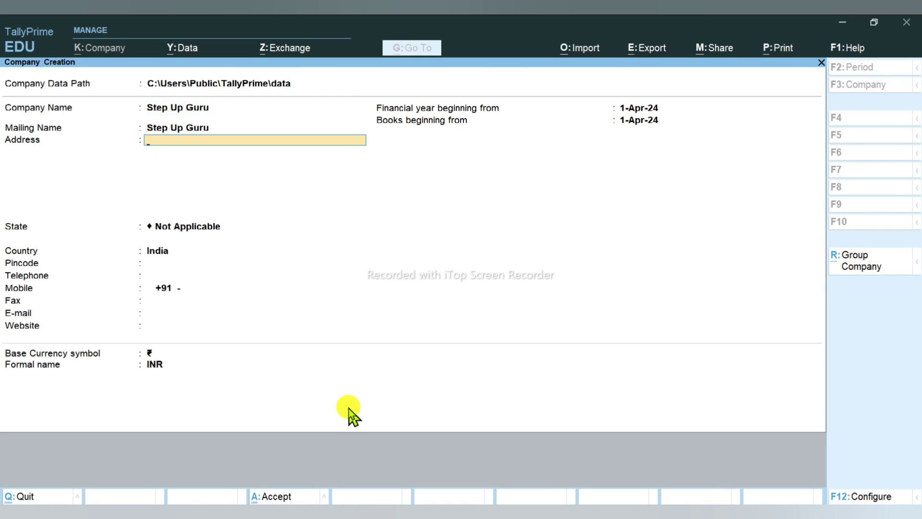
{"action": "type", "text": "Bikaner"}
{"action": "key", "text": "Return"}
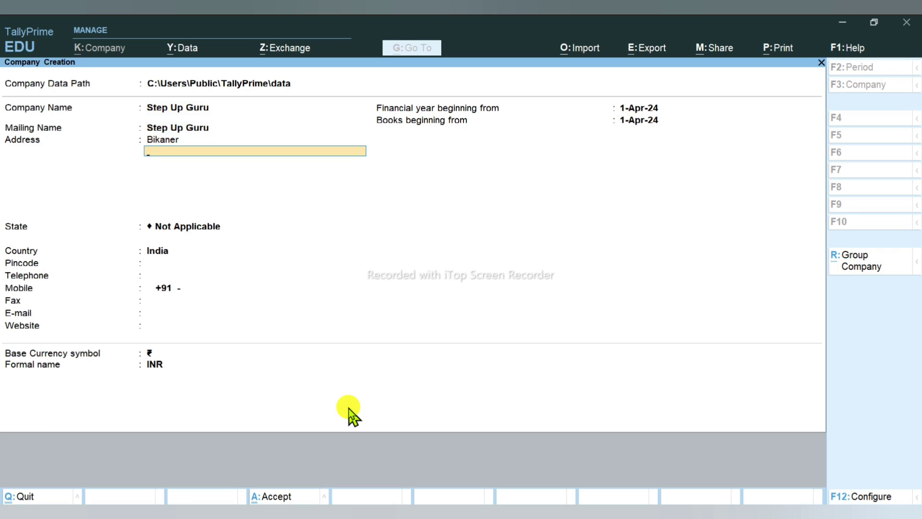
{"action": "key", "text": "Return"}
{"action": "key", "text": "Return"}
{"action": "type", "text": "r"}
{"action": "key", "text": "Return"}
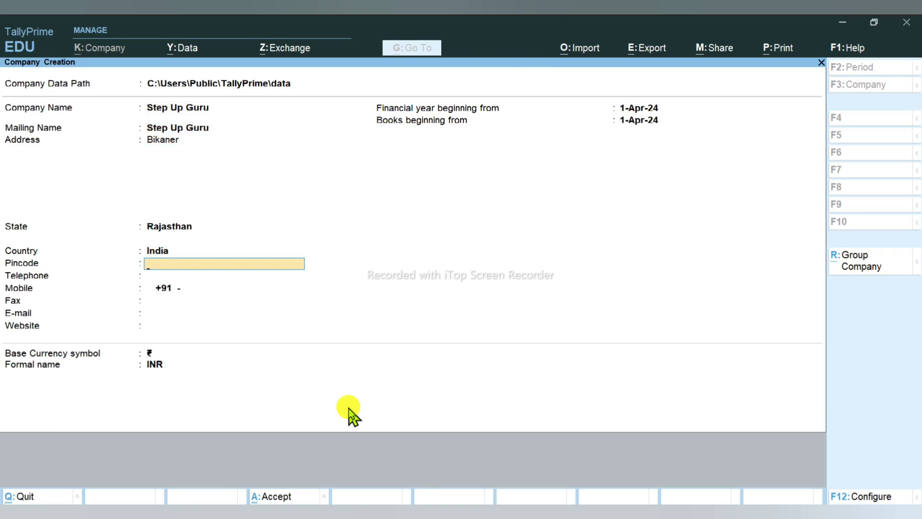
{"action": "type", "text": "334021"}
{"action": "key", "text": "Return"}
{"action": "key", "text": "Return"}
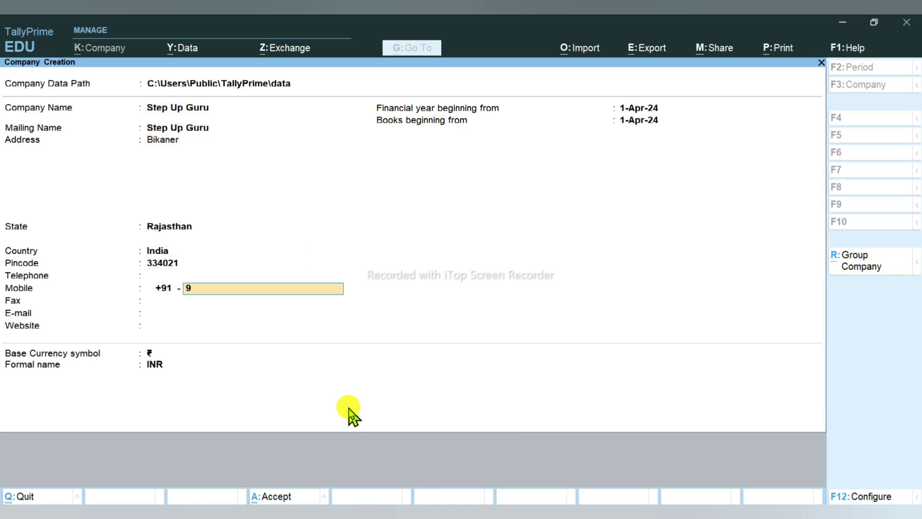
{"action": "key", "text": "Return"}
{"action": "key", "text": "Return"}
{"action": "key", "text": "Return"}
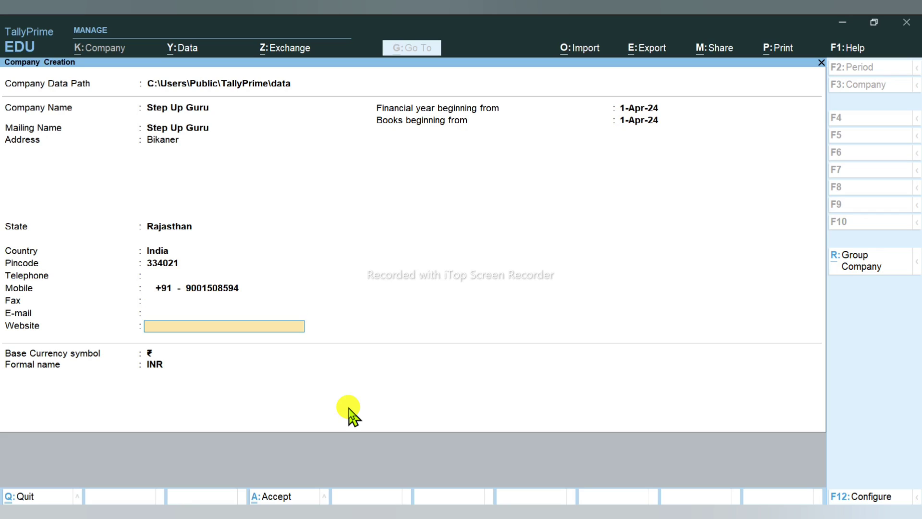
{"action": "key", "text": "Return"}
{"action": "key", "text": "Return"}
{"action": "key", "text": "Return"}
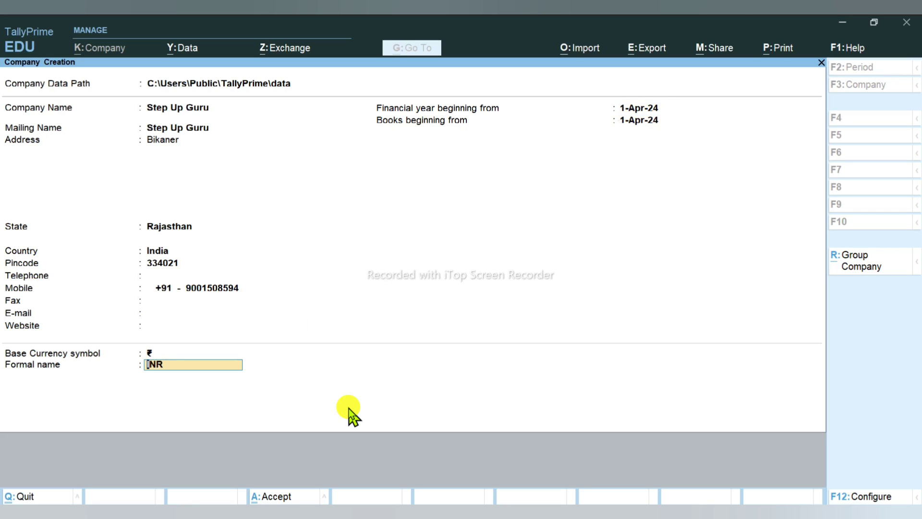
{"action": "key", "text": "Return"}
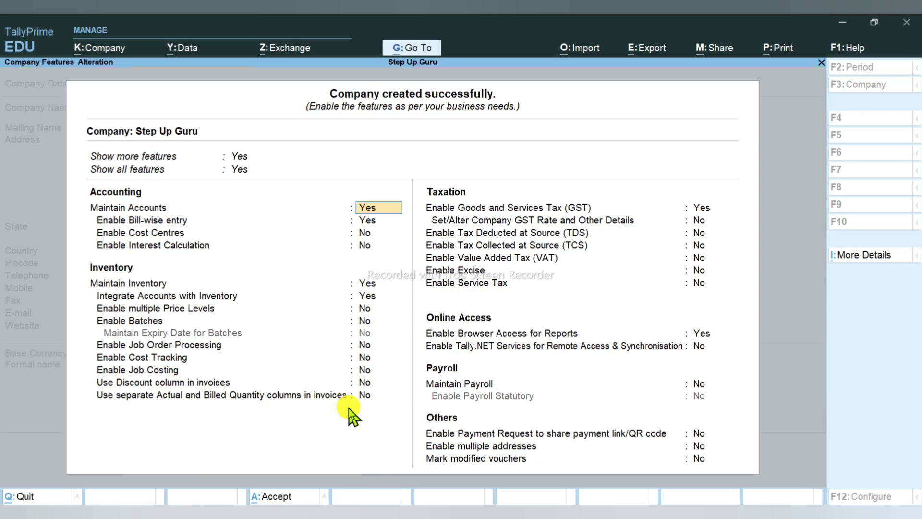
Step: Register GST as Regular with the company's GSTIN and Monthly filing, and save the company features
{"action": "left_click", "coordinate": [701, 208]}
{"action": "key", "text": "Return"}
{"action": "key", "text": "Return"}
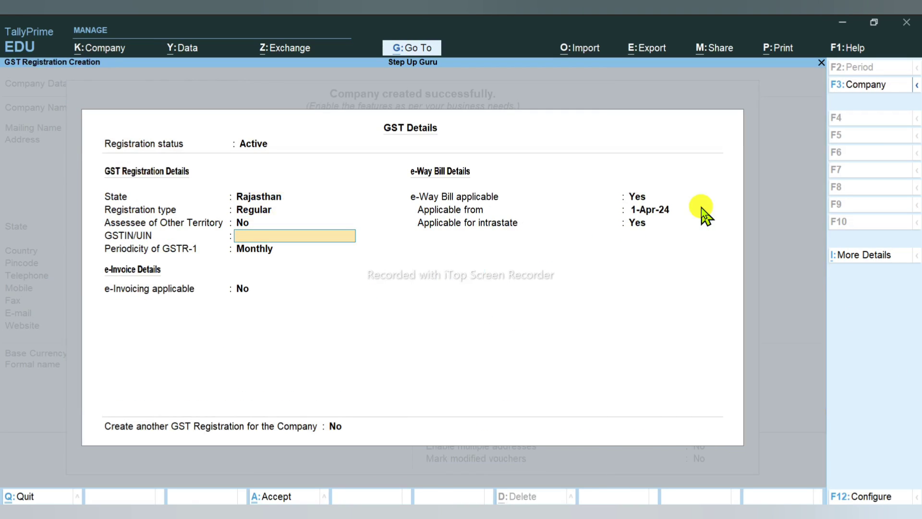
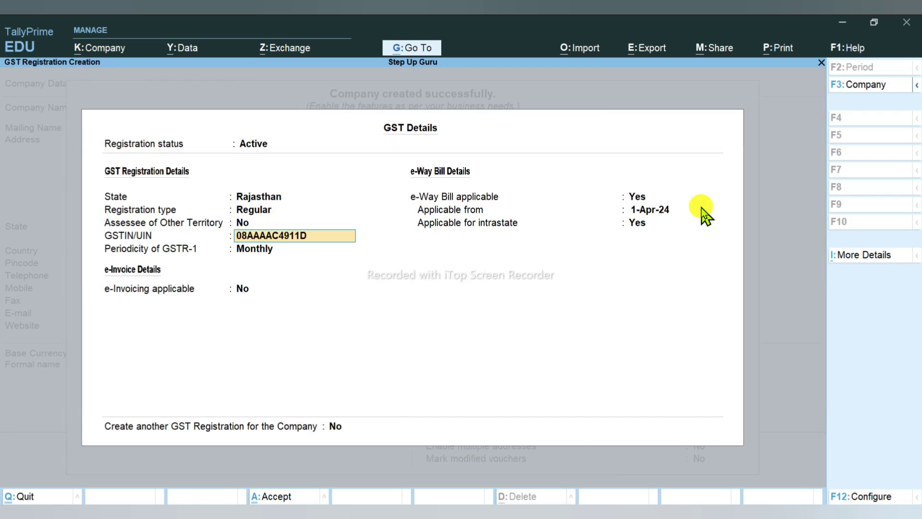
{"action": "key", "text": "Return"}
{"action": "key", "text": "Return"}
{"action": "key", "text": "Return"}
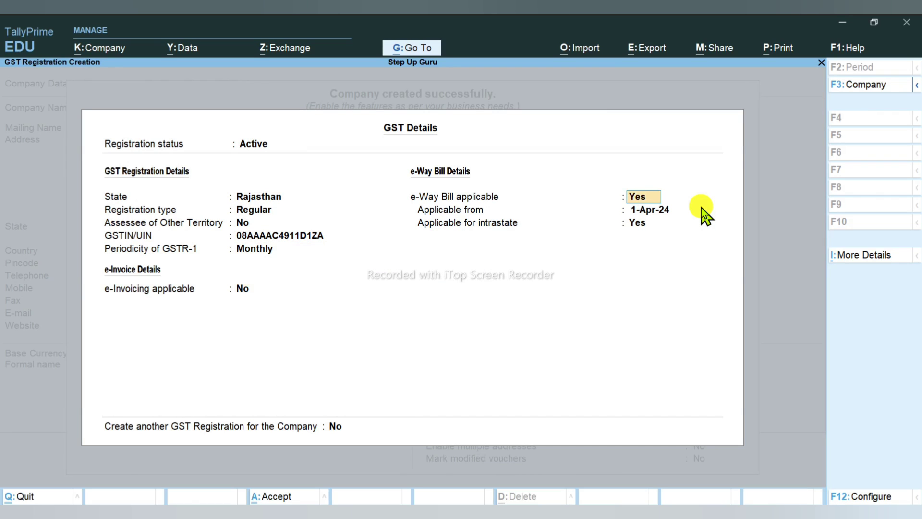
{"action": "key", "text": "Return"}
{"action": "key", "text": "Return"}
{"action": "key", "text": "Return"}
{"action": "key", "text": "Return"}
{"action": "key", "text": "Return"}
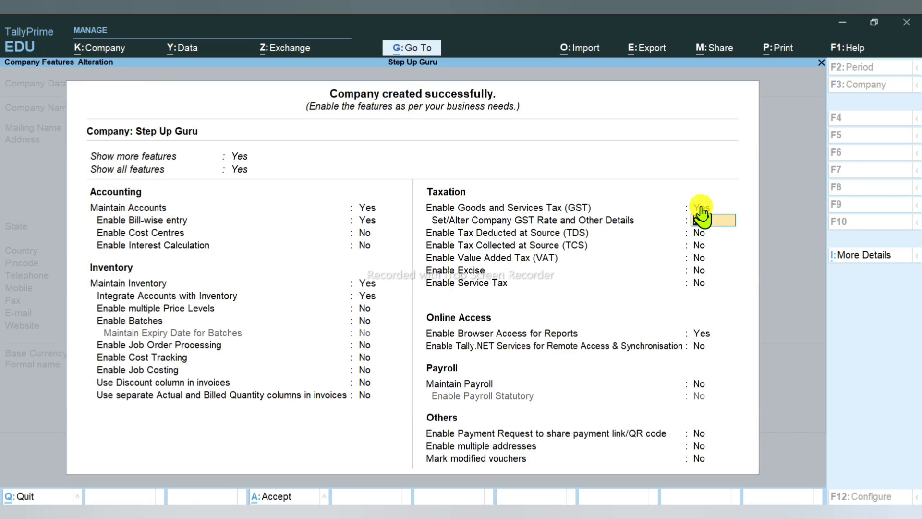
{"action": "key", "text": "ctrl+a"}
{"action": "key", "text": "alt+Tab"}
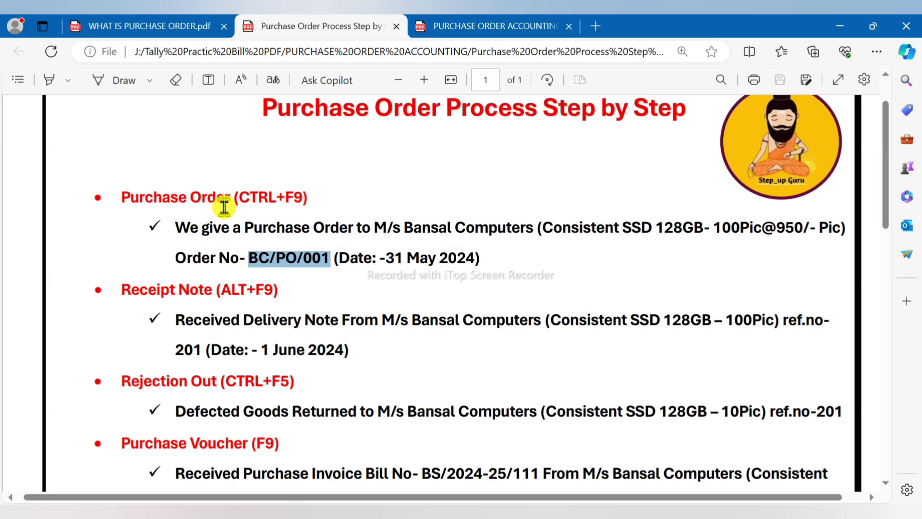
Step: Recheck the process PDF, then return to TallyPrime's Gateway of Tally
{"action": "key", "text": "alt+Tab"}
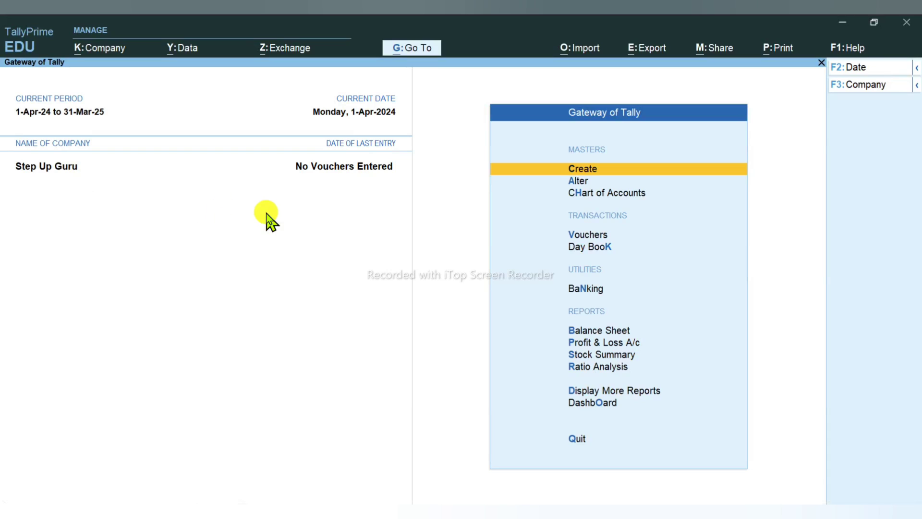
{"action": "key", "text": "alt+Tab"}
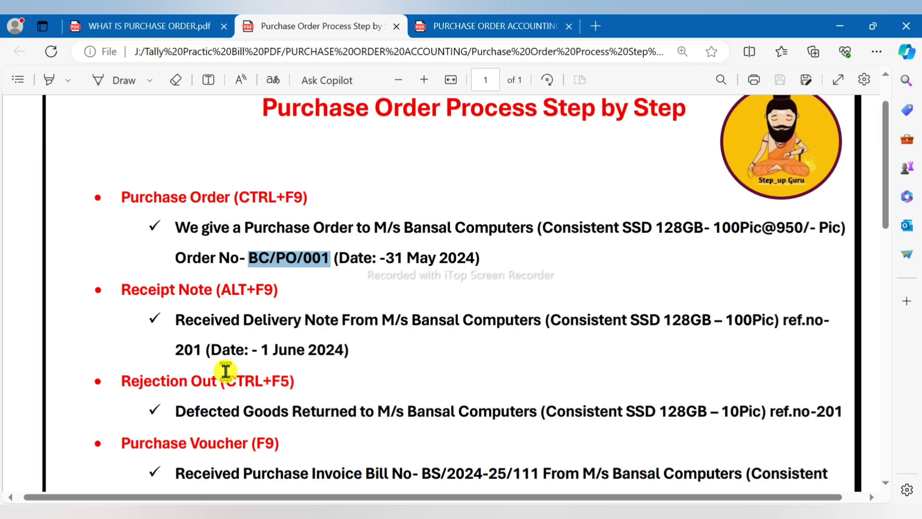
{"action": "key", "text": "alt+Tab"}
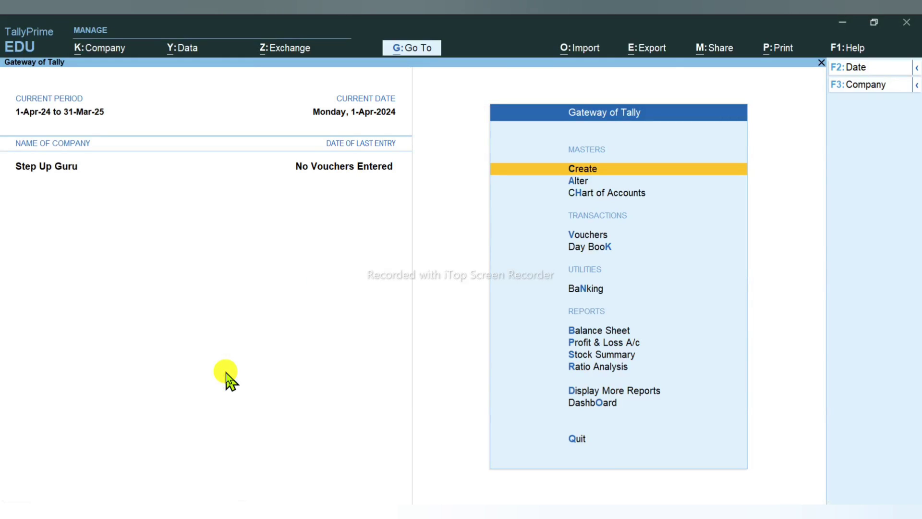
Step: Open the inactive Purchase Order voucher type for alteration
{"action": "key", "text": "a"}
{"action": "key", "text": "Down"}
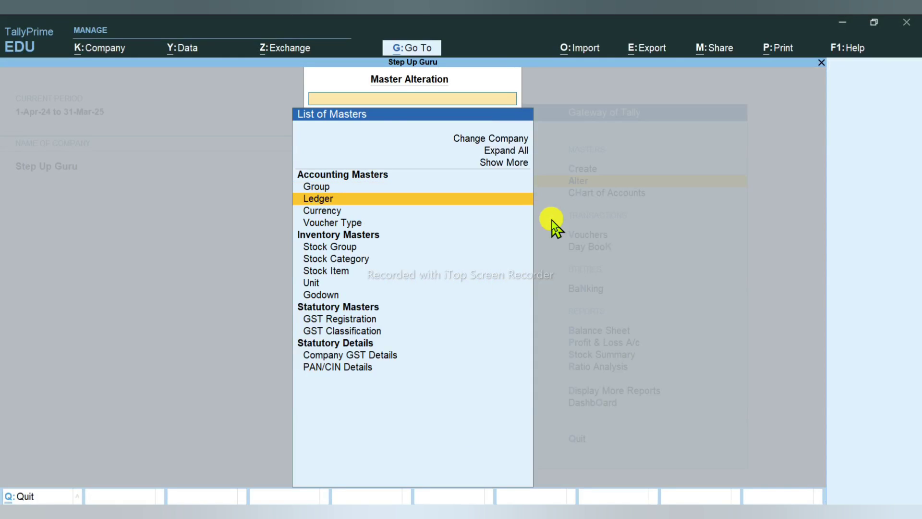
{"action": "key", "text": "Down"}
{"action": "key", "text": "Down"}
{"action": "key", "text": "Return"}
{"action": "key", "text": "Up"}
{"action": "key", "text": "Up"}
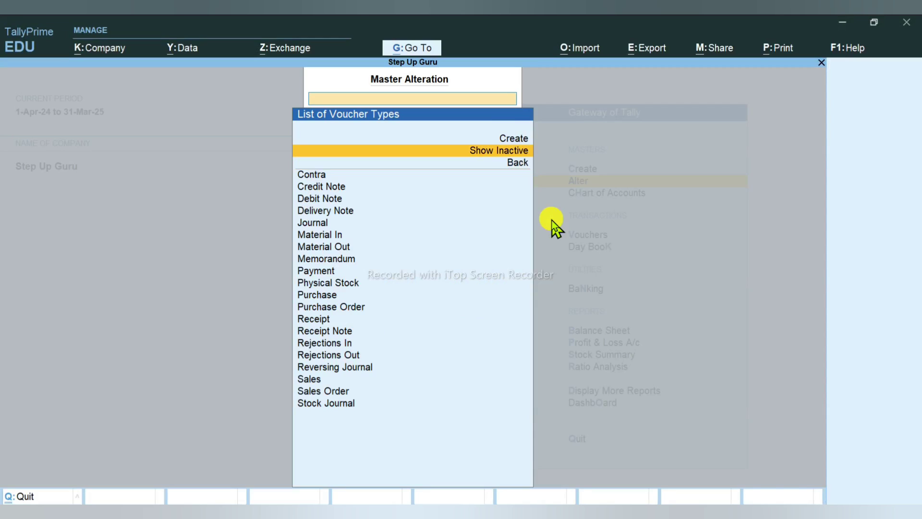
{"action": "key", "text": "Return"}
{"action": "key", "text": "Down"}
{"action": "key", "text": "Down"}
{"action": "key", "text": "Down"}
{"action": "key", "text": "Down"}
{"action": "key", "text": "Down"}
{"action": "key", "text": "Down"}
{"action": "key", "text": "Down"}
{"action": "key", "text": "Down"}
{"action": "key", "text": "Down"}
{"action": "key", "text": "Down"}
{"action": "key", "text": "Down"}
{"action": "key", "text": "Down"}
{"action": "key", "text": "Down"}
{"action": "key", "text": "Down"}
{"action": "key", "text": "Down"}
{"action": "key", "text": "Down"}
{"action": "key", "text": "Down"}
{"action": "key", "text": "Down"}
{"action": "key", "text": "Down"}
{"action": "key", "text": "Down"}
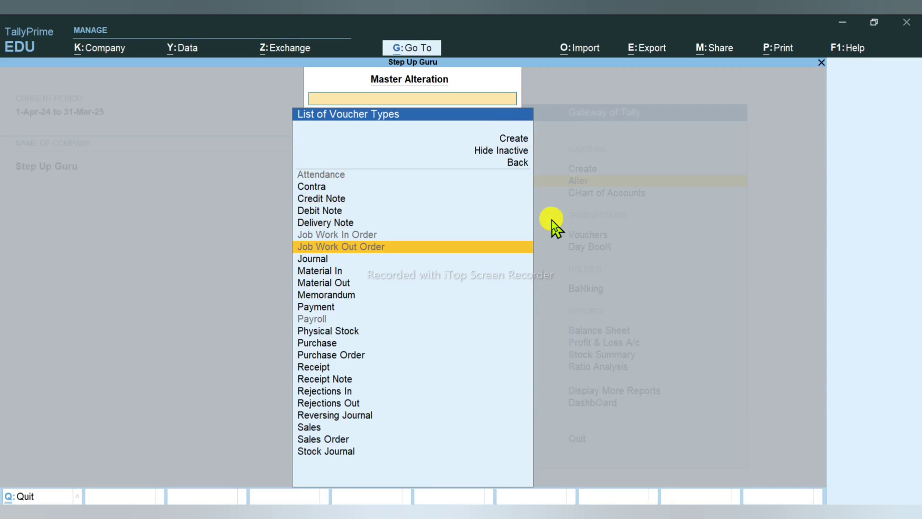
{"action": "key", "text": "Down"}
{"action": "key", "text": "Down"}
{"action": "key", "text": "Up"}
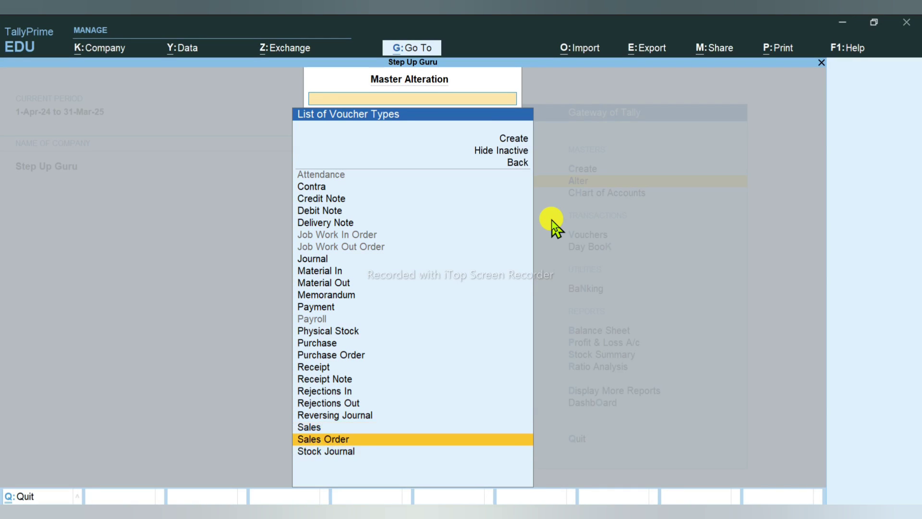
{"action": "key", "text": "Up"}
{"action": "key", "text": "Up"}
{"action": "key", "text": "Up"}
{"action": "key", "text": "Up"}
{"action": "key", "text": "Up"}
{"action": "key", "text": "Up"}
{"action": "key", "text": "Up"}
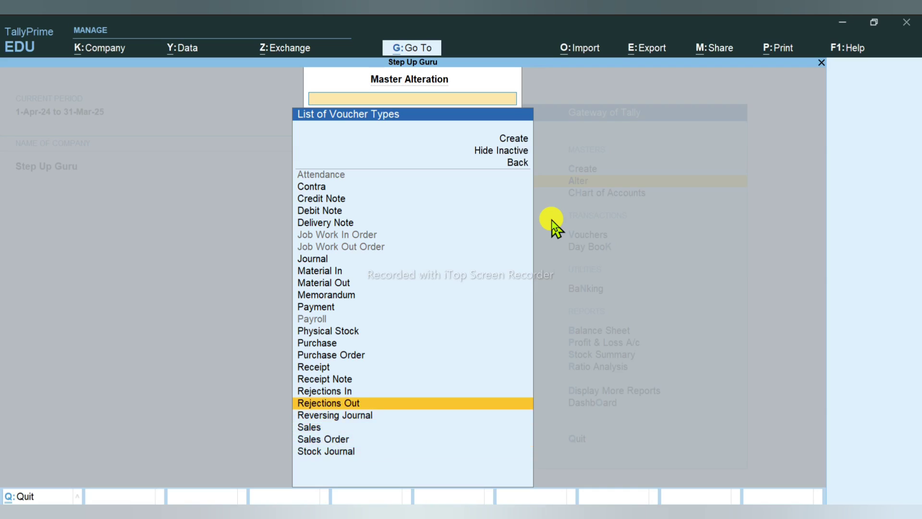
{"action": "key", "text": "Return"}
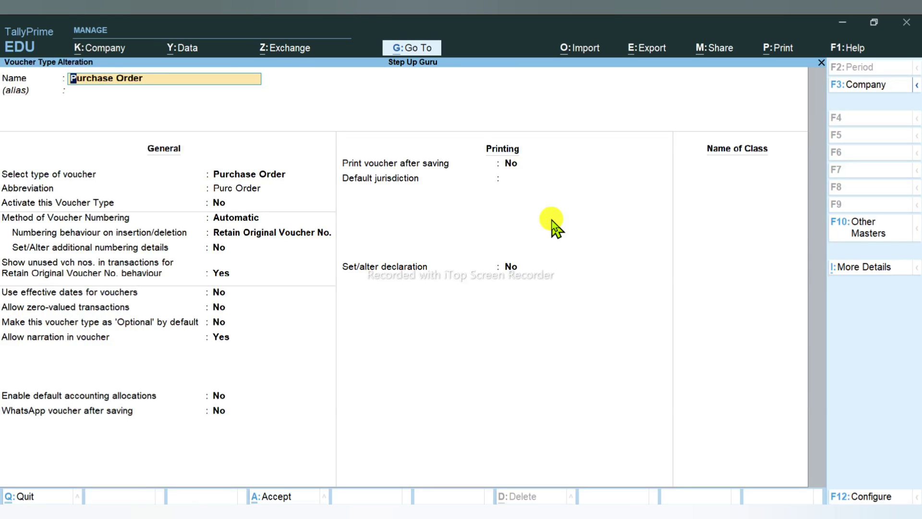
Step: Set Purchase Order's 'Activate this Voucher Type' to Yes and save it
{"action": "left_click", "coordinate": [218, 203]}
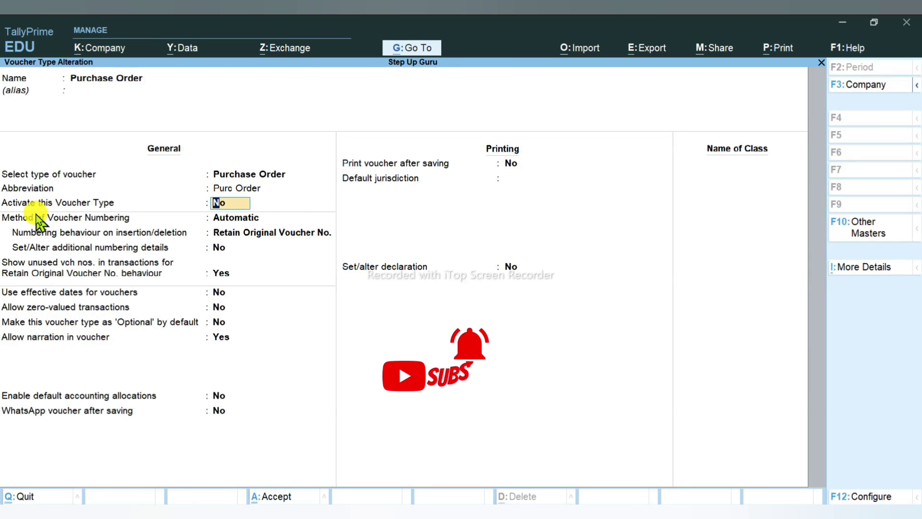
{"action": "type", "text": "y"}
{"action": "key", "text": "Return"}
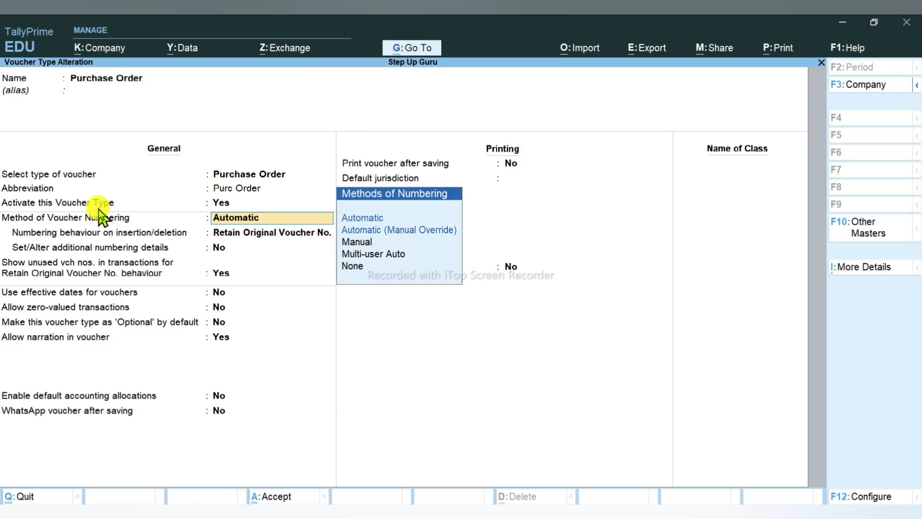
{"action": "key", "text": "ctrl+a"}
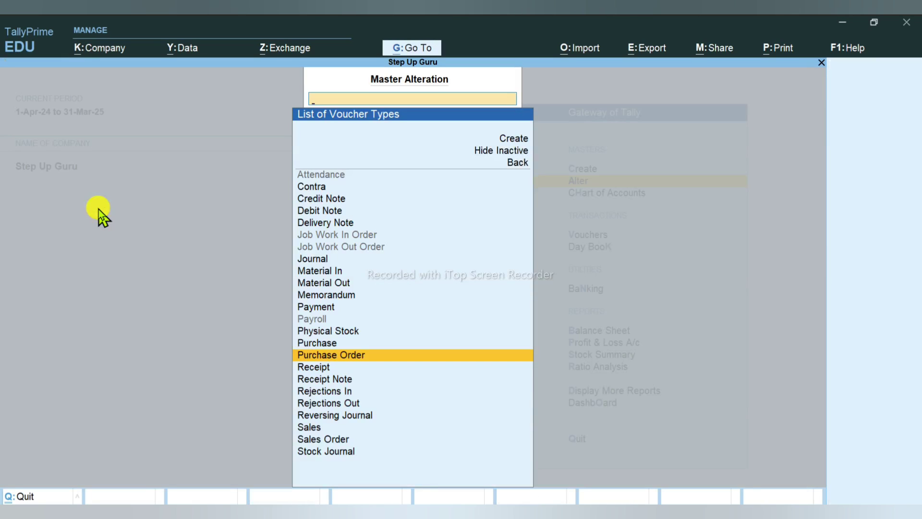
{"action": "key", "text": "Escape"}
Step: Activate the Rejections Out voucher type from the inactive voucher list
{"action": "key", "text": "v"}
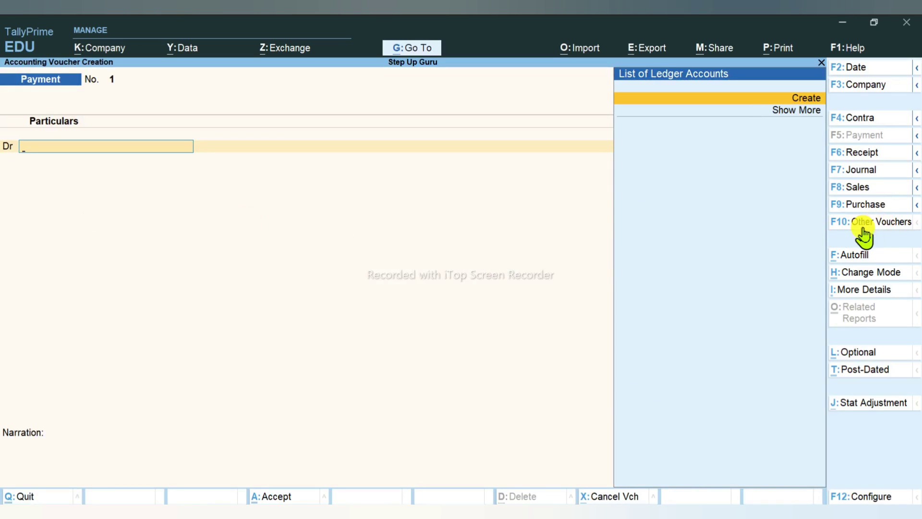
{"action": "left_click", "coordinate": [870, 224]}
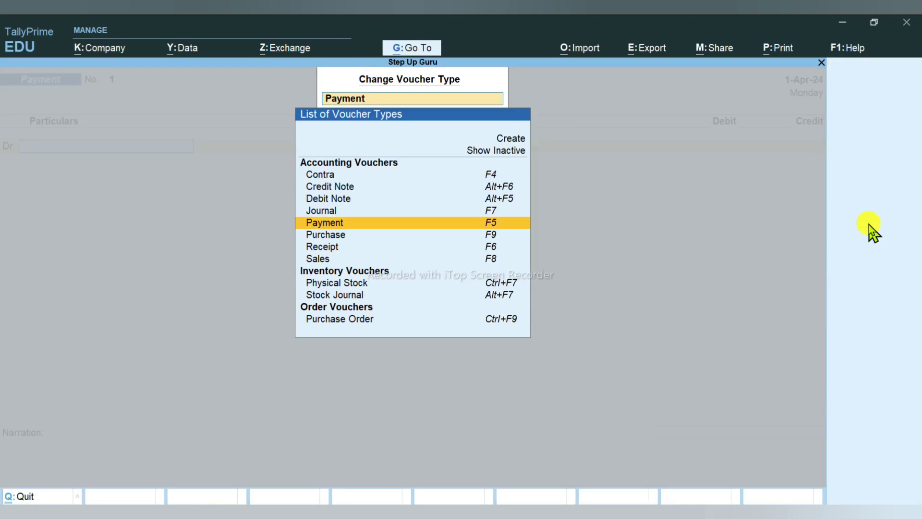
{"action": "left_click", "coordinate": [511, 154]}
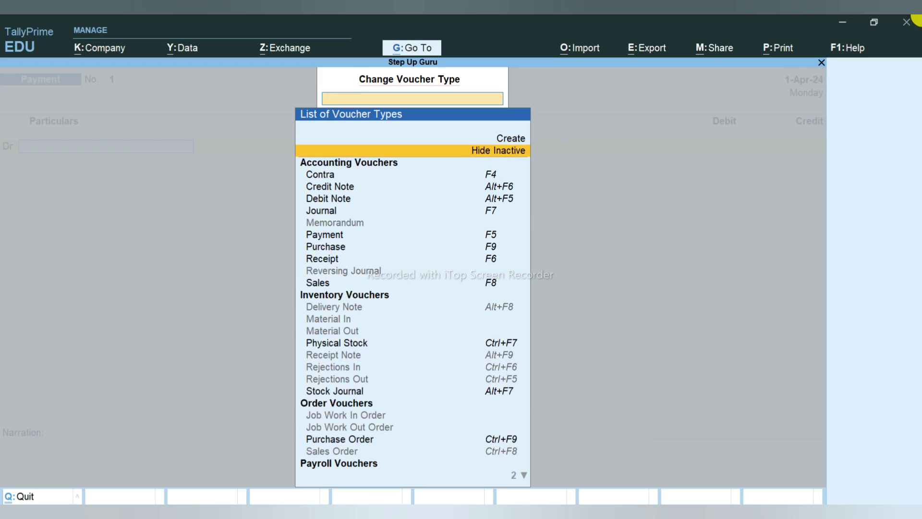
{"action": "left_click", "coordinate": [347, 379]}
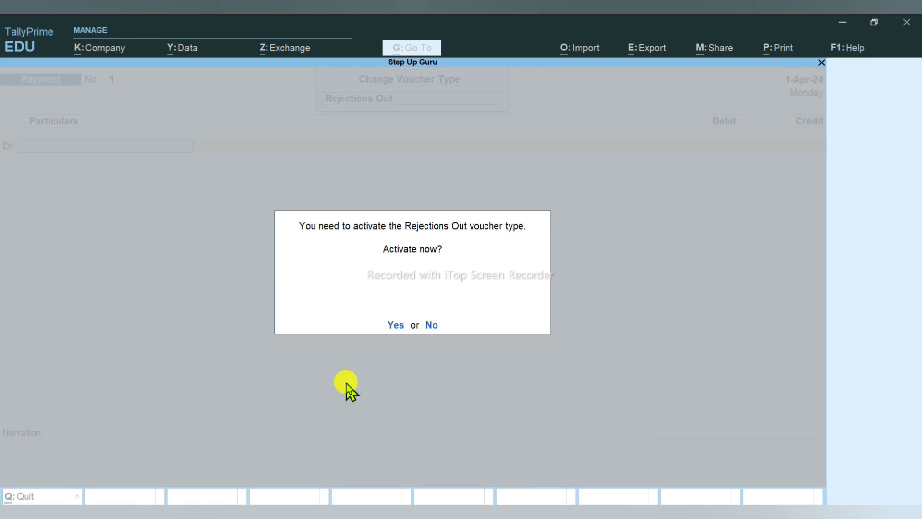
{"action": "left_click", "coordinate": [408, 330]}
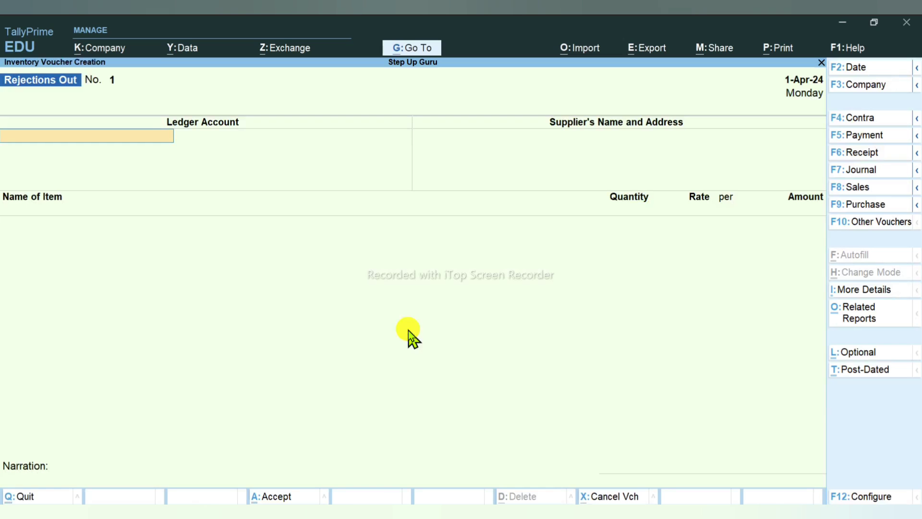
Step: Activate the Receipt Note voucher type and open a new Receipt Note
{"action": "left_click", "coordinate": [62, 91]}
{"action": "key", "text": "Up"}
{"action": "key", "text": "Up"}
{"action": "key", "text": "Up"}
{"action": "key", "text": "Up"}
{"action": "key", "text": "Up"}
{"action": "key", "text": "Up"}
{"action": "key", "text": "Up"}
{"action": "key", "text": "Up"}
{"action": "key", "text": "Up"}
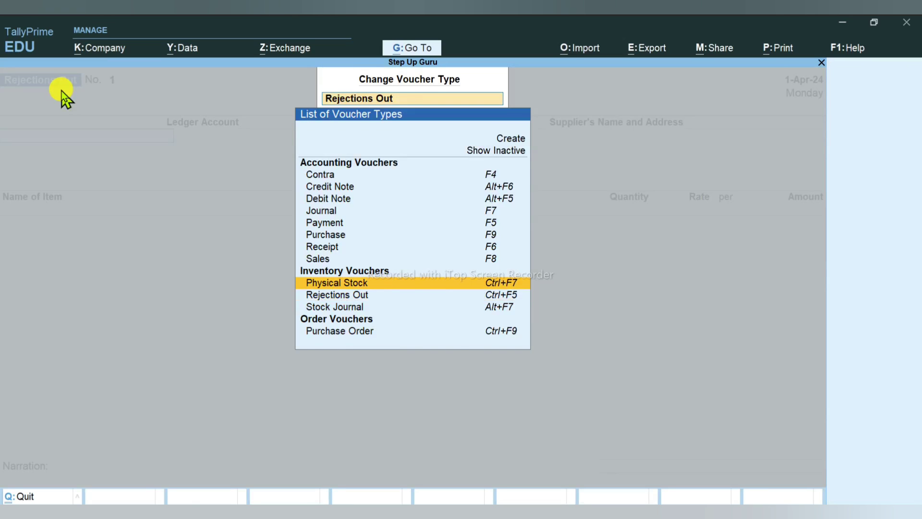
{"action": "key", "text": "Up"}
{"action": "key", "text": "Up"}
{"action": "key", "text": "Return"}
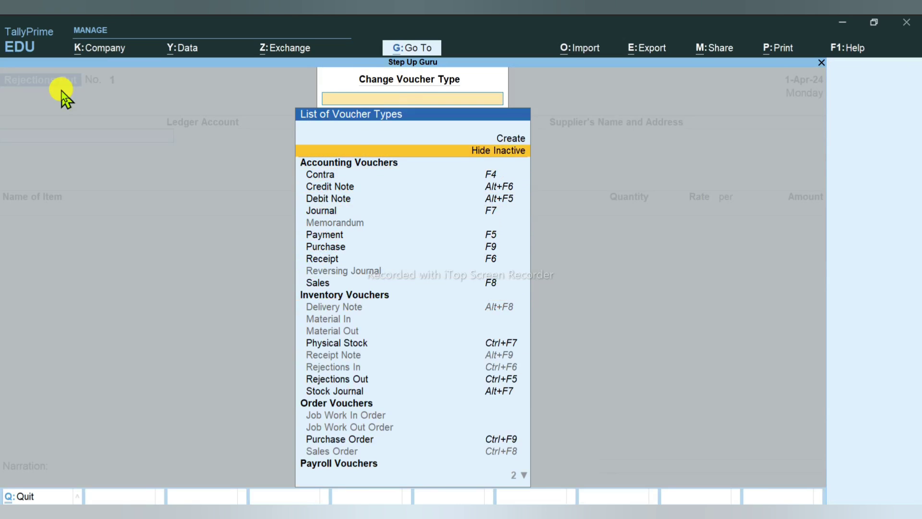
{"action": "key", "text": "Down"}
{"action": "key", "text": "Down"}
{"action": "key", "text": "Down"}
{"action": "key", "text": "Down"}
{"action": "key", "text": "Down"}
{"action": "key", "text": "Down"}
{"action": "key", "text": "Down"}
{"action": "key", "text": "Down"}
{"action": "key", "text": "Down"}
{"action": "key", "text": "Down"}
{"action": "key", "text": "Down"}
{"action": "key", "text": "Down"}
{"action": "key", "text": "Down"}
{"action": "key", "text": "Down"}
{"action": "key", "text": "Down"}
{"action": "key", "text": "Down"}
{"action": "key", "text": "Down"}
{"action": "key", "text": "Down"}
{"action": "key", "text": "Down"}
{"action": "key", "text": "Down"}
{"action": "key", "text": "Down"}
{"action": "key", "text": "Down"}
{"action": "key", "text": "Down"}
{"action": "key", "text": "Down"}
{"action": "key", "text": "Down"}
{"action": "key", "text": "Down"}
{"action": "key", "text": "Down"}
{"action": "key", "text": "Down"}
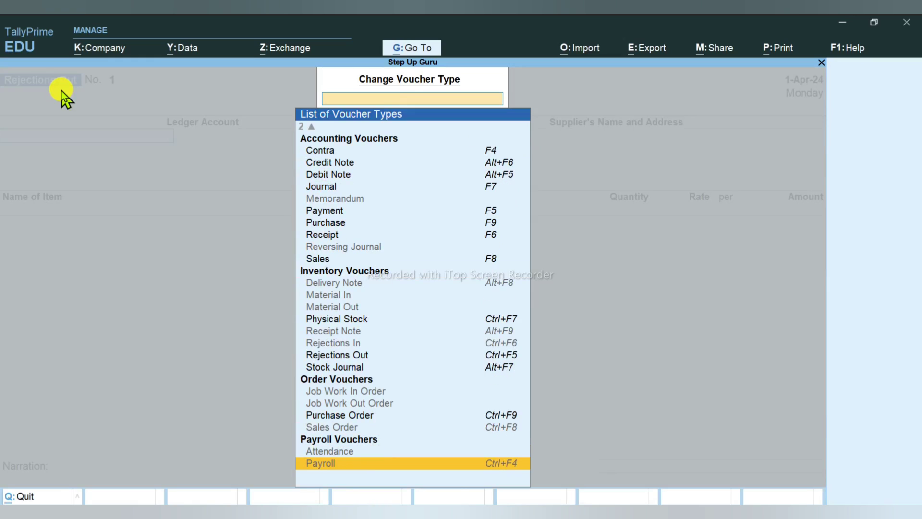
{"action": "key", "text": "Up"}
{"action": "key", "text": "Up"}
{"action": "key", "text": "Up"}
{"action": "key", "text": "Up"}
{"action": "key", "text": "Up"}
{"action": "key", "text": "Up"}
{"action": "key", "text": "Up"}
{"action": "key", "text": "Up"}
{"action": "key", "text": "Up"}
{"action": "key", "text": "Up"}
{"action": "key", "text": "Up"}
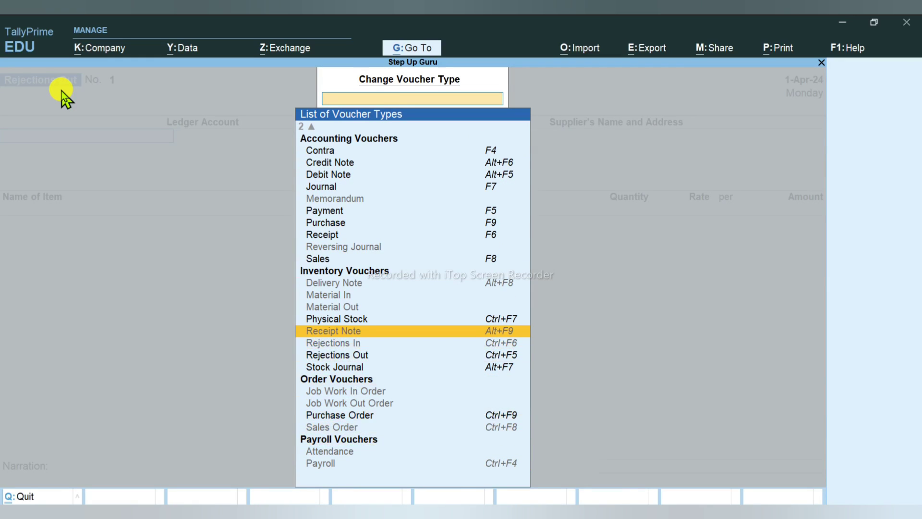
{"action": "key", "text": "Return"}
{"action": "key", "text": "y"}
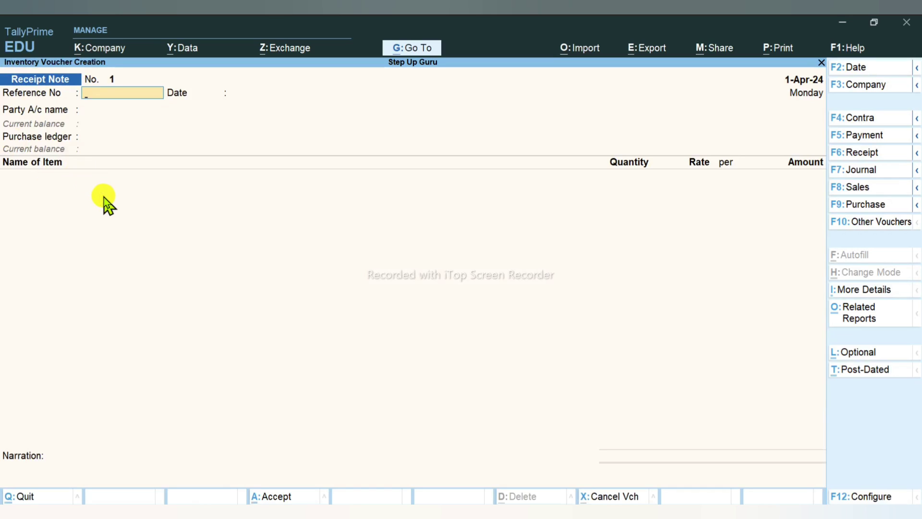
Step: Read the order in the PDF, then bring up TallyPrime's voucher type list
{"action": "key", "text": "alt+Tab"}
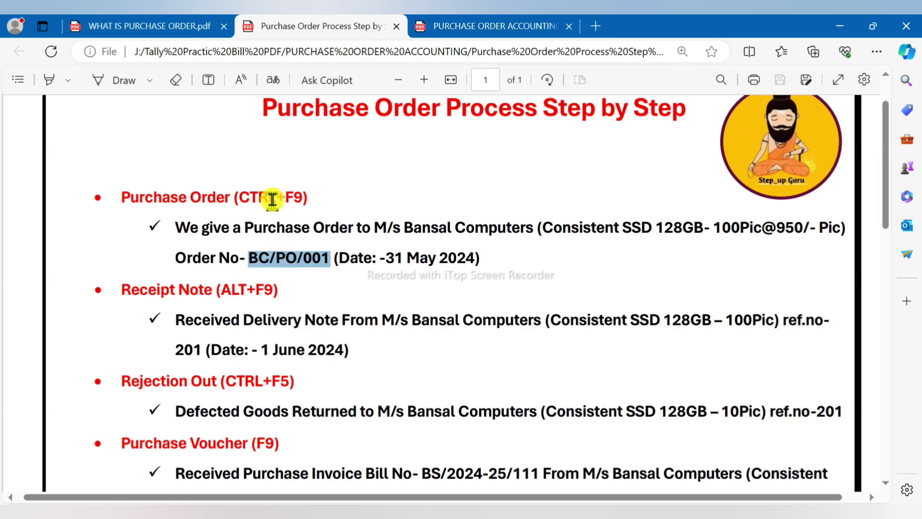
{"action": "key", "text": "alt+Tab"}
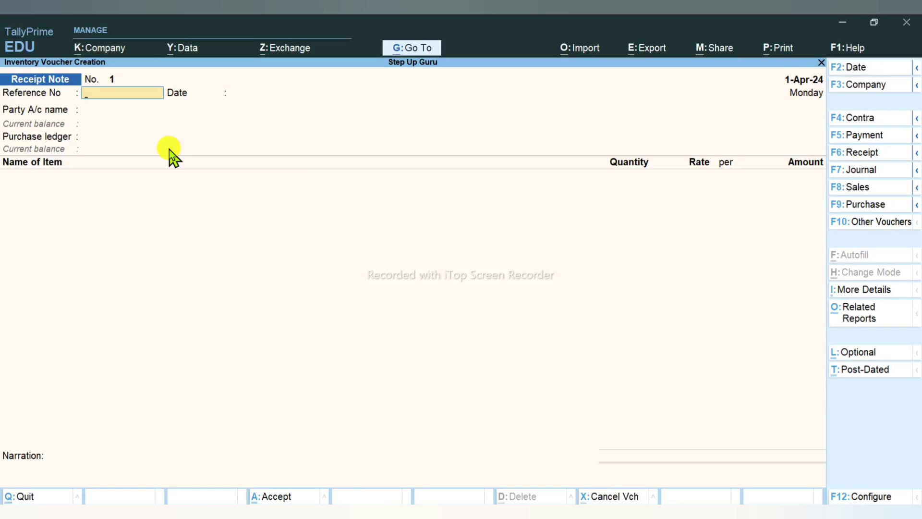
{"action": "left_click", "coordinate": [867, 225]}
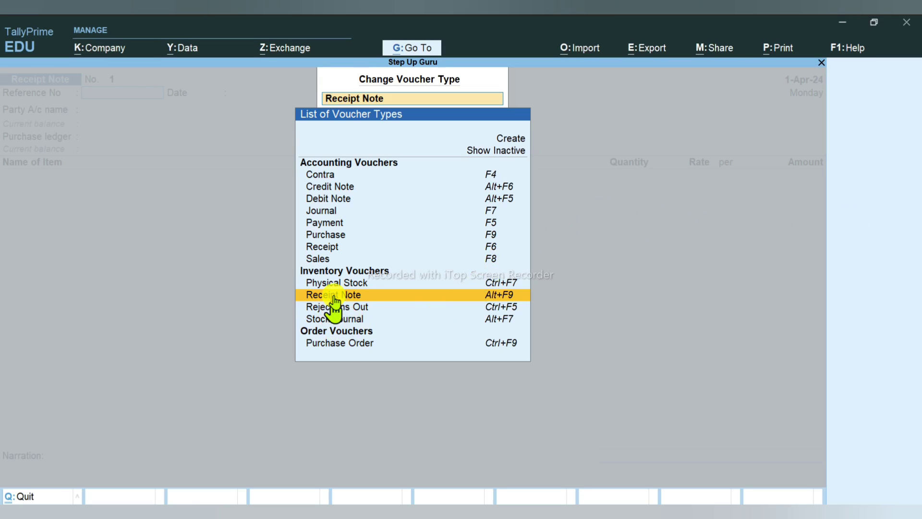
Step: Start a Purchase Order voucher dated 31-May-24, matching the order in the PDF
{"action": "left_click", "coordinate": [377, 342]}
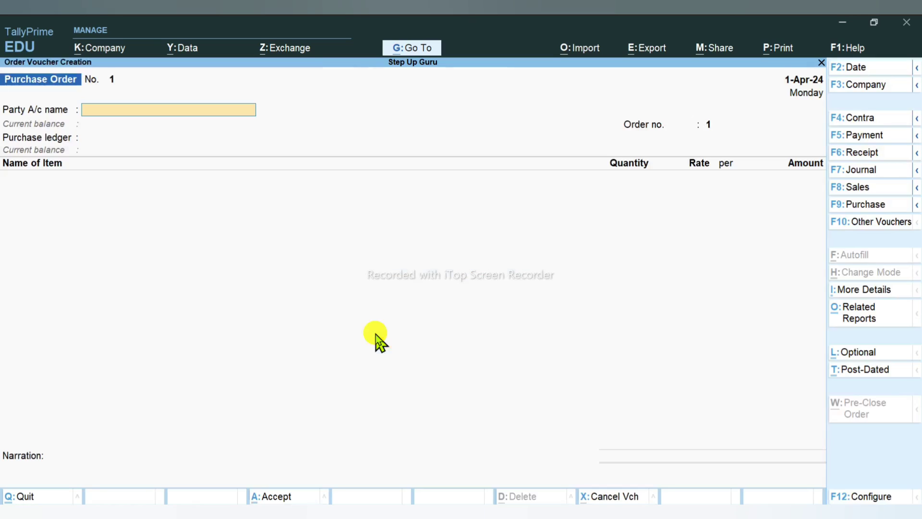
{"action": "key", "text": "alt+Tab"}
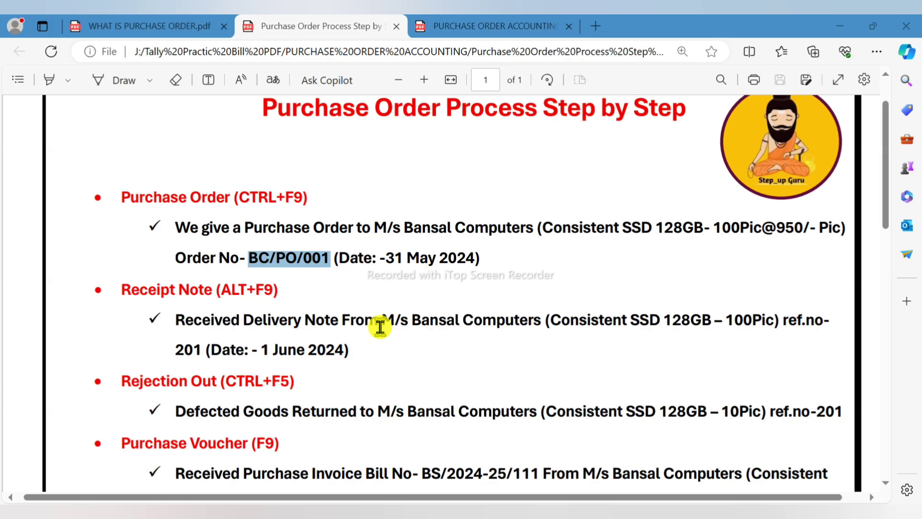
{"action": "key", "text": "alt+Tab"}
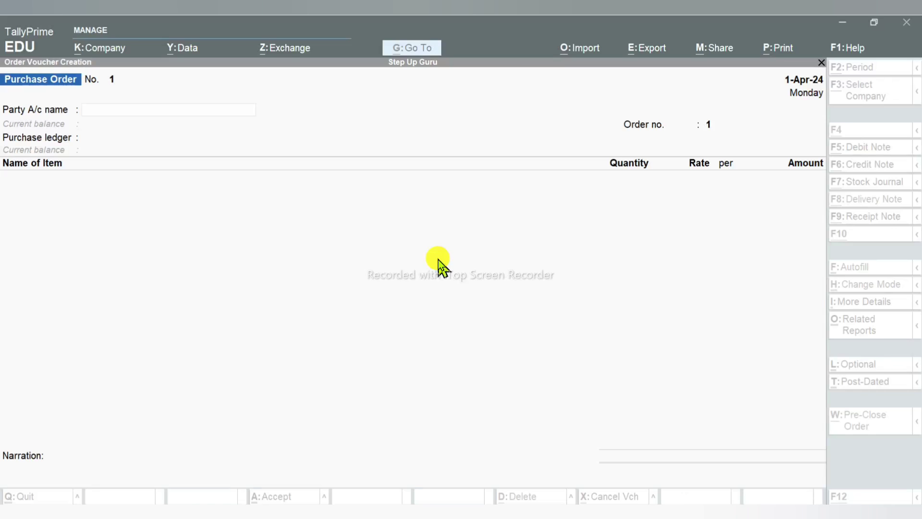
{"action": "key", "text": "F2"}
{"action": "type", "text": "31-5"}
{"action": "key", "text": "Return"}
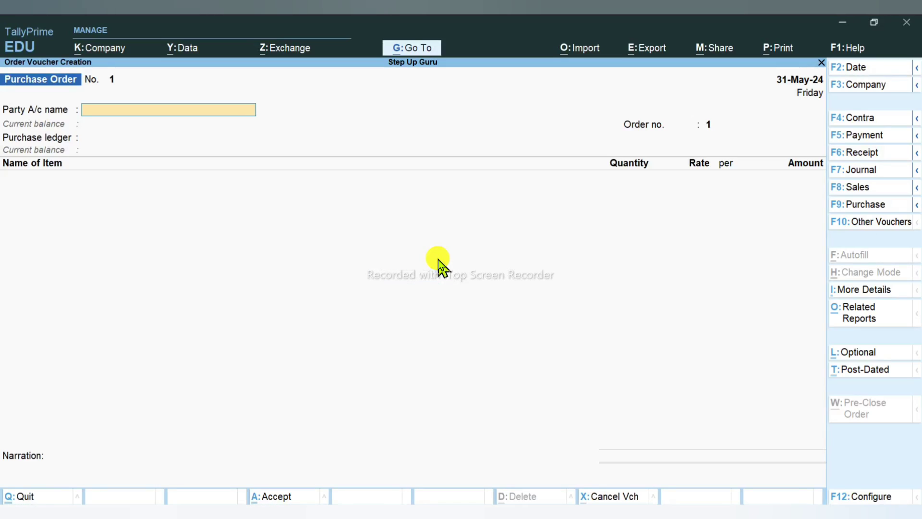
{"action": "key", "text": "alt+Tab"}
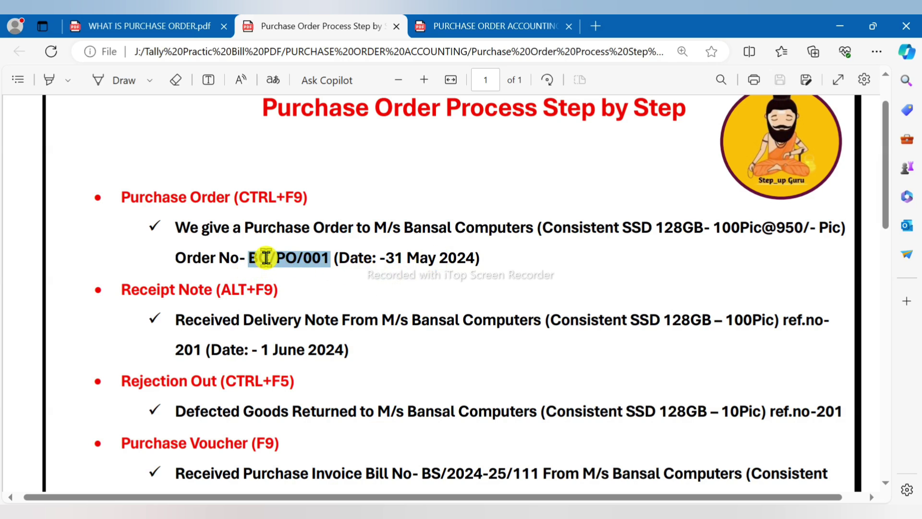
{"action": "key", "text": "alt+Tab"}
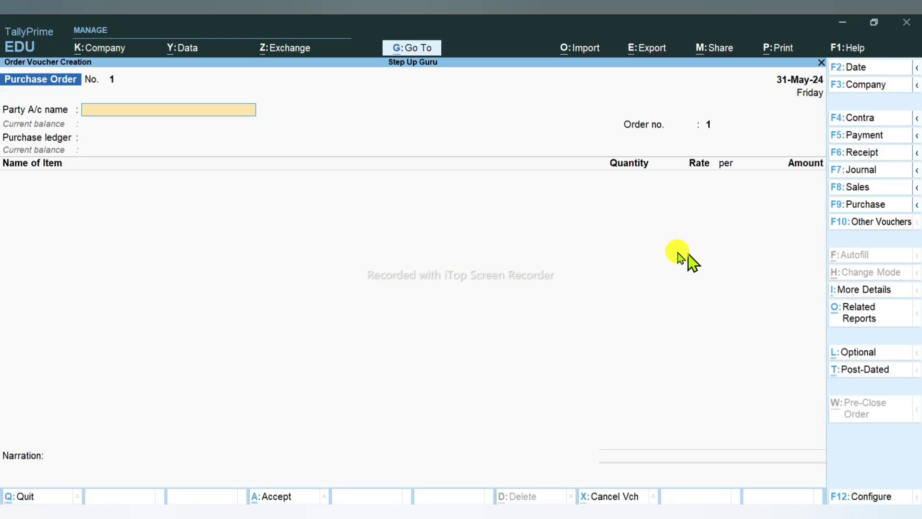
Step: Create ledger 'M/s Bansal Computers', copied from the PDF, under Sundry Creditors
{"action": "key", "text": "alt+c"}
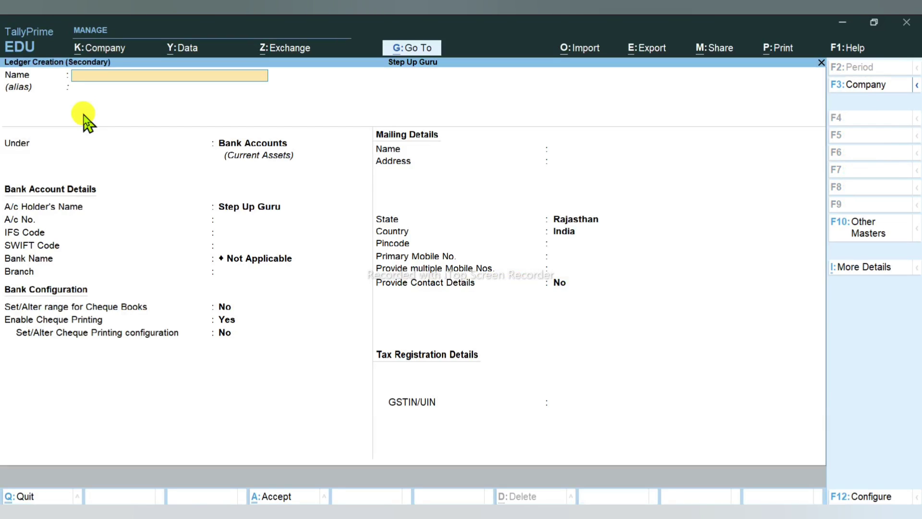
{"action": "key", "text": "alt+Tab"}
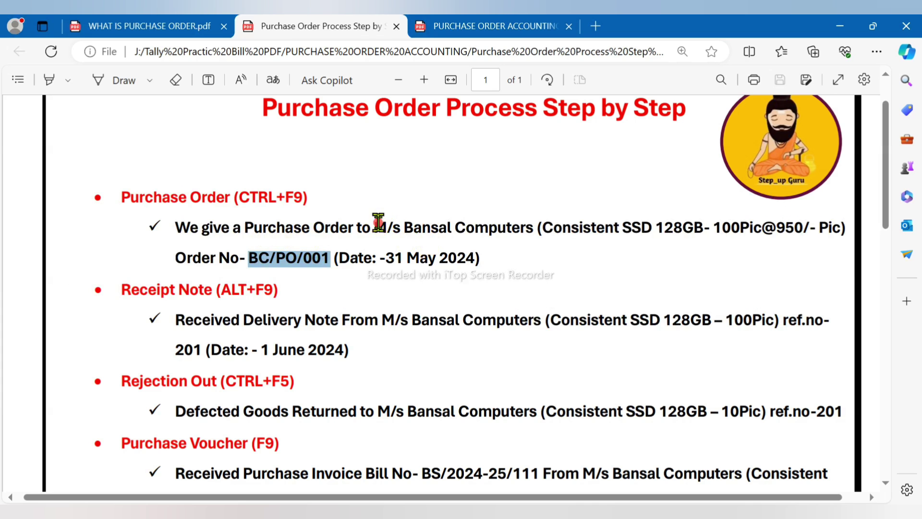
{"action": "left_click_drag", "start_coordinate": [377, 226], "coordinate": [526, 236]}
{"action": "key", "text": "ctrl+c"}
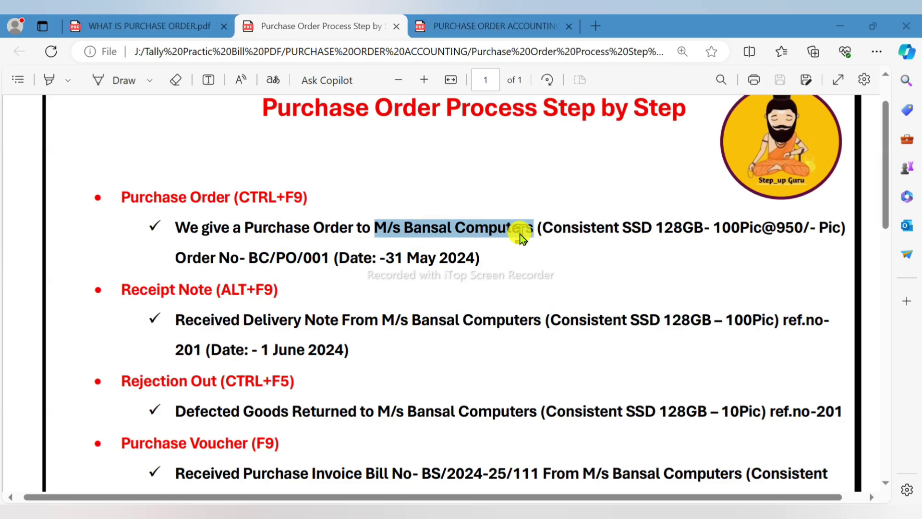
{"action": "key", "text": "alt+Tab"}
{"action": "key", "text": "ctrl+alt+v"}
{"action": "key", "text": "Return"}
{"action": "type", "text": "Su"}
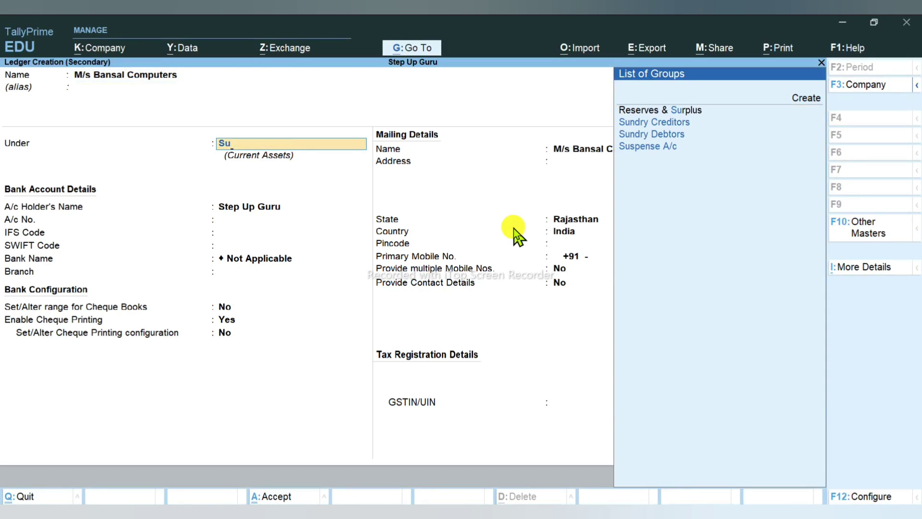
{"action": "key", "text": "Down"}
Step: Fill the supplier's address, pincode, mobile and Regular GSTIN, save it, and accept party details
{"action": "key", "text": "Return"}
{"action": "key", "text": "Return"}
{"action": "key", "text": "Return"}
{"action": "key", "text": "Return"}
{"action": "key", "text": "Return"}
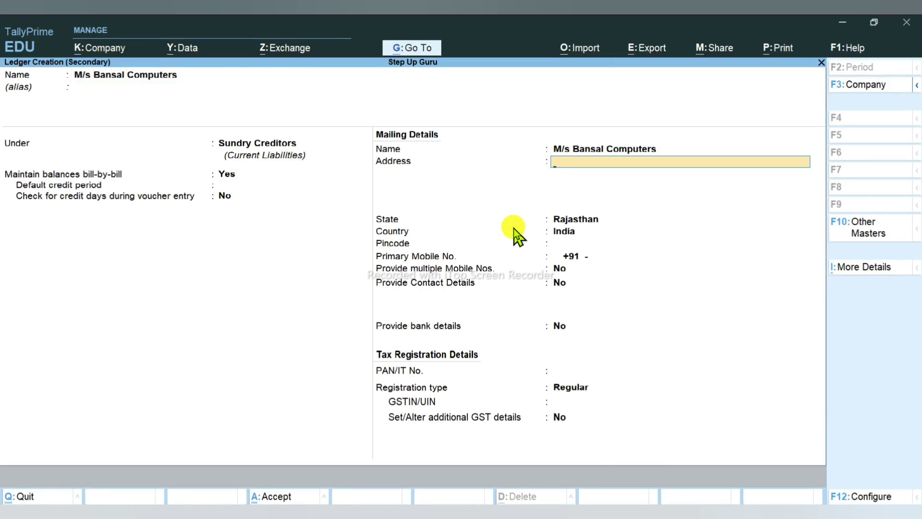
{"action": "key", "text": "Return"}
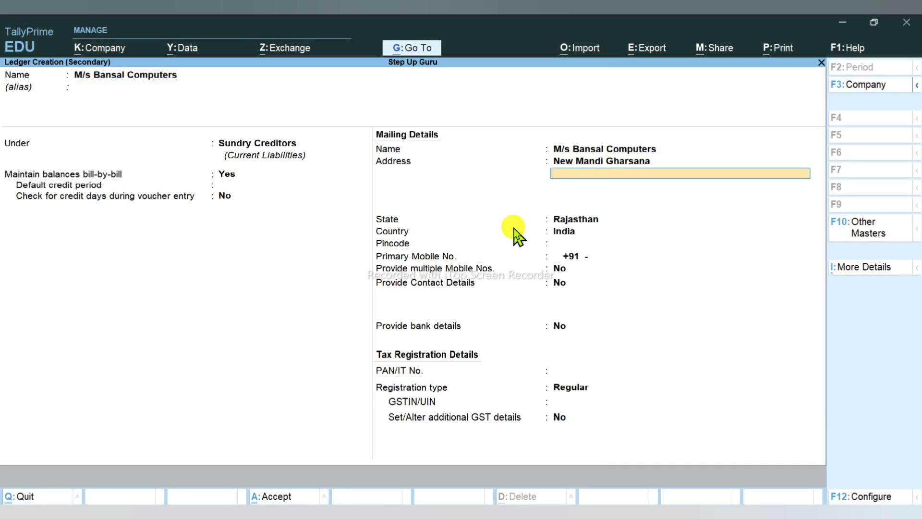
{"action": "key", "text": "Return"}
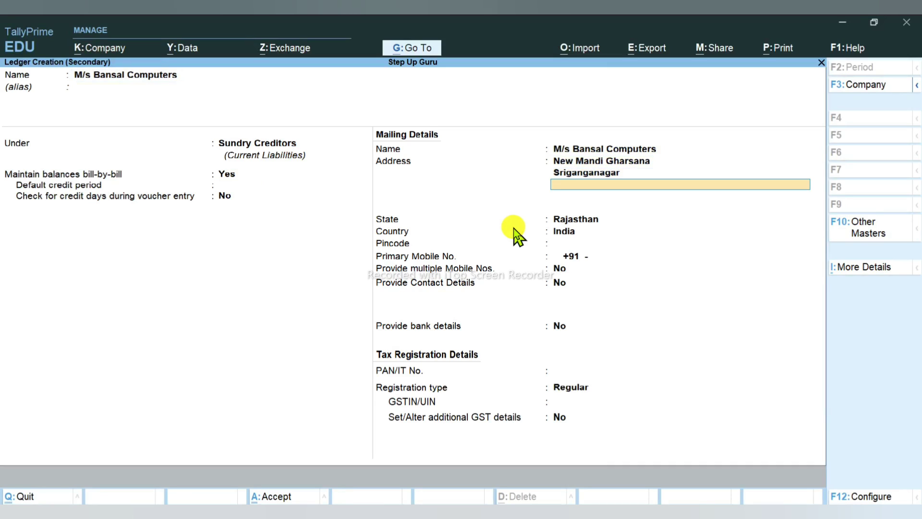
{"action": "key", "text": "Return"}
{"action": "key", "text": "Return"}
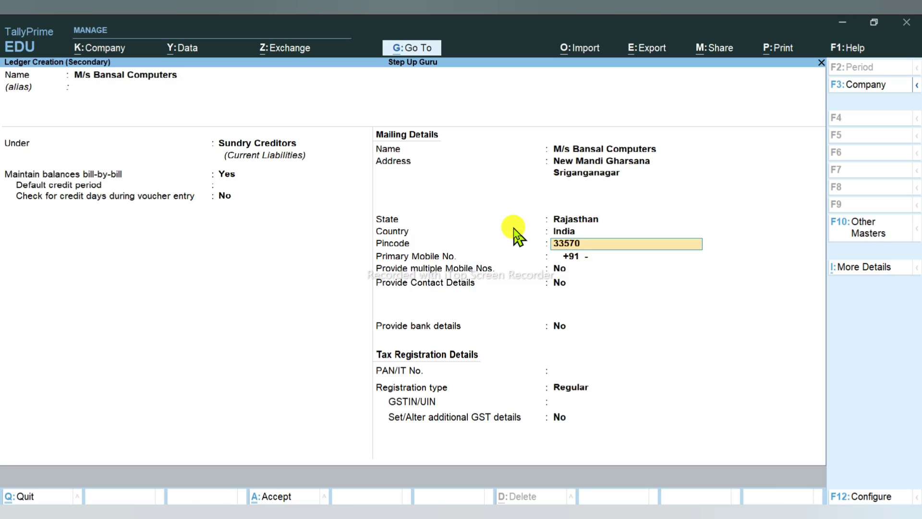
{"action": "key", "text": "Return"}
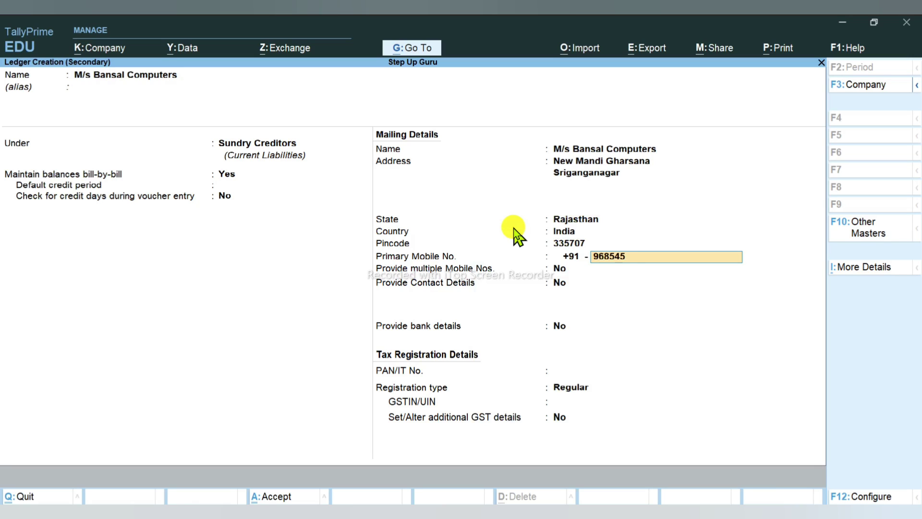
{"action": "key", "text": "Return"}
{"action": "key", "text": "Return"}
{"action": "key", "text": "Return"}
{"action": "key", "text": "Return"}
{"action": "key", "text": "Return"}
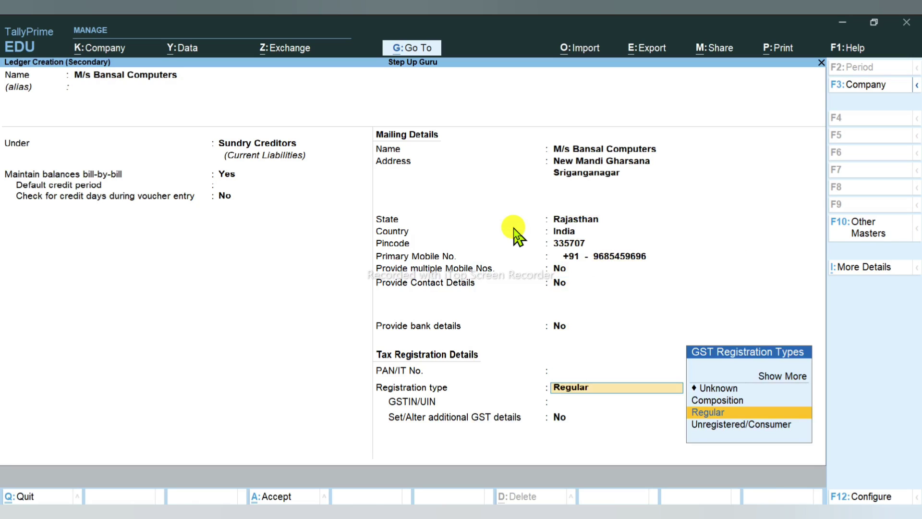
{"action": "key", "text": "Return"}
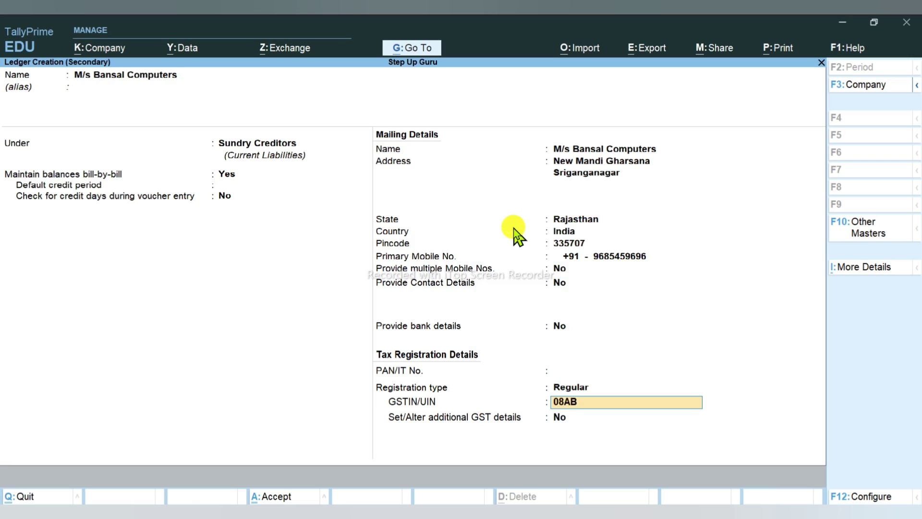
{"action": "key", "text": "Return"}
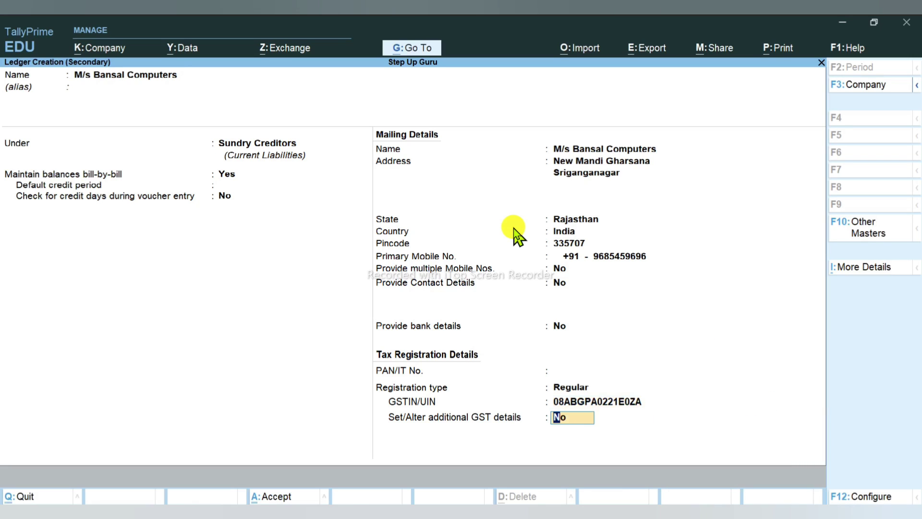
{"action": "key", "text": "Return"}
{"action": "key", "text": "ctrl+a"}
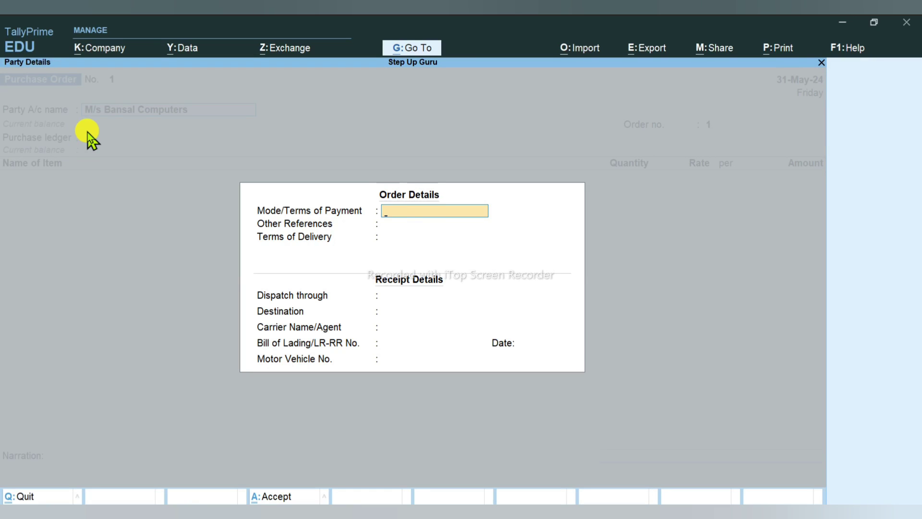
Step: Enter payment mode CASH and other reference ONLINE/CHAQUE in the order details
{"action": "type", "text": "CAS"}
{"action": "key", "text": "Return"}
{"action": "key", "text": "BackSpace"}
{"action": "type", "text": "H"}
{"action": "key", "text": "Return"}
{"action": "type", "text": "ONL"}
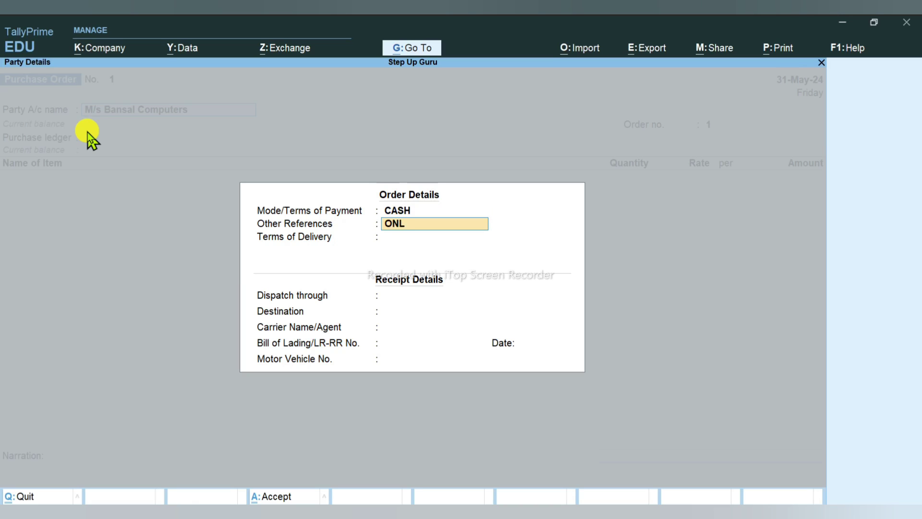
{"action": "type", "text": "INE/CHAQUE"}
{"action": "key", "text": "Return"}
{"action": "key", "text": "Return"}
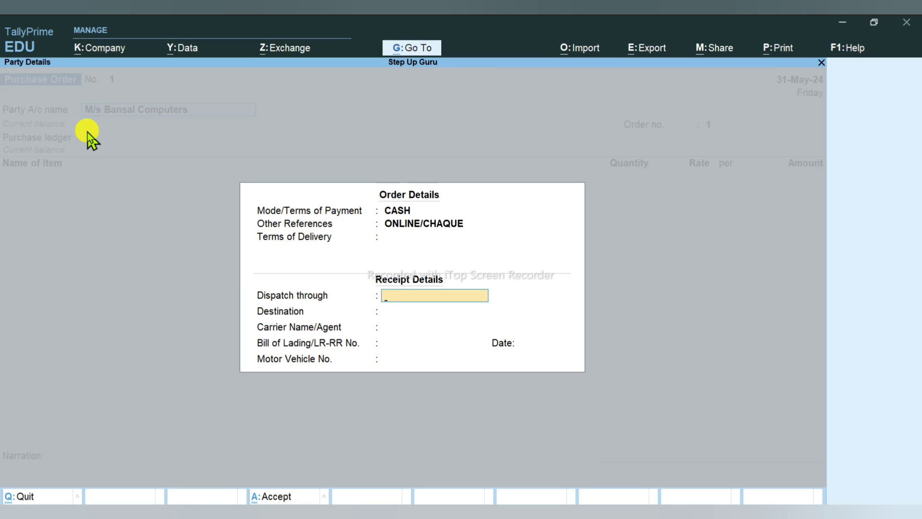
Step: Record dispatch BY VAN to CHHATARGARH and the vehicle number, leaving carrier and lading blank
{"action": "type", "text": "BY VAN"}
{"action": "key", "text": "Return"}
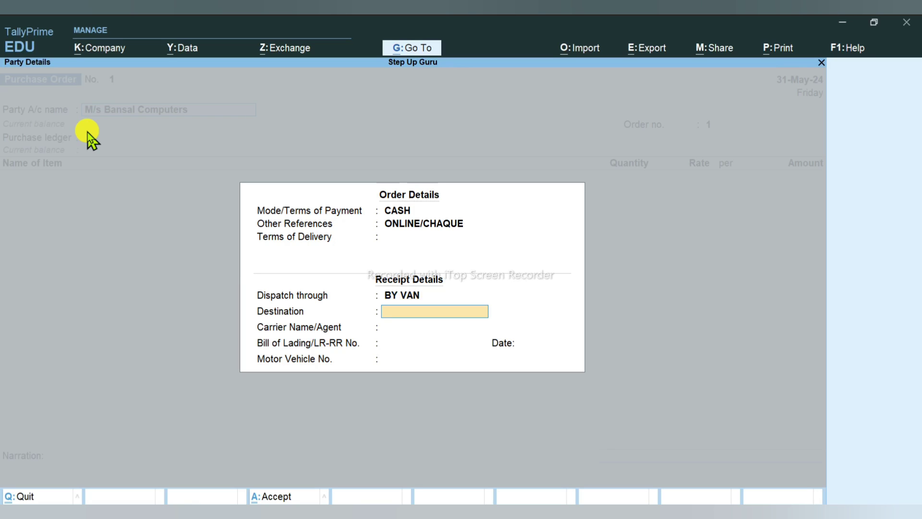
{"action": "type", "text": "CHHATARGARH"}
{"action": "key", "text": "Return"}
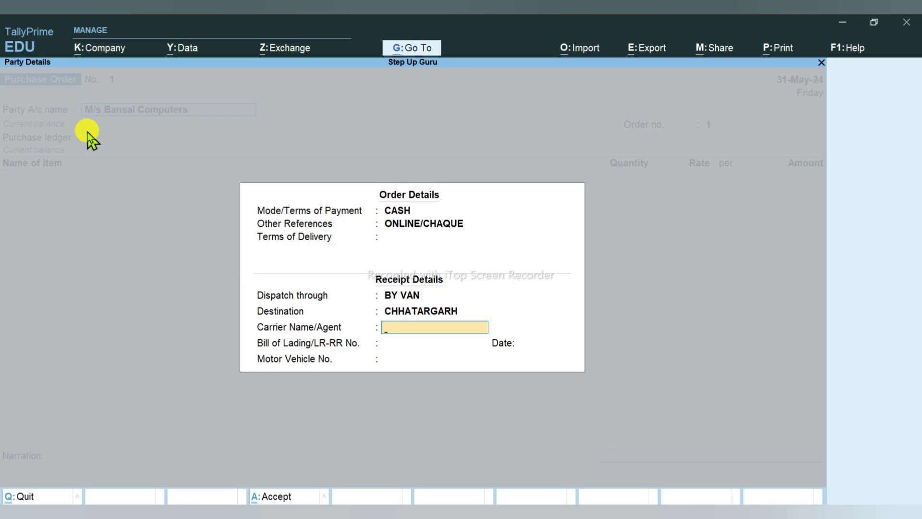
{"action": "key", "text": "Return"}
{"action": "key", "text": "BackSpace"}
{"action": "key", "text": "Return"}
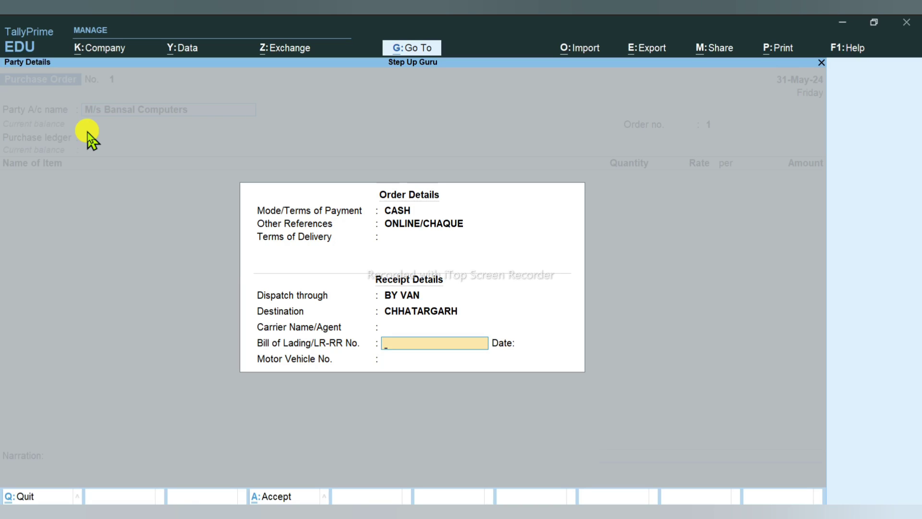
{"action": "key", "text": "Return"}
{"action": "key", "text": "Return"}
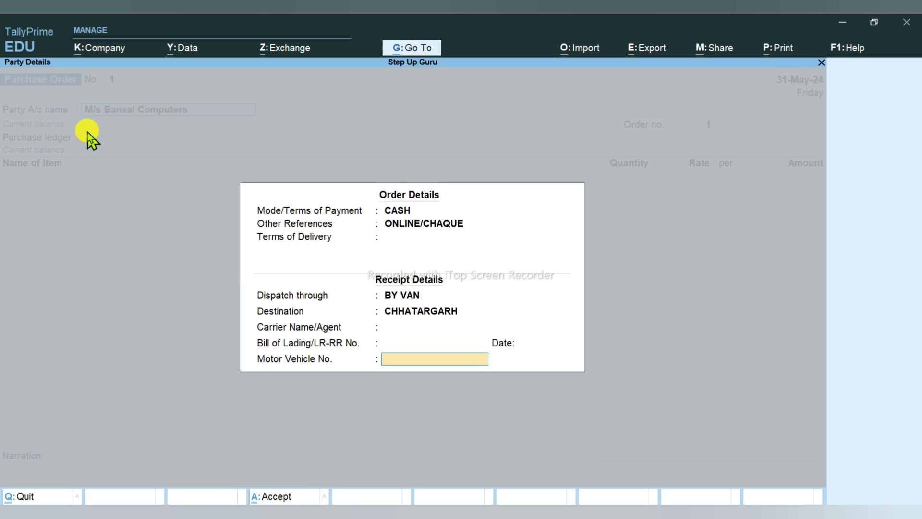
{"action": "type", "text": "RJ13"}
{"action": "key", "text": "BackSpace"}
{"action": "key", "text": "BackSpace"}
{"action": "type", "text": "13GB9686"}
{"action": "key", "text": "Return"}
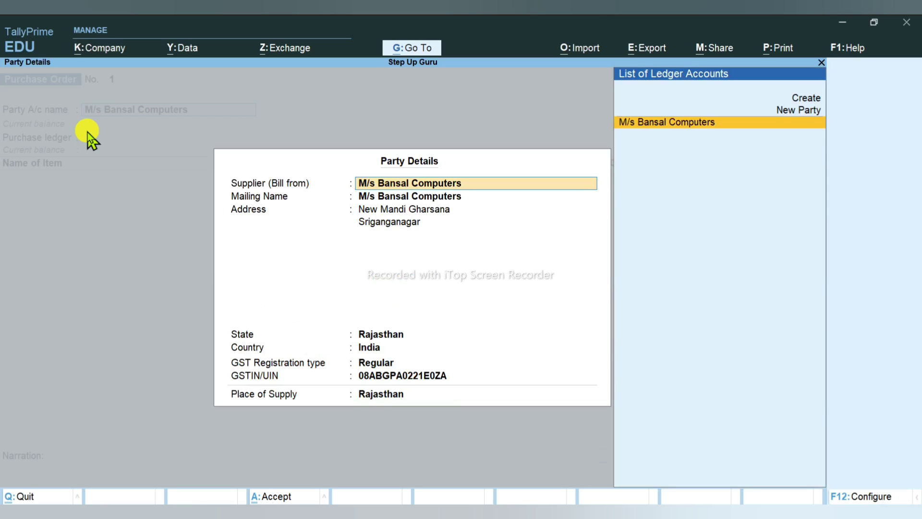
Step: Copy order number BC/PO/001 from the PDF into the purchase order's Order no. field
{"action": "key", "text": "ctrl+a"}
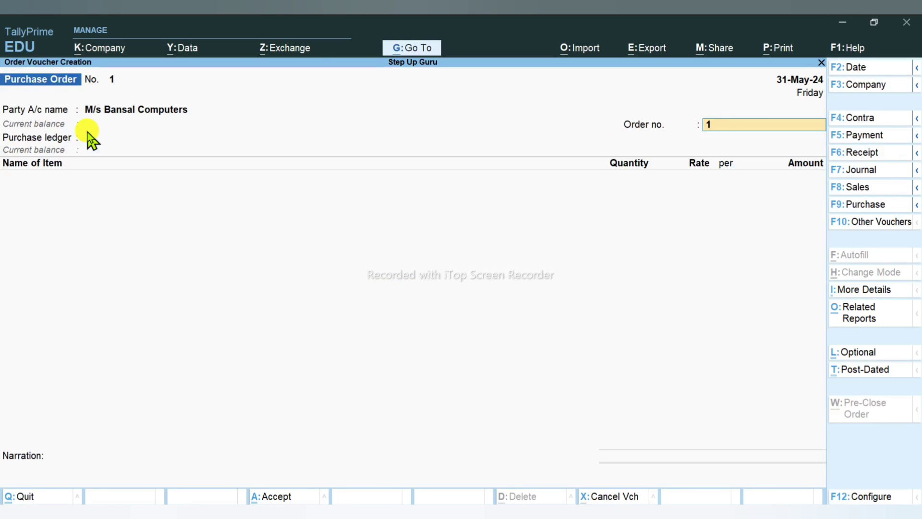
{"action": "key", "text": "Return"}
{"action": "key", "text": "Return"}
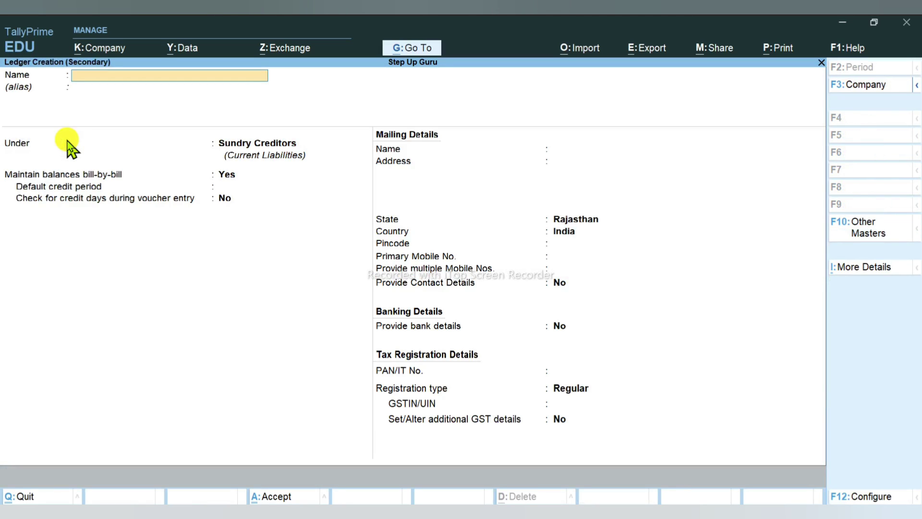
{"action": "key", "text": "Escape"}
{"action": "key", "text": "Escape"}
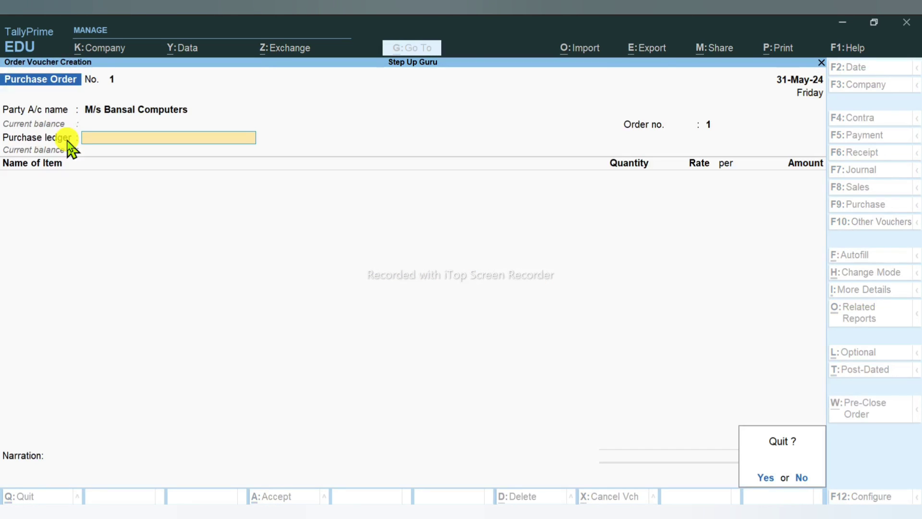
{"action": "key", "text": "Escape"}
{"action": "key", "text": "BackSpace"}
{"action": "key", "text": "alt+Tab"}
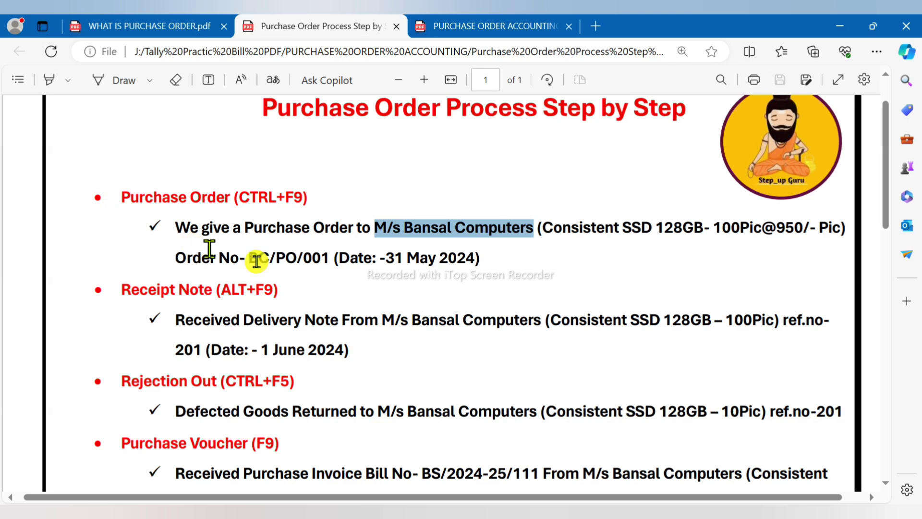
{"action": "left_click_drag", "start_coordinate": [249, 257], "coordinate": [325, 255]}
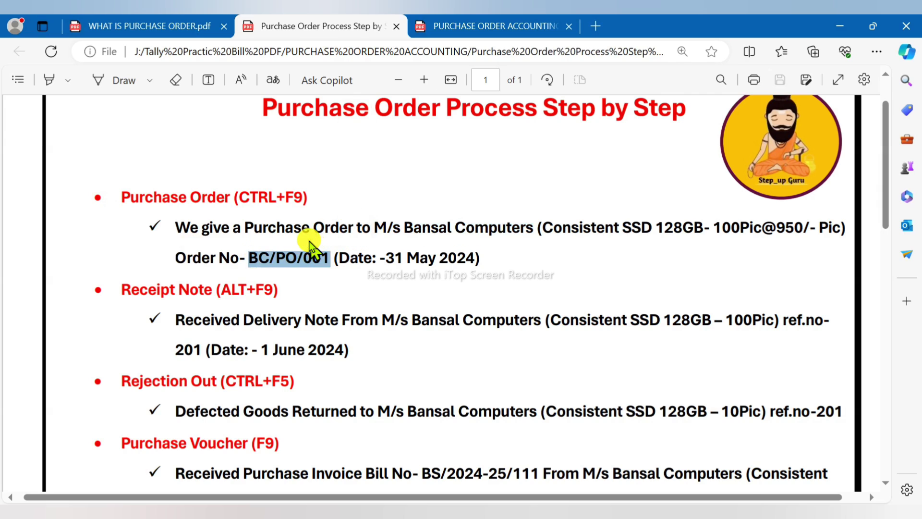
{"action": "key", "text": "ctrl+c"}
{"action": "key", "text": "alt+Tab"}
{"action": "key", "text": "ctrl+v"}
{"action": "key", "text": "Return"}
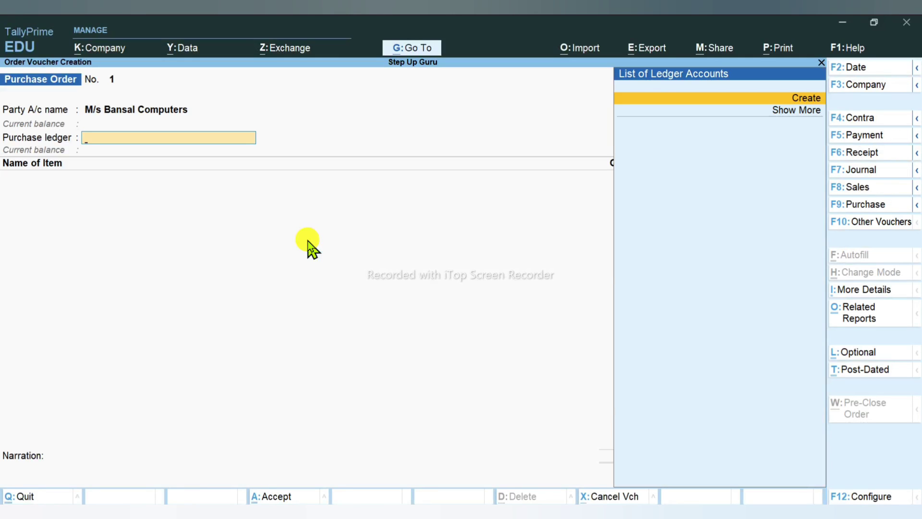
Step: Create a PURCHASE ledger under Purchase Accounts and use it as the order's purchase ledger
{"action": "key", "text": "Return"}
{"action": "type", "text": "PURCHASE"}
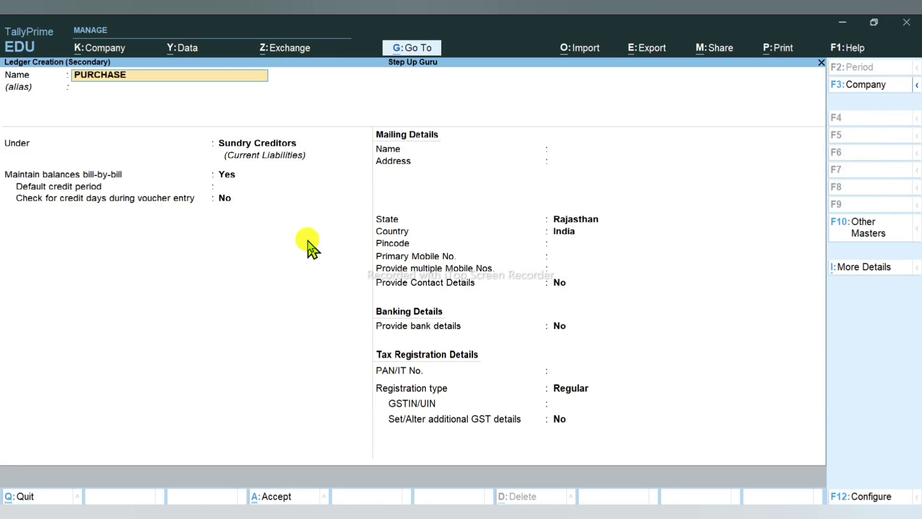
{"action": "key", "text": "Return"}
{"action": "type", "text": "PU"}
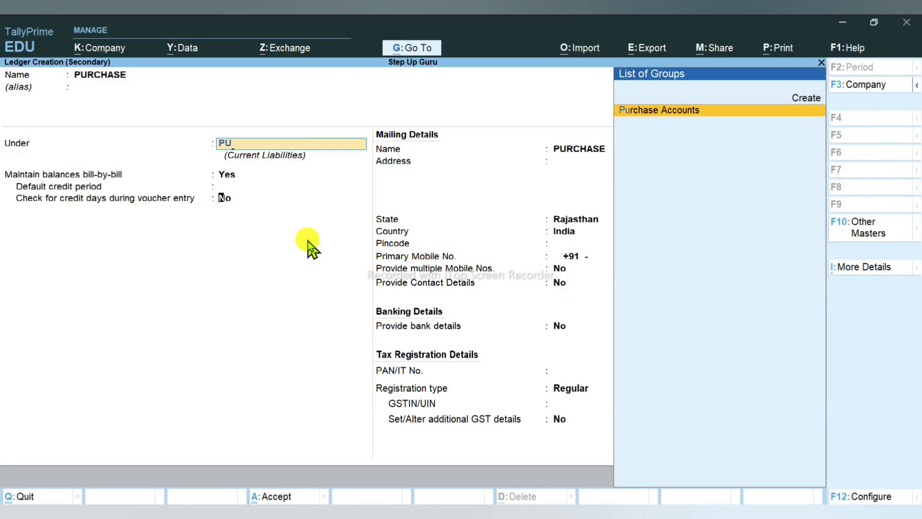
{"action": "key", "text": "Return"}
{"action": "key", "text": "Return"}
{"action": "key", "text": "Return"}
{"action": "key", "text": "Return"}
{"action": "key", "text": "Return"}
{"action": "key", "text": "Return"}
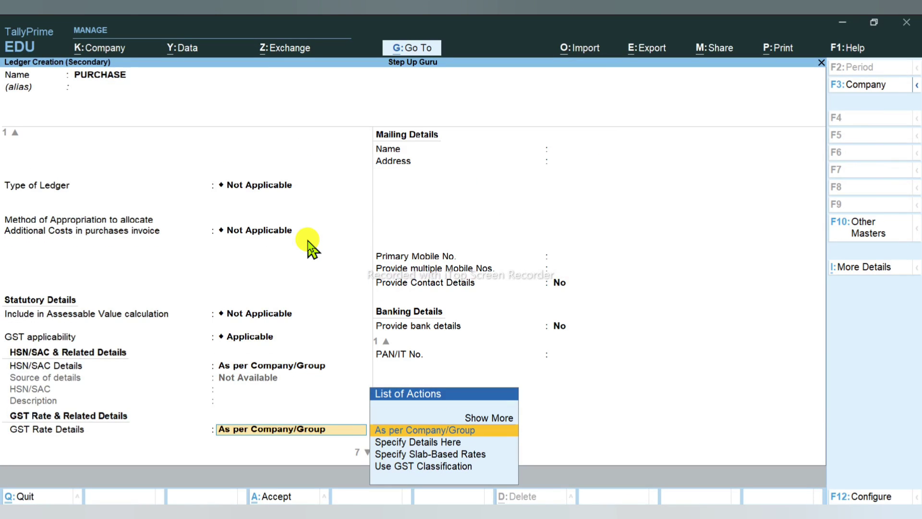
{"action": "key", "text": "Return"}
{"action": "key", "text": "Up"}
{"action": "key", "text": "Return"}
{"action": "key", "text": "Return"}
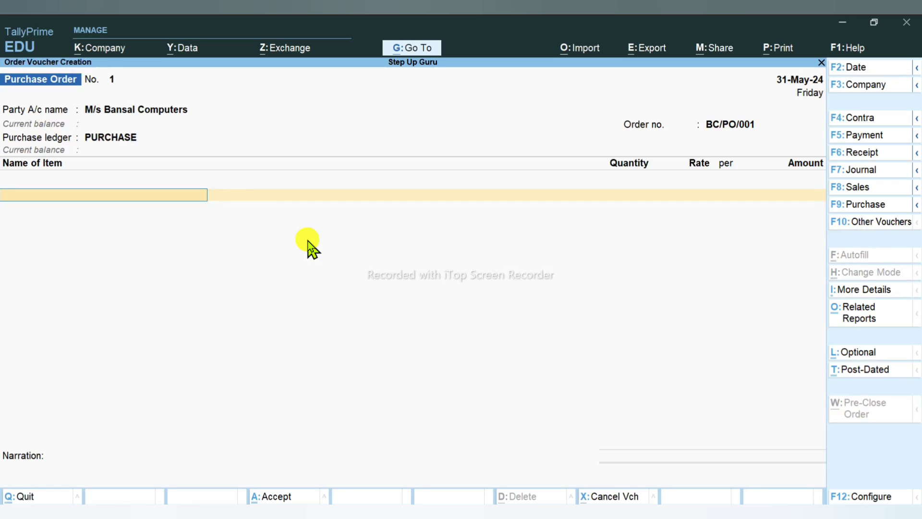
Step: Start a new stock item named Consistent SSD 128GB, copied from the PDF
{"action": "key", "text": "alt+c"}
{"action": "key", "text": "alt+Tab"}
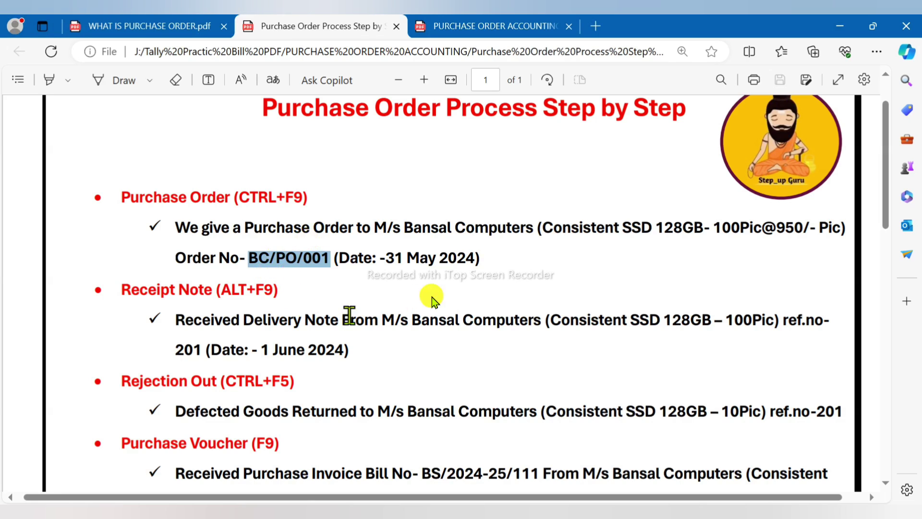
{"action": "left_click_drag", "start_coordinate": [543, 228], "coordinate": [701, 232]}
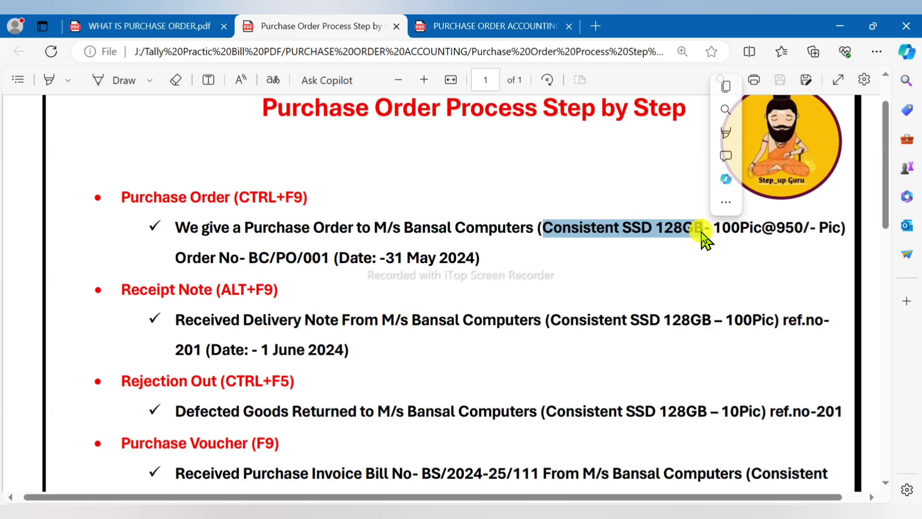
{"action": "key", "text": "ctrl+c"}
{"action": "key", "text": "alt+Tab"}
{"action": "key", "text": "ctrl+v"}
{"action": "key", "text": "Return"}
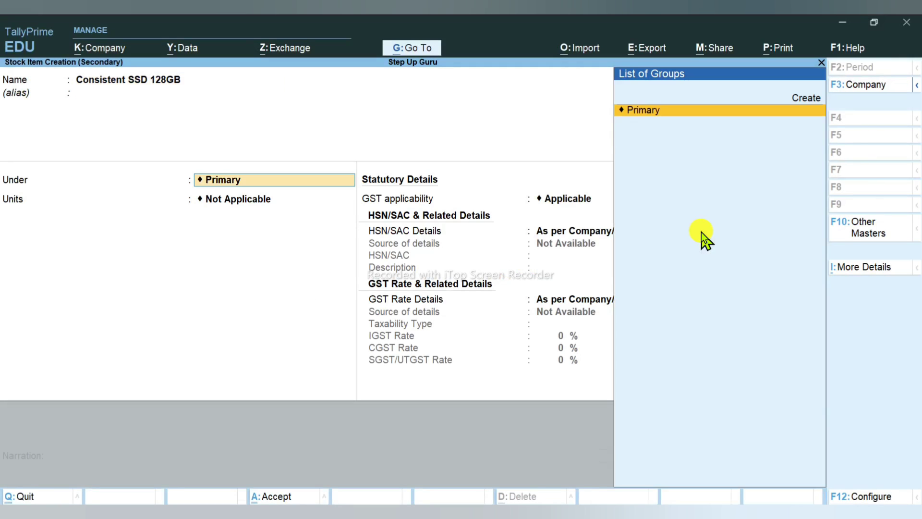
Step: Create a new stock group SSD under Primary for the item
{"action": "key", "text": "alt+c"}
{"action": "type", "text": "SSD"}
{"action": "key", "text": "Return"}
{"action": "key", "text": "Return"}
{"action": "type", "text": "Y"}
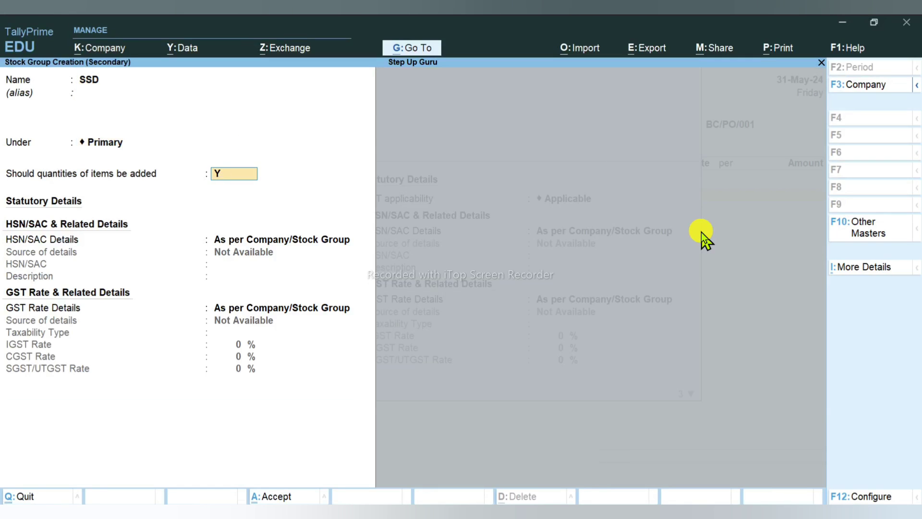
{"action": "key", "text": "Return"}
{"action": "key", "text": "Down"}
{"action": "key", "text": "Return"}
{"action": "key", "text": "Return"}
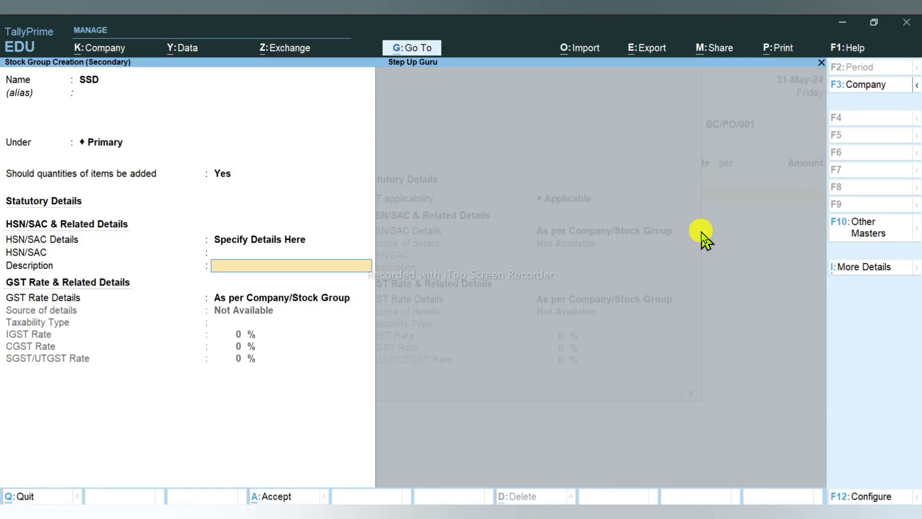
Step: Give the SSD group HSN code 1001, Taxable status and 18% IGST, and save it
{"action": "key", "text": "BackSpace"}
{"action": "type", "text": "1001"}
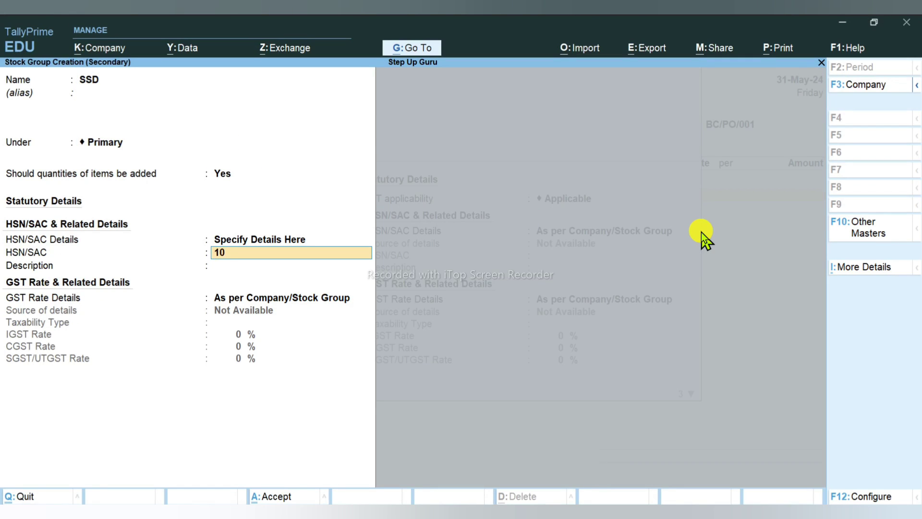
{"action": "key", "text": "Return"}
{"action": "key", "text": "Return"}
{"action": "key", "text": "Down"}
{"action": "key", "text": "Return"}
{"action": "key", "text": "Return"}
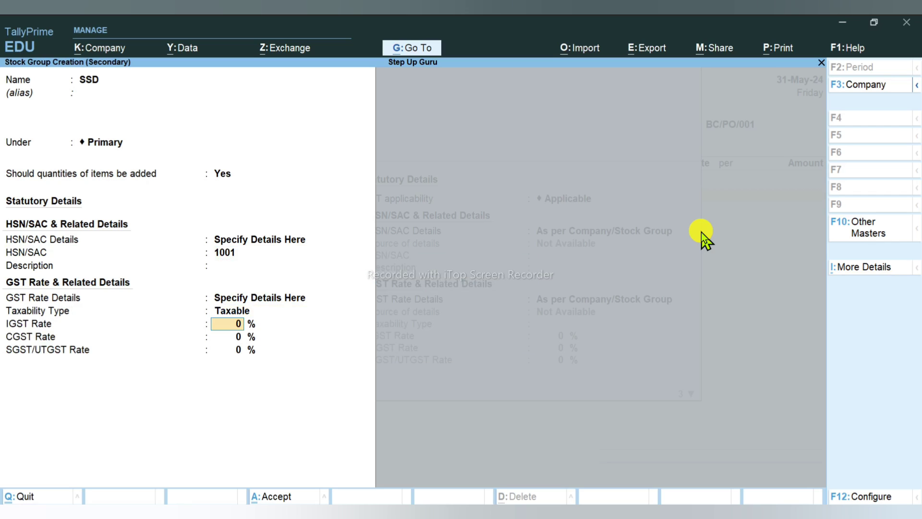
{"action": "type", "text": "18"}
{"action": "key", "text": "Return"}
{"action": "key", "text": "Return"}
{"action": "key", "text": "Return"}
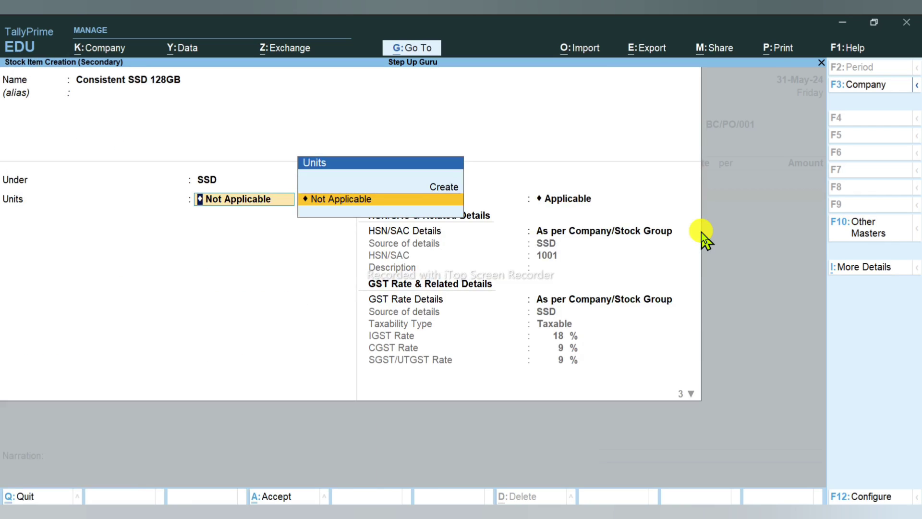
{"action": "key", "text": "Up"}
Step: Create unit PIC (formal name PIECE, UQC PCS-PIECES) and complete the stock item details
{"action": "key", "text": "Return"}
{"action": "type", "text": "PIC"}
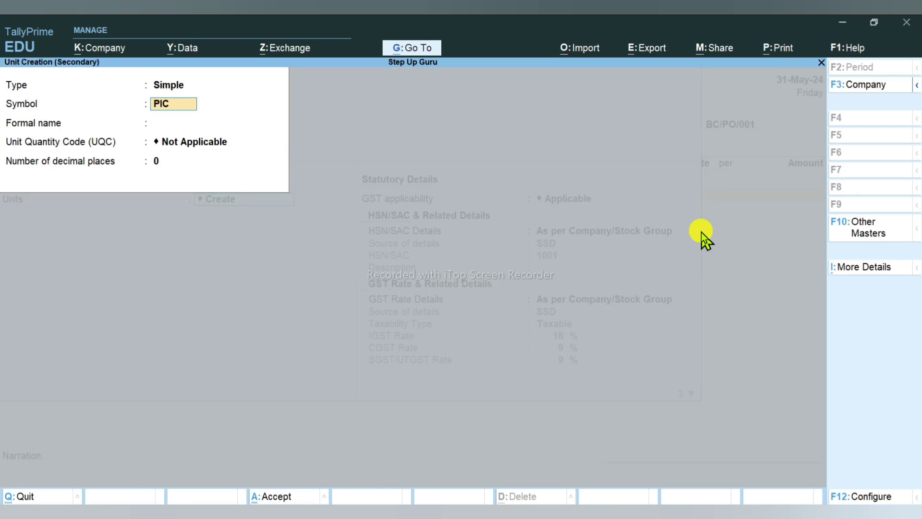
{"action": "key", "text": "Return"}
{"action": "type", "text": "PIECE"}
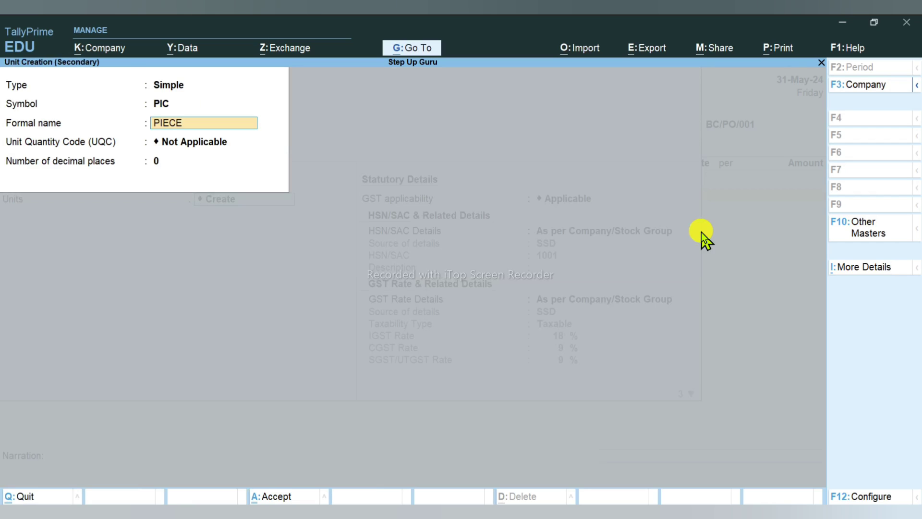
{"action": "key", "text": "Return"}
{"action": "type", "text": "PI"}
{"action": "key", "text": "Return"}
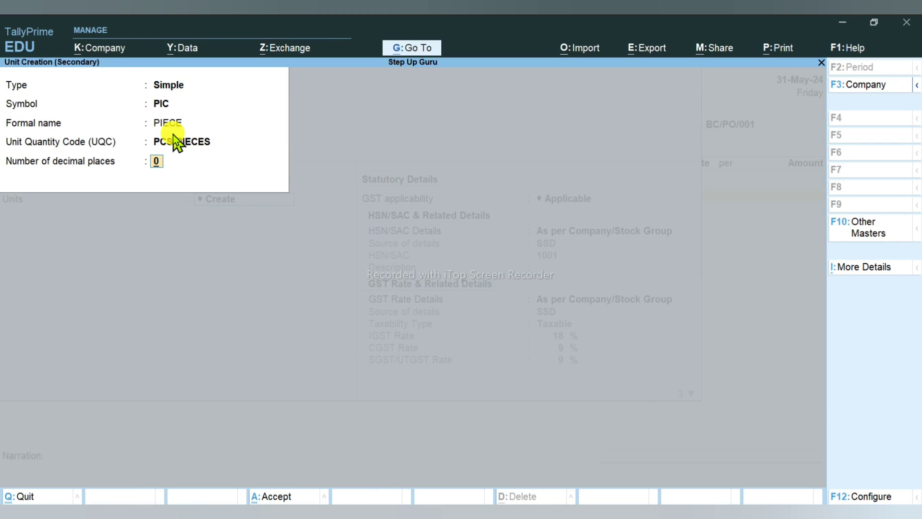
{"action": "key", "text": "Return"}
{"action": "key", "text": "Return"}
{"action": "key", "text": "Return"}
{"action": "key", "text": "Return"}
{"action": "key", "text": "Return"}
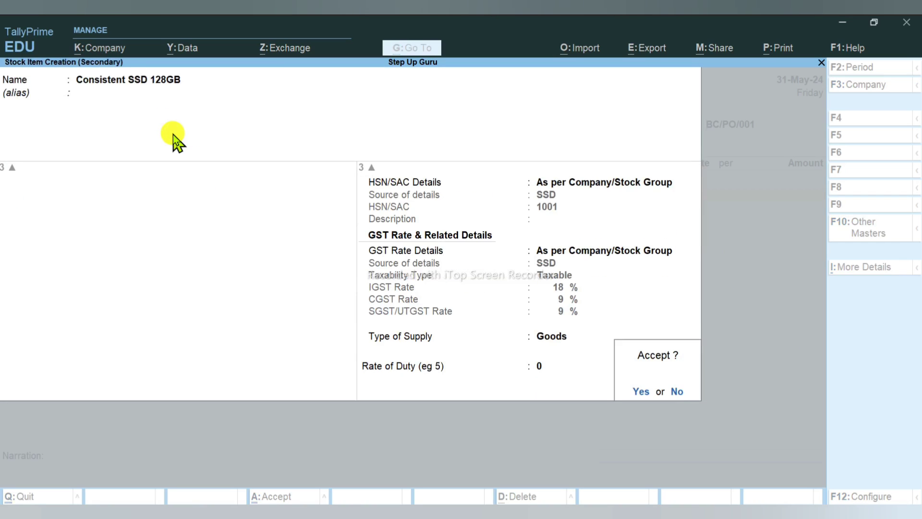
{"action": "key", "text": "Return"}
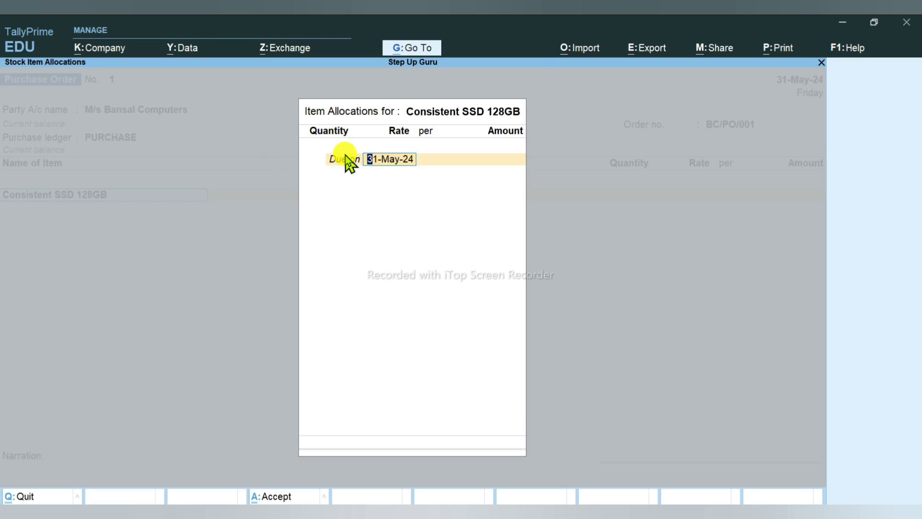
Step: Set a 2-day due period and allocate 100 PIC at 950 per PIC, totalling 95,000.00
{"action": "type", "text": "2"}
{"action": "key", "text": "Return"}
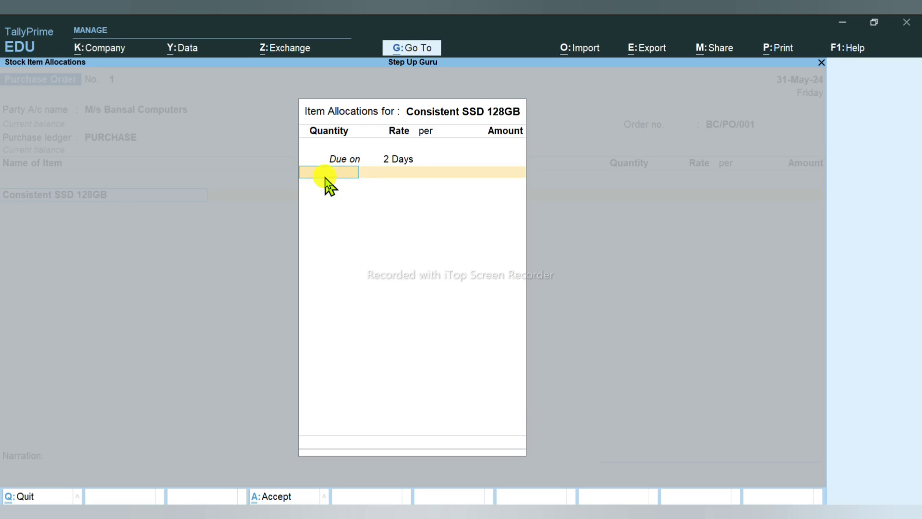
{"action": "key", "text": "alt+Tab"}
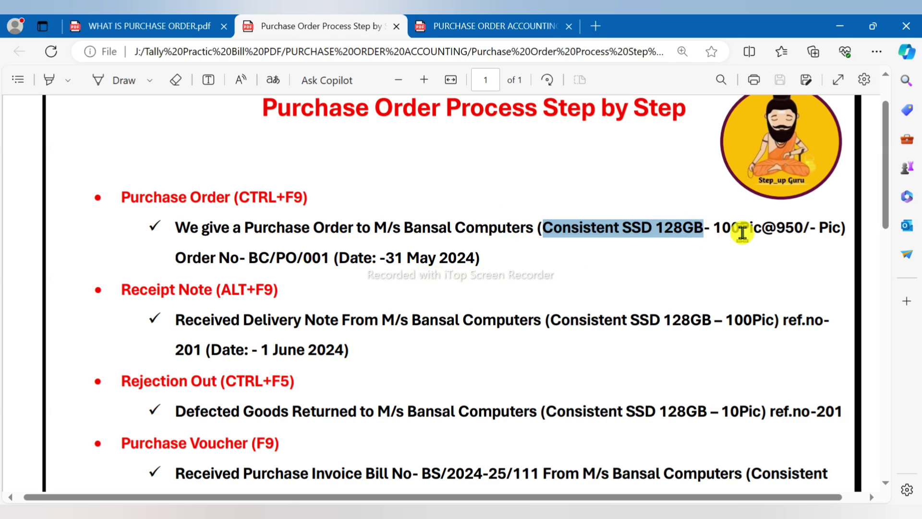
{"action": "key", "text": "alt+Tab"}
{"action": "type", "text": "100"}
{"action": "key", "text": "Return"}
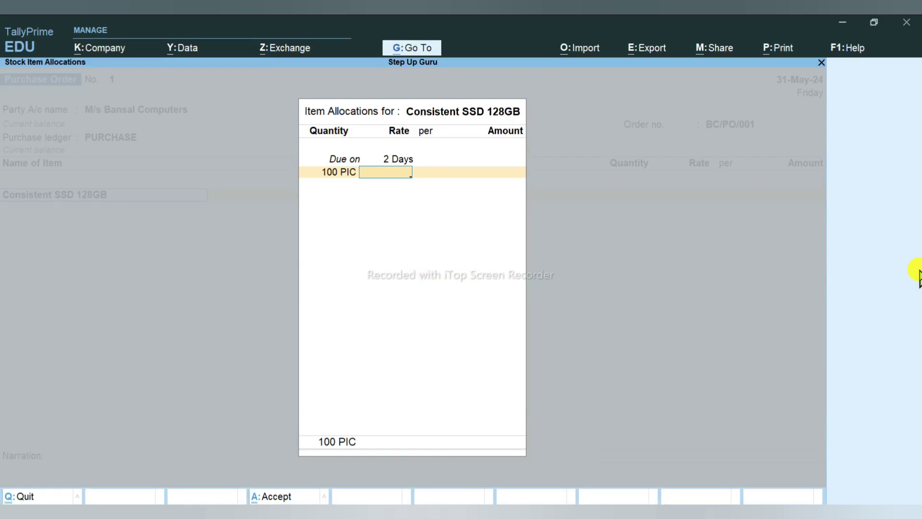
{"action": "type", "text": "950"}
{"action": "key", "text": "Return"}
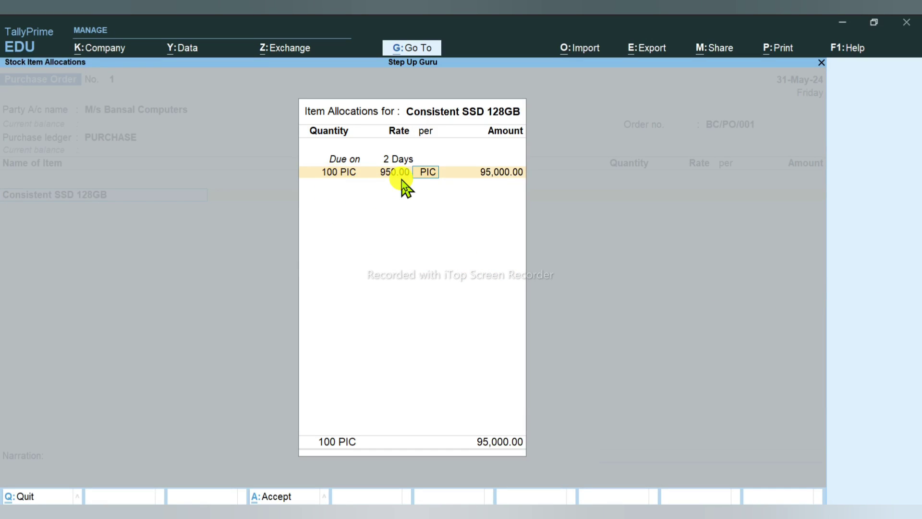
{"action": "key", "text": "Return"}
{"action": "key", "text": "Return"}
{"action": "key", "text": "Return"}
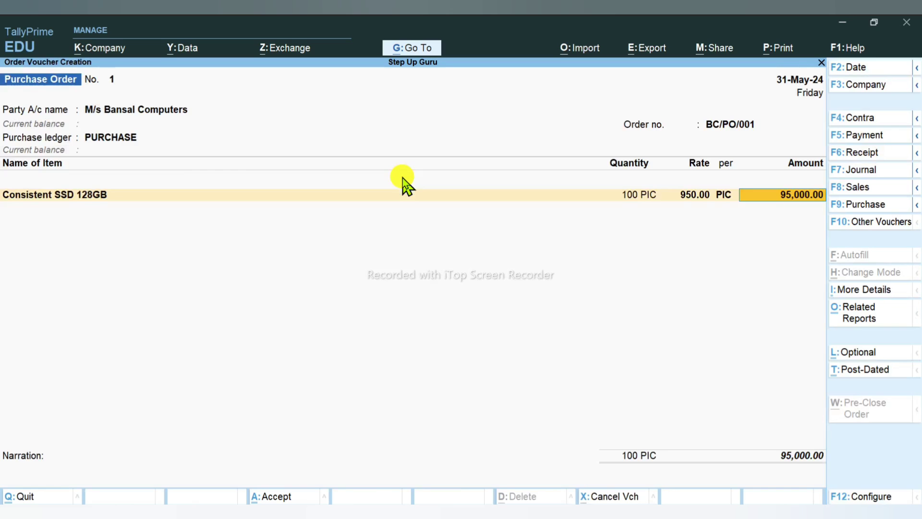
{"action": "key", "text": "Return"}
Step: Create the CGST ledger under Duties & Taxes with GST duty type and CGST tax type
{"action": "key", "text": "Return"}
{"action": "key", "text": "alt+c"}
{"action": "type", "text": "SGS"}
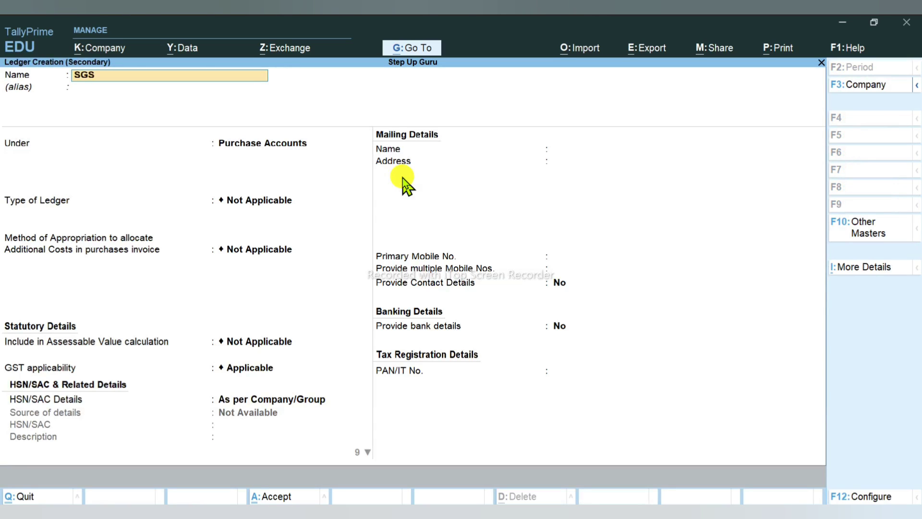
{"action": "key", "text": "BackSpace"}
{"action": "key", "text": "BackSpace"}
{"action": "key", "text": "BackSpace"}
{"action": "type", "text": "CGST"}
{"action": "key", "text": "Return"}
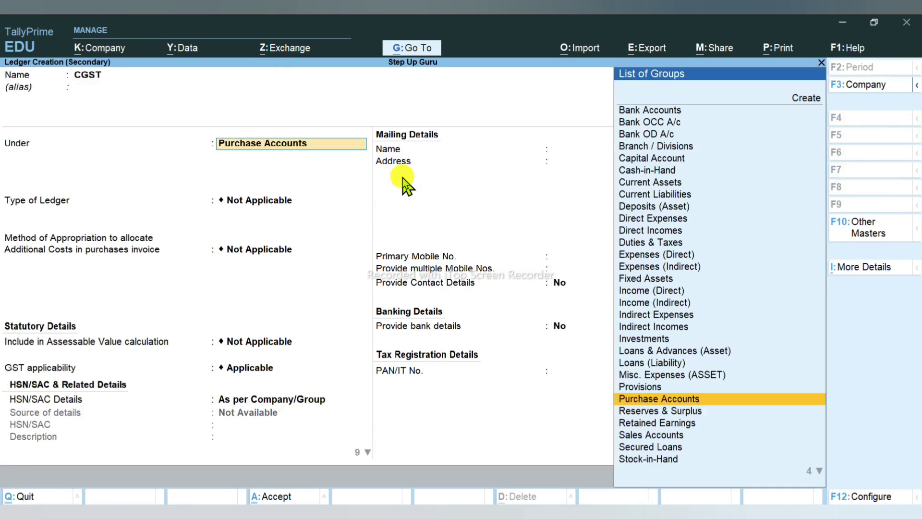
{"action": "type", "text": "DU"}
{"action": "key", "text": "Return"}
{"action": "key", "text": "Up"}
{"action": "key", "text": "Return"}
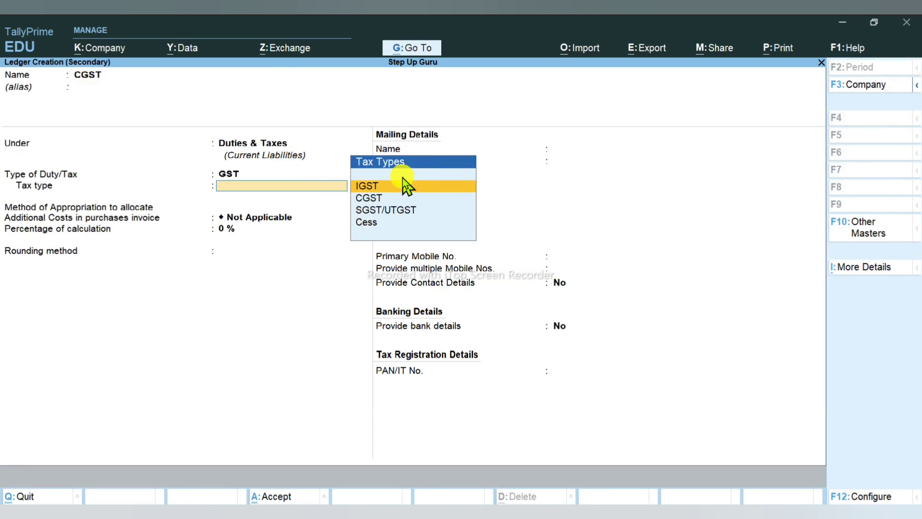
{"action": "key", "text": "Down"}
{"action": "key", "text": "Return"}
{"action": "key", "text": "Return"}
{"action": "key", "text": "Return"}
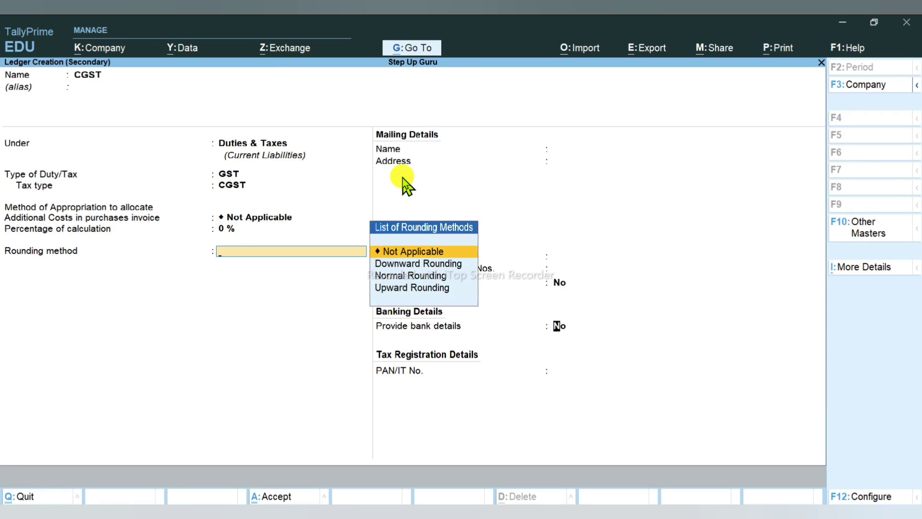
{"action": "key", "text": "Return"}
{"action": "key", "text": "ctrl+a"}
Step: Create the SGST ledger with SGST/UTGST tax type, adding both taxes at 8,550.00 each
{"action": "key", "text": "Return"}
{"action": "key", "text": "Return"}
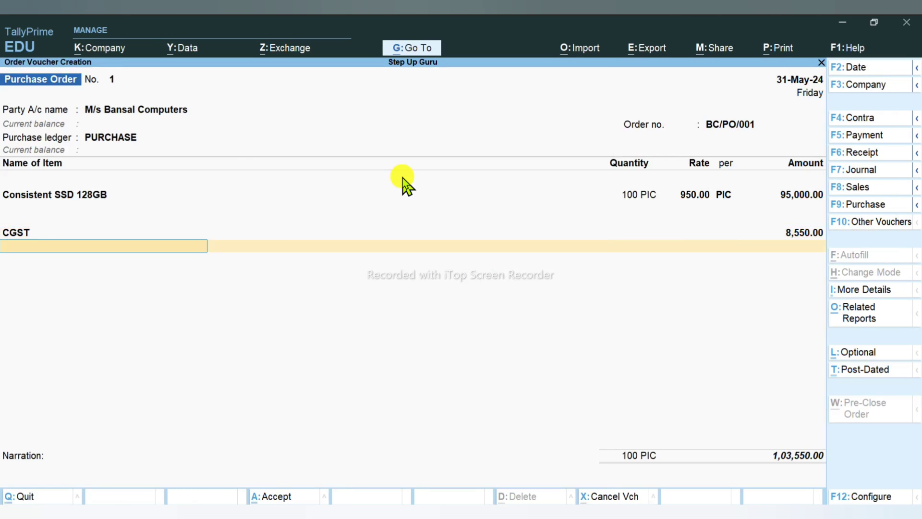
{"action": "key", "text": "alt+c"}
{"action": "type", "text": "SGST"}
{"action": "key", "text": "Return"}
{"action": "key", "text": "Return"}
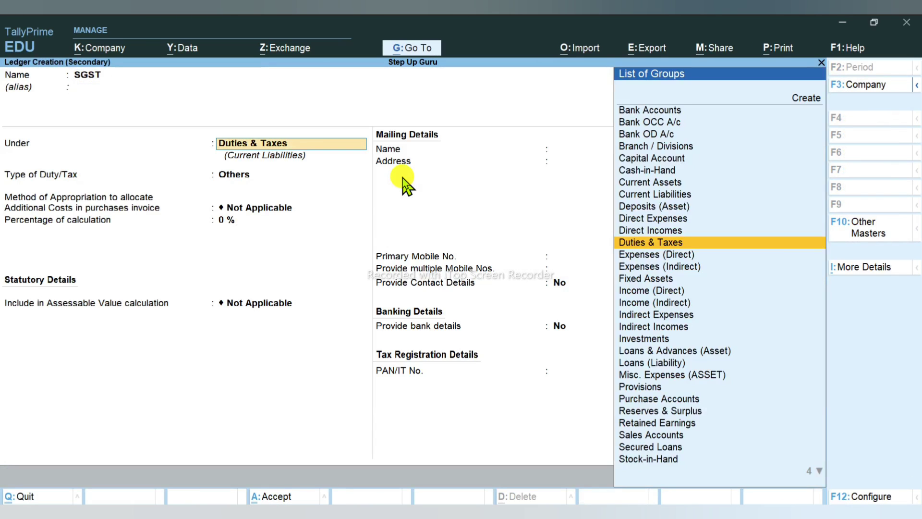
{"action": "key", "text": "Return"}
{"action": "key", "text": "Up"}
{"action": "key", "text": "Return"}
{"action": "key", "text": "Down"}
{"action": "key", "text": "Down"}
{"action": "key", "text": "Return"}
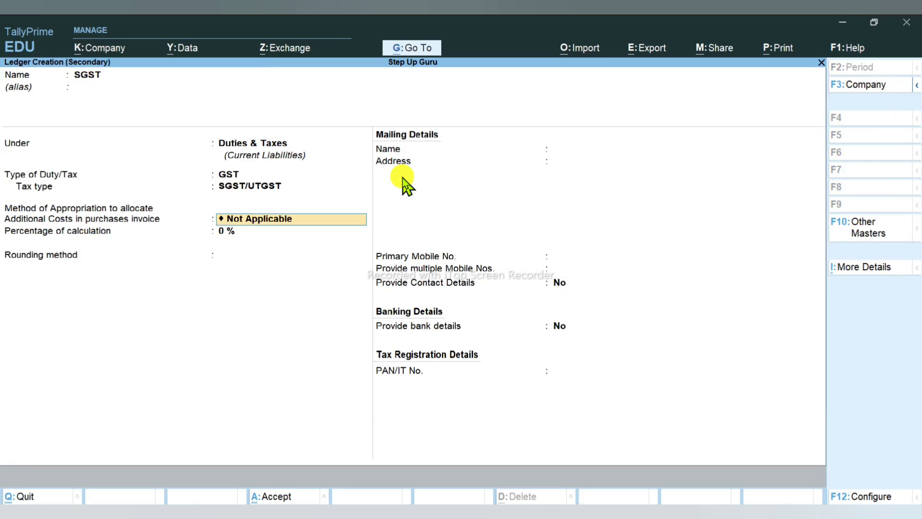
{"action": "key", "text": "Return"}
{"action": "key", "text": "Return"}
{"action": "key", "text": "Return"}
{"action": "key", "text": "Return"}
{"action": "key", "text": "Return"}
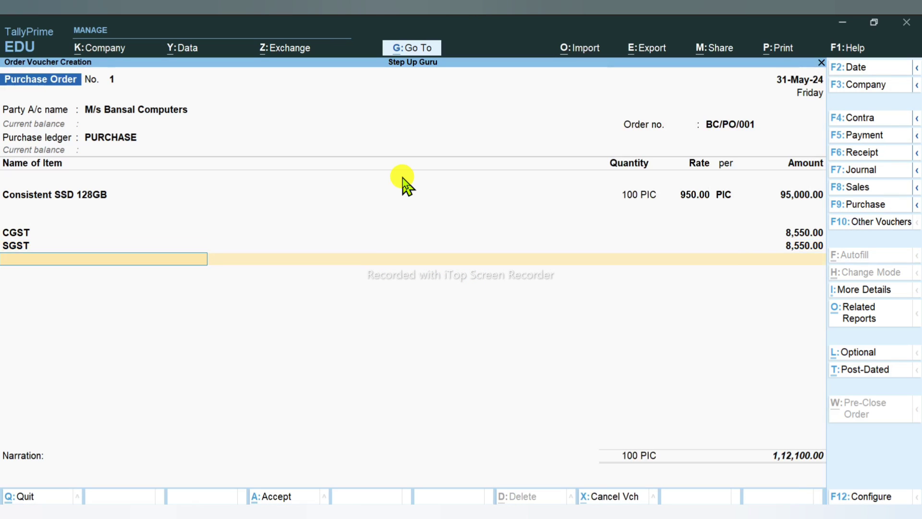
{"action": "key", "text": "Return"}
{"action": "key", "text": "Return"}
Step: Save the purchase order and review the guide's Receipt Note instructions
{"action": "key", "text": "alt+Tab"}
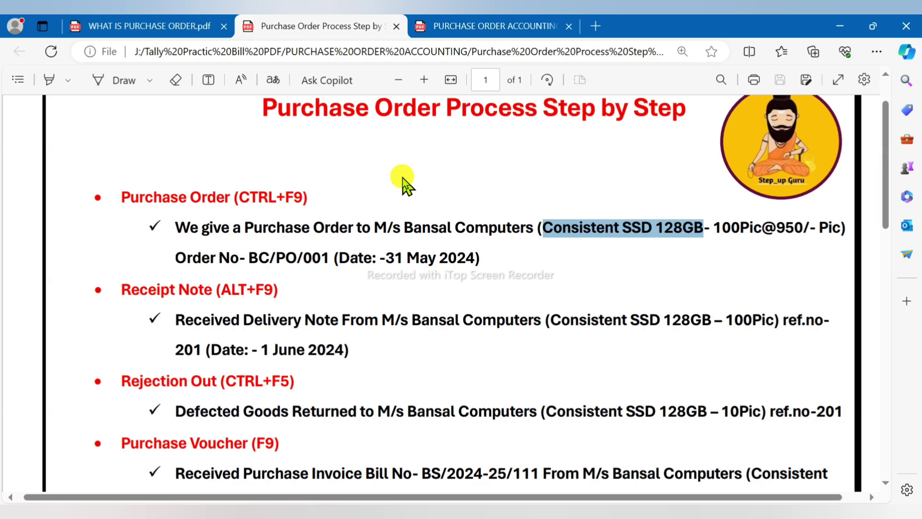
{"action": "key", "text": "alt+Tab"}
{"action": "key", "text": "Escape"}
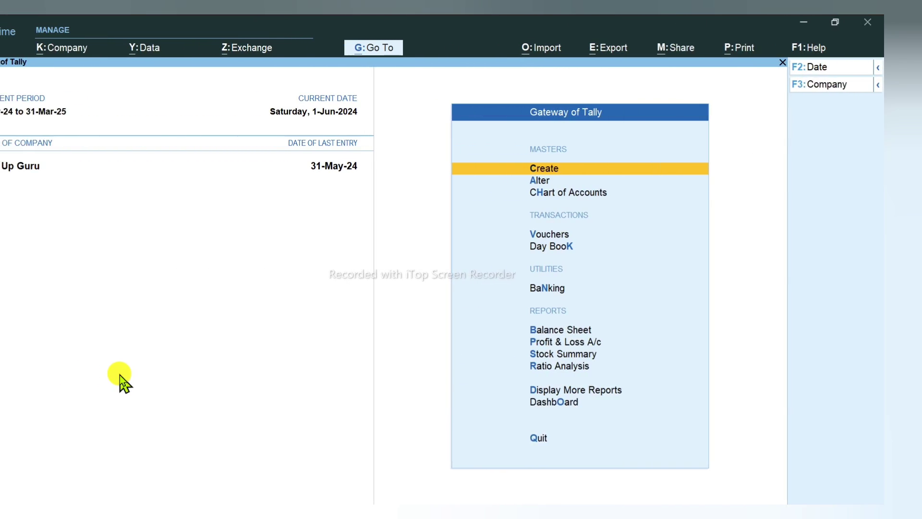
{"action": "key", "text": "alt+Tab"}
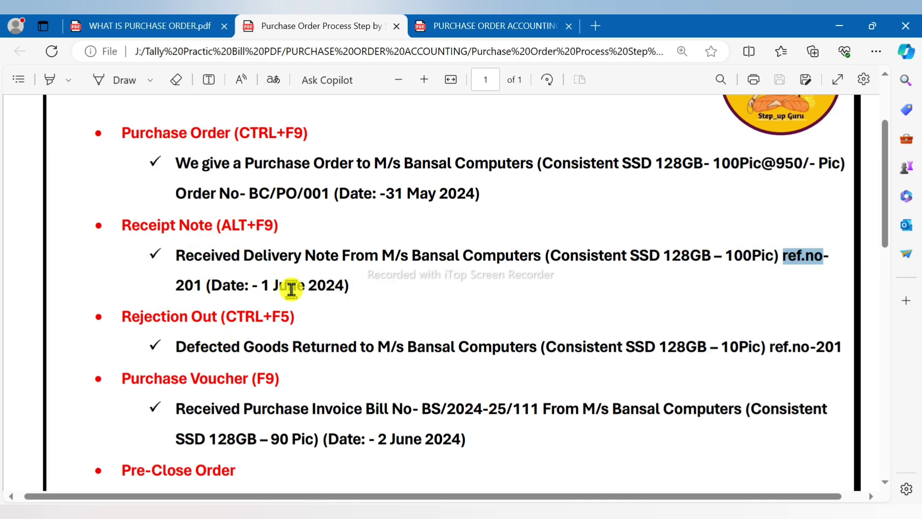
{"action": "key", "text": "alt+Tab"}
Step: Start a new Receipt Note No. 2 dated 1-Jun-24
{"action": "key", "text": "ctrl+F9"}
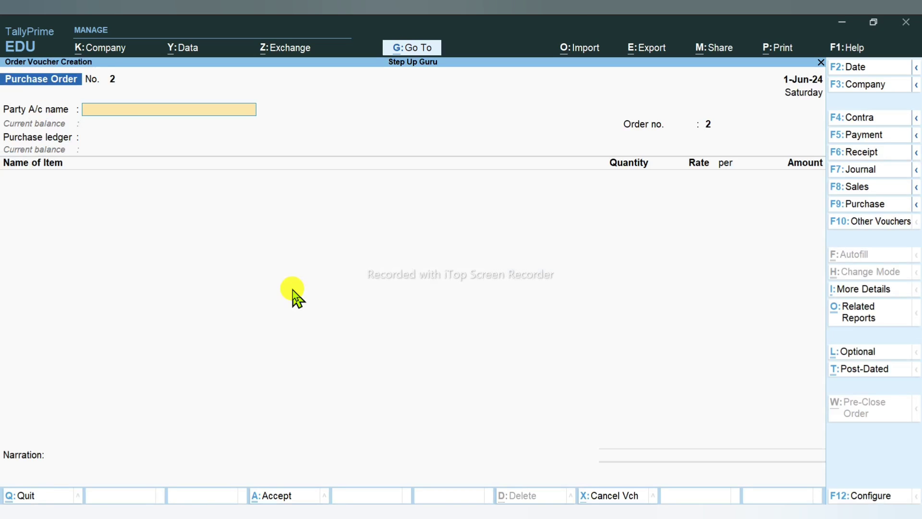
{"action": "key", "text": "alt+Tab"}
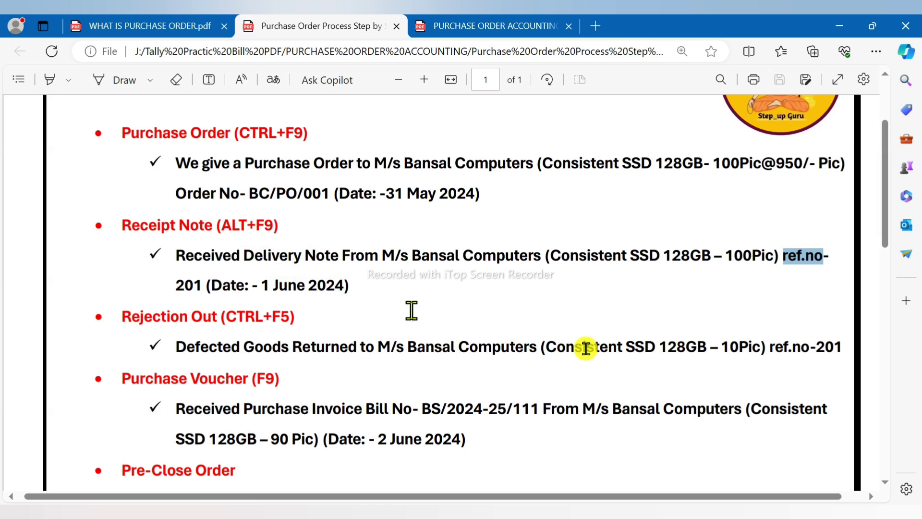
{"action": "key", "text": "alt+Tab"}
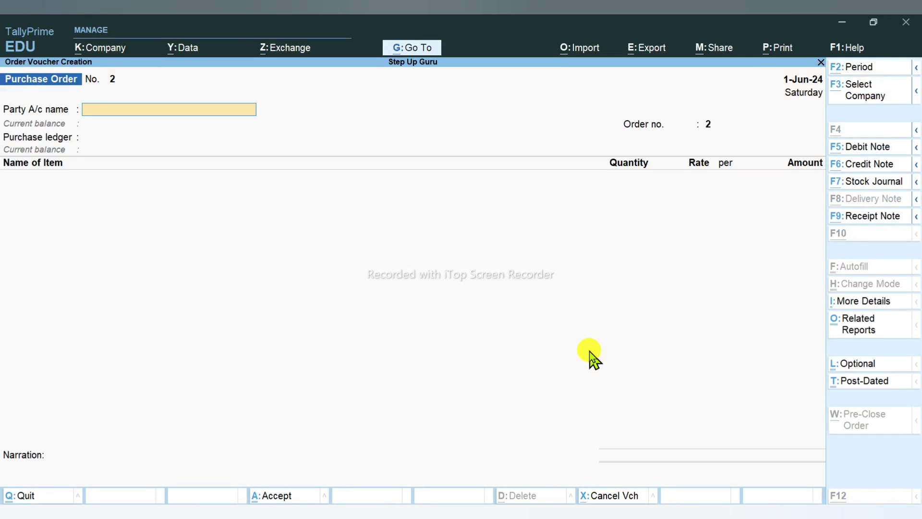
{"action": "key", "text": "alt+F9"}
{"action": "key", "text": "alt+Tab"}
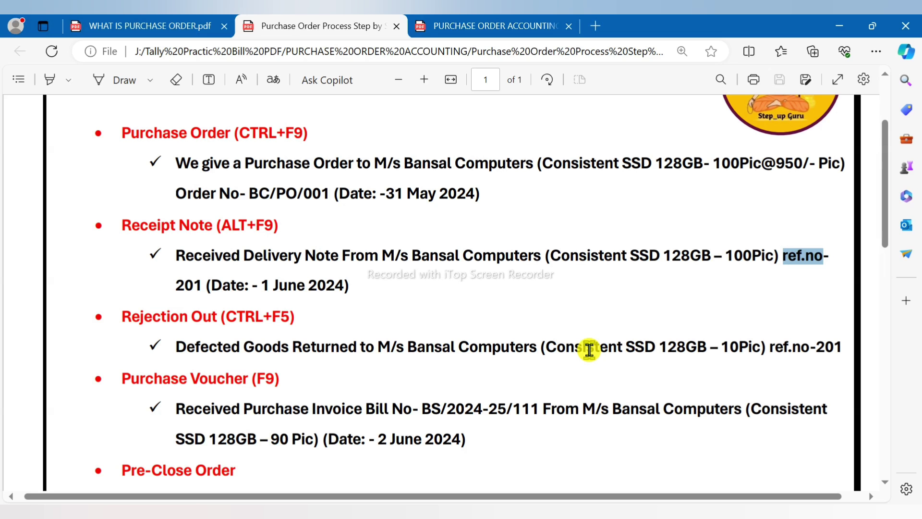
{"action": "key", "text": "alt+Tab"}
Step: Enter reference ref-no-201 and select the supplier as party, keeping the 1-Jun-24 date
{"action": "type", "text": "REF"}
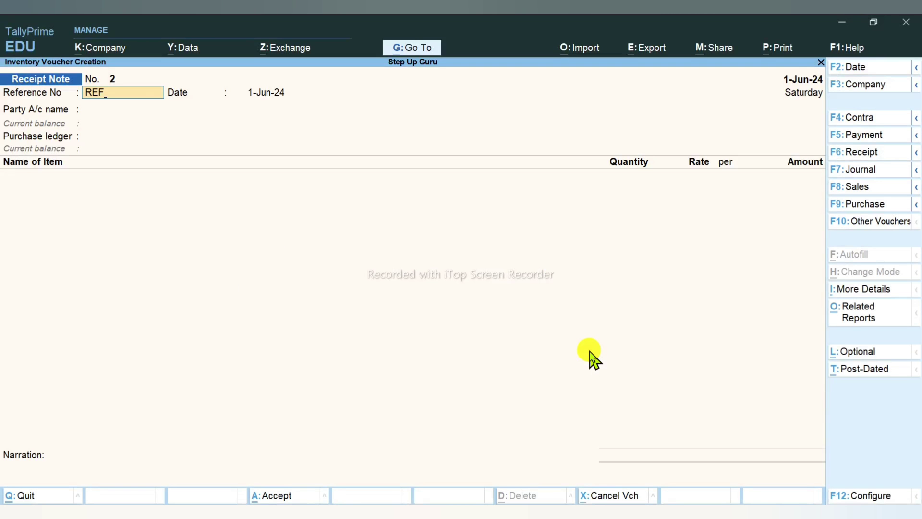
{"action": "key", "text": "Return"}
{"action": "key", "text": "BackSpace"}
{"action": "key", "text": "alt+Tab"}
{"action": "key", "text": "alt+Tab"}
{"action": "type", "text": "ref"}
{"action": "key", "text": "Return"}
{"action": "key", "text": "Return"}
{"action": "key", "text": "Down"}
{"action": "key", "text": "Return"}
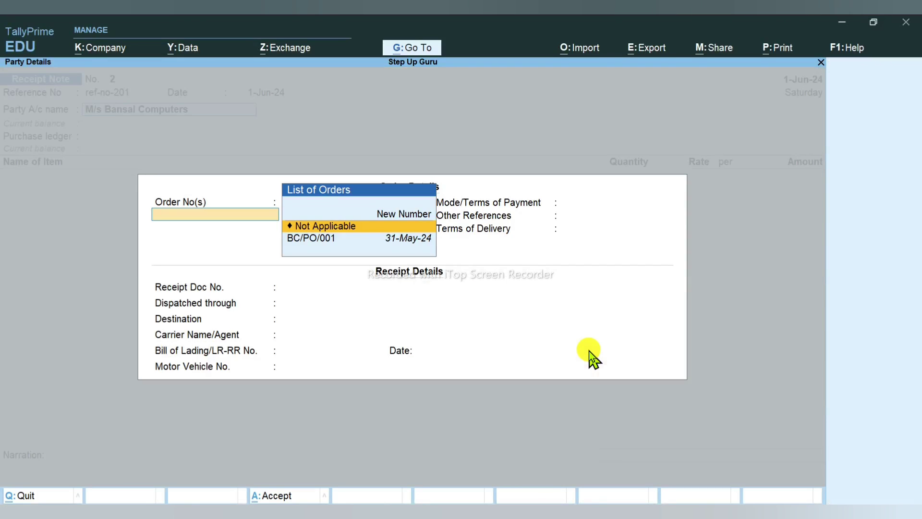
Step: Link the receipt to order BC/PO/001, accept its details, and exit to the Gateway of Tally
{"action": "key", "text": "Down"}
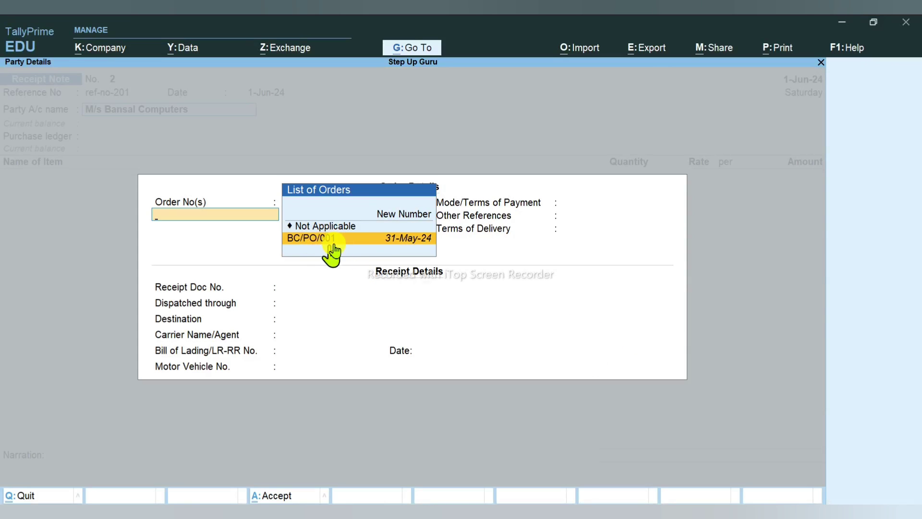
{"action": "key", "text": "Return"}
{"action": "key", "text": "Return"}
{"action": "key", "text": "Return"}
{"action": "key", "text": "Return"}
{"action": "key", "text": "Return"}
{"action": "key", "text": "Return"}
{"action": "key", "text": "Return"}
{"action": "key", "text": "Return"}
{"action": "key", "text": "Return"}
{"action": "key", "text": "Return"}
{"action": "key", "text": "Return"}
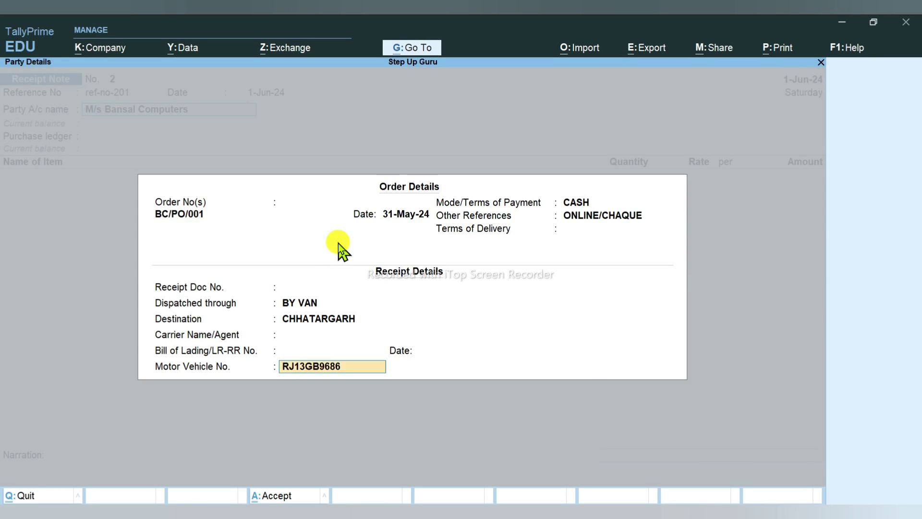
{"action": "key", "text": "Return"}
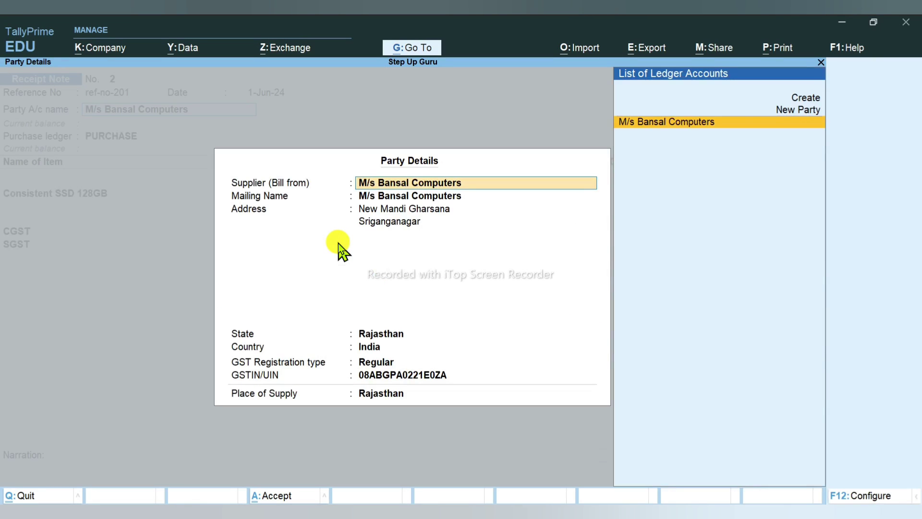
{"action": "key", "text": "ctrl+a"}
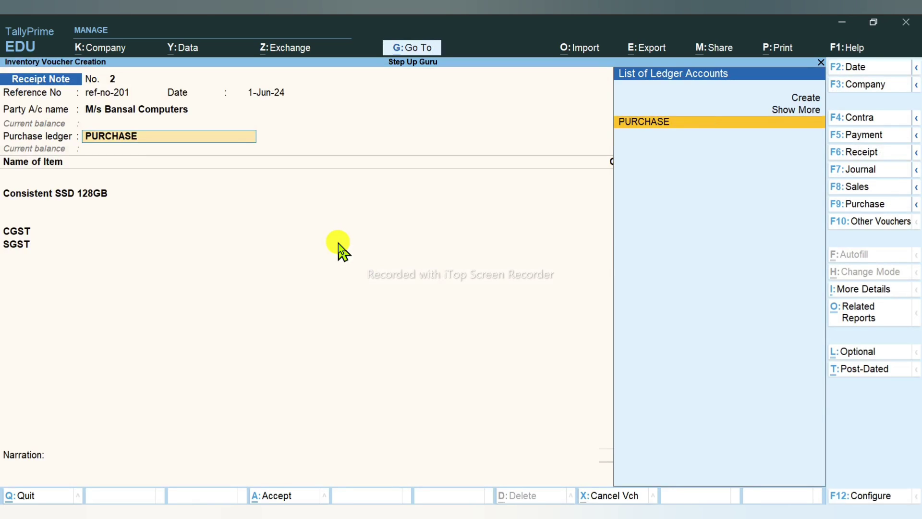
{"action": "key", "text": "Escape"}
{"action": "key", "text": "Escape"}
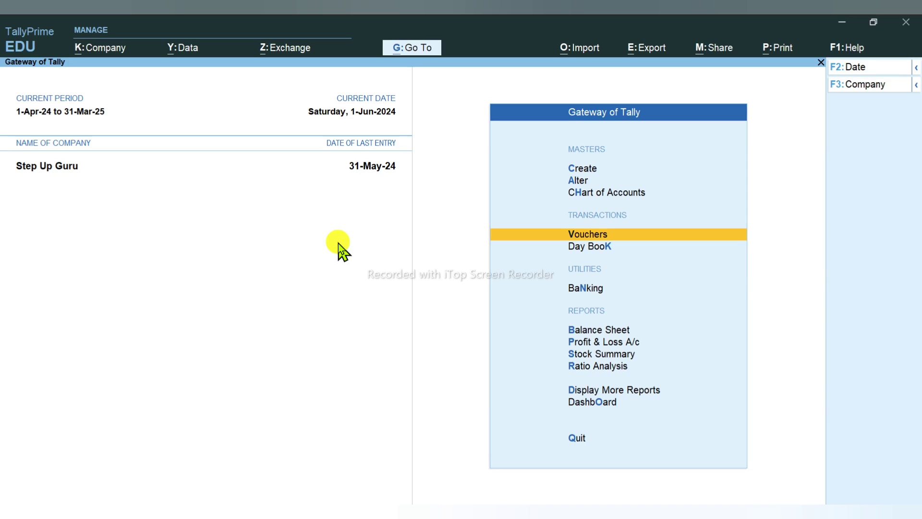
Step: Open the Purchase Order Outstandings report for all orders
{"action": "key", "text": "Down"}
{"action": "key", "text": "Down"}
{"action": "key", "text": "Down"}
{"action": "key", "text": "Down"}
{"action": "key", "text": "Down"}
{"action": "key", "text": "Down"}
{"action": "key", "text": "Down"}
{"action": "key", "text": "Return"}
{"action": "key", "text": "Down"}
{"action": "key", "text": "Down"}
{"action": "key", "text": "Down"}
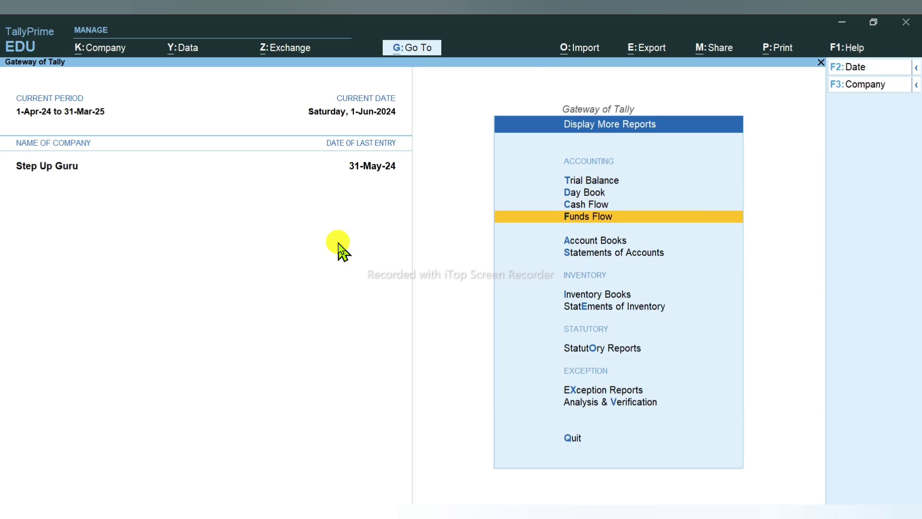
{"action": "key", "text": "Down"}
{"action": "key", "text": "Down"}
{"action": "key", "text": "Down"}
{"action": "key", "text": "Down"}
{"action": "key", "text": "Return"}
{"action": "key", "text": "Down"}
{"action": "key", "text": "Down"}
{"action": "key", "text": "Down"}
{"action": "key", "text": "Down"}
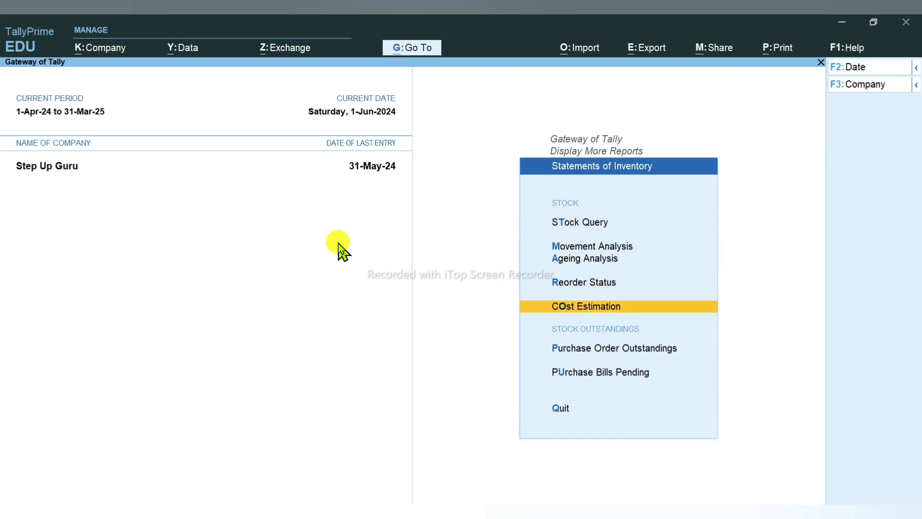
{"action": "key", "text": "Down"}
{"action": "key", "text": "Return"}
{"action": "key", "text": "Down"}
{"action": "key", "text": "Down"}
{"action": "key", "text": "Down"}
{"action": "key", "text": "Down"}
{"action": "key", "text": "Down"}
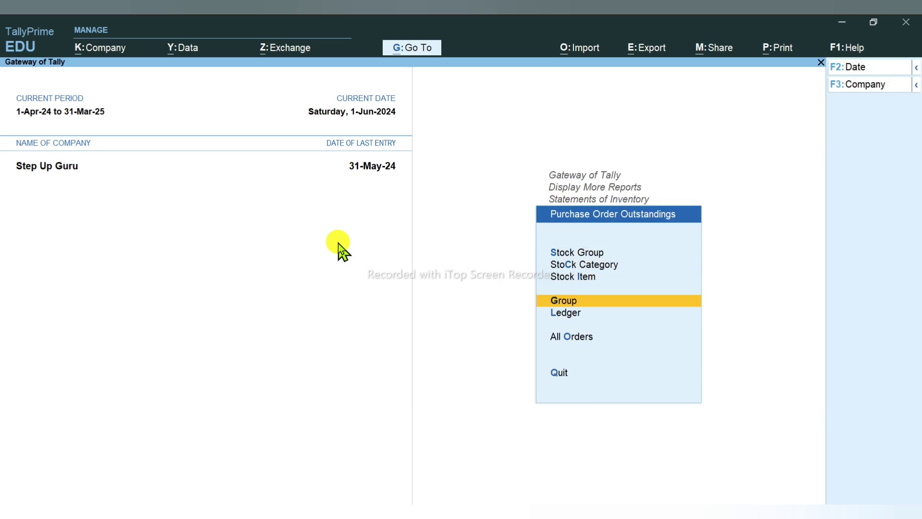
{"action": "key", "text": "Return"}
Step: Set the period 31-May-24 to 2-Jun-24, check BC/PO/001's 100 PIC pending, then exit
{"action": "key", "text": "F2"}
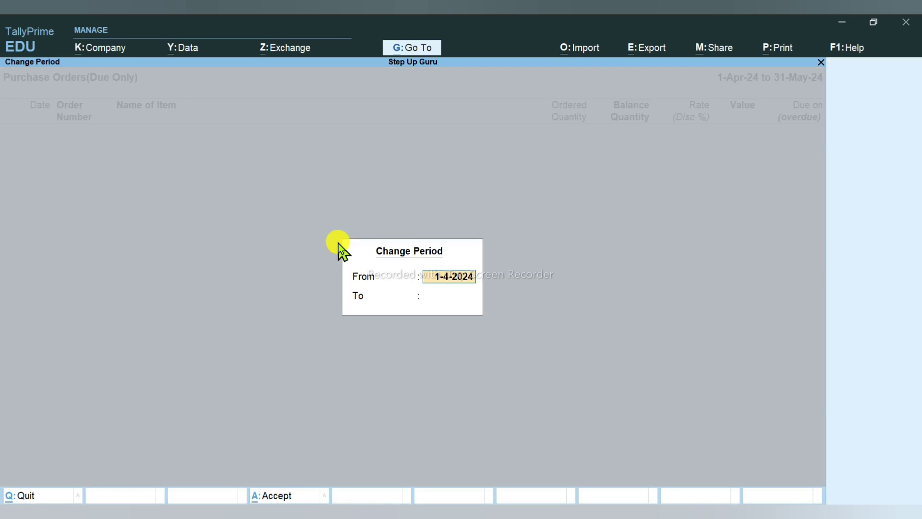
{"action": "type", "text": "31-5"}
{"action": "key", "text": "Return"}
{"action": "type", "text": "2-6"}
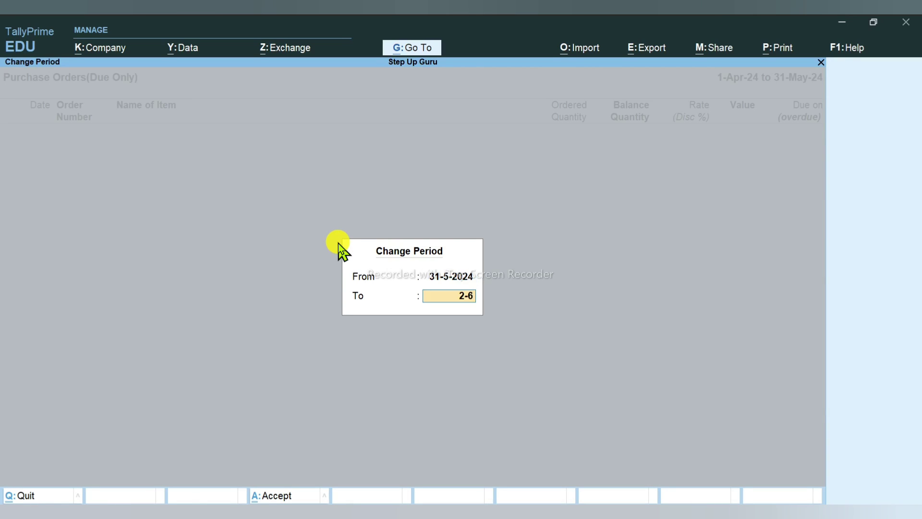
{"action": "key", "text": "Return"}
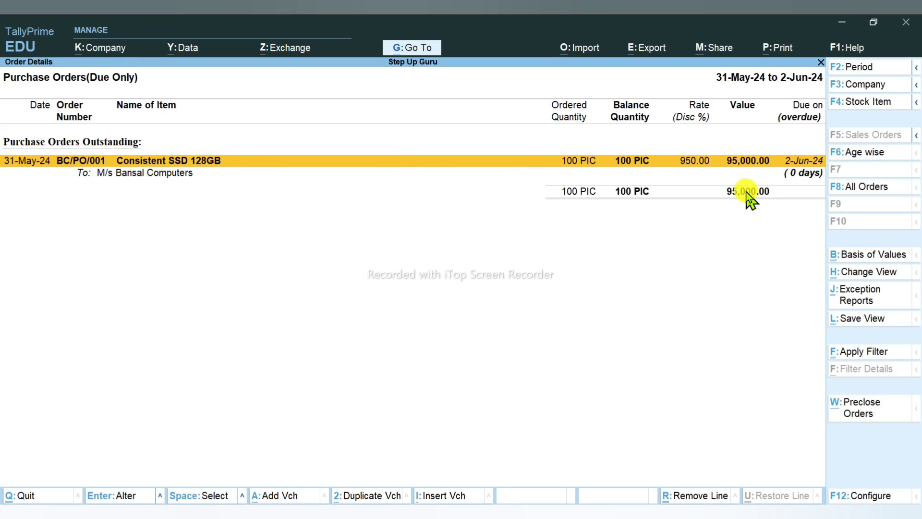
{"action": "key", "text": "Escape"}
{"action": "key", "text": "Escape"}
{"action": "key", "text": "Escape"}
{"action": "key", "text": "Escape"}
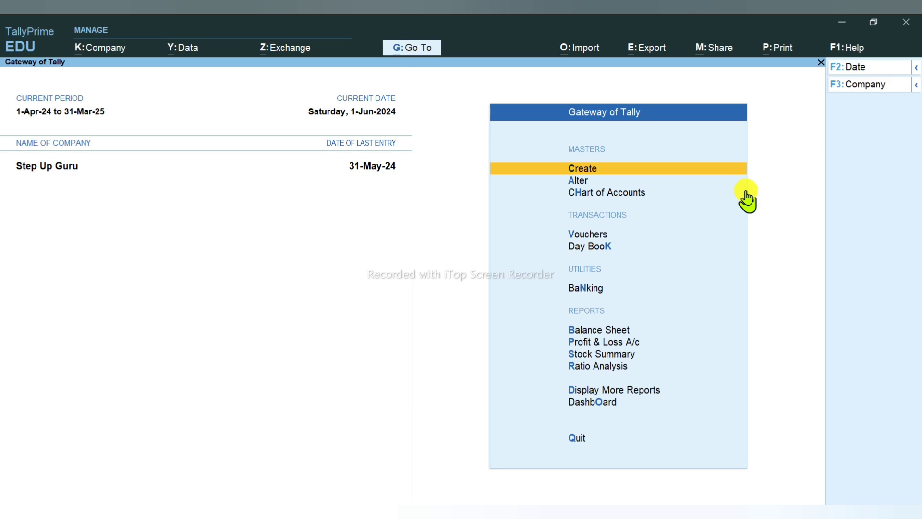
Step: Enter receipt note ref-no-201 from M/s Bansal Computers against BC/PO/001 with PURCHASE ledger, tracking ref-no-201
{"action": "key", "text": "v"}
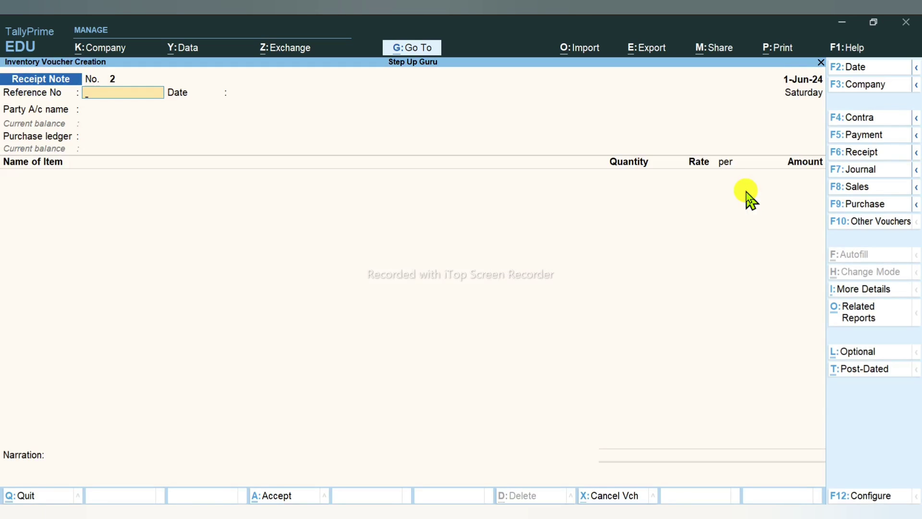
{"action": "type", "text": "ref-no-201"}
{"action": "key", "text": "Return"}
{"action": "key", "text": "Return"}
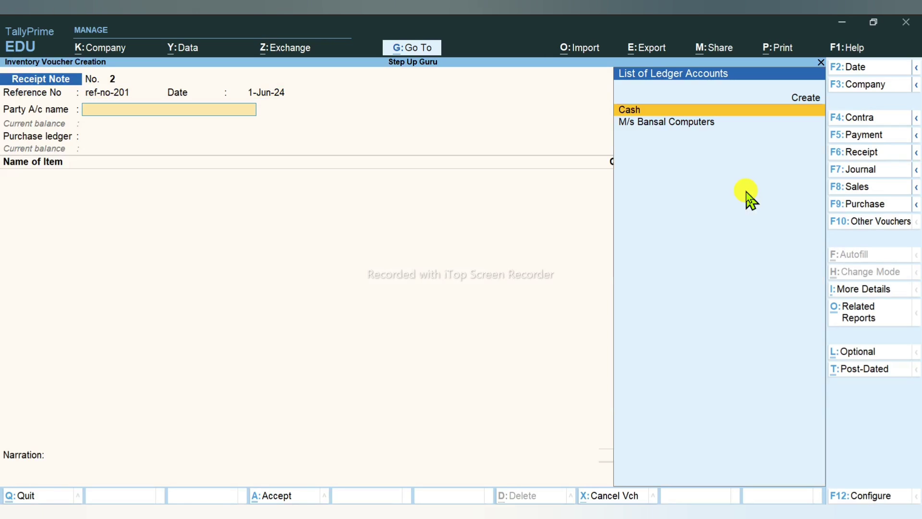
{"action": "key", "text": "Down"}
{"action": "key", "text": "Return"}
{"action": "key", "text": "Down"}
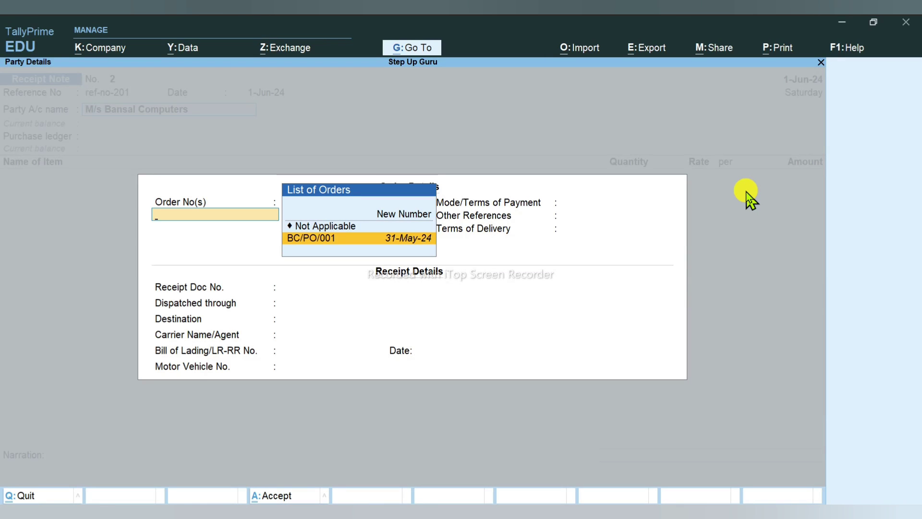
{"action": "key", "text": "Return"}
{"action": "key", "text": "Return"}
{"action": "key", "text": "Return"}
{"action": "key", "text": "Return"}
{"action": "key", "text": "Return"}
{"action": "key", "text": "Return"}
{"action": "key", "text": "Return"}
{"action": "key", "text": "Return"}
{"action": "key", "text": "Return"}
{"action": "key", "text": "Return"}
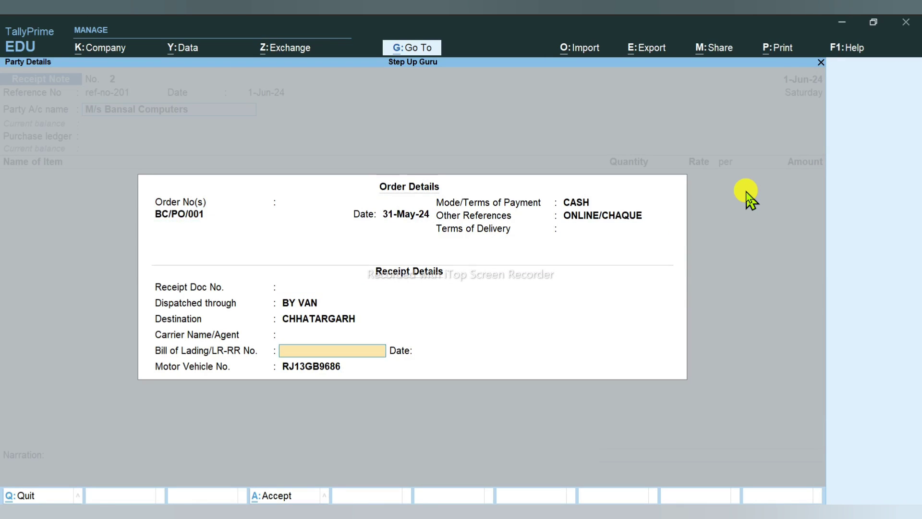
{"action": "key", "text": "Return"}
{"action": "key", "text": "Return"}
{"action": "key", "text": "Return"}
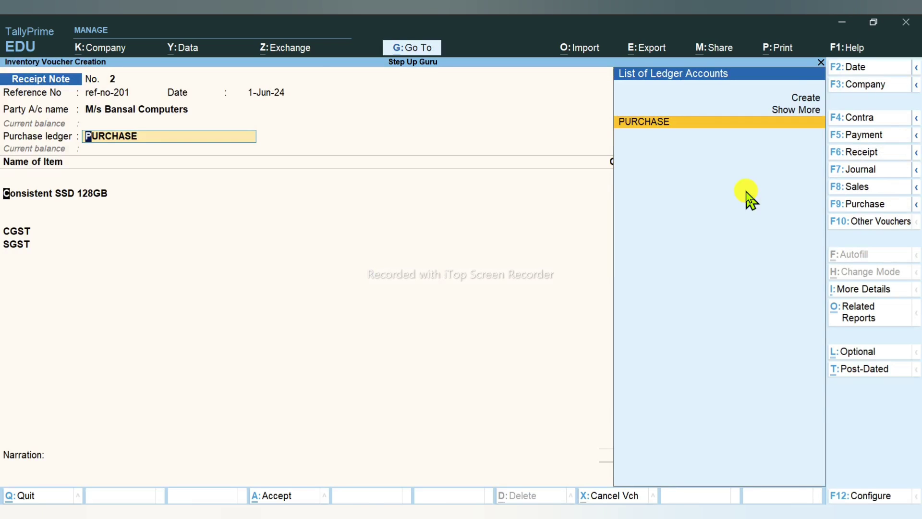
{"action": "key", "text": "Return"}
{"action": "key", "text": "Return"}
{"action": "key", "text": "Return"}
{"action": "key", "text": "Return"}
{"action": "key", "text": "Return"}
{"action": "key", "text": "Return"}
{"action": "key", "text": "Return"}
{"action": "key", "text": "Return"}
{"action": "key", "text": "Return"}
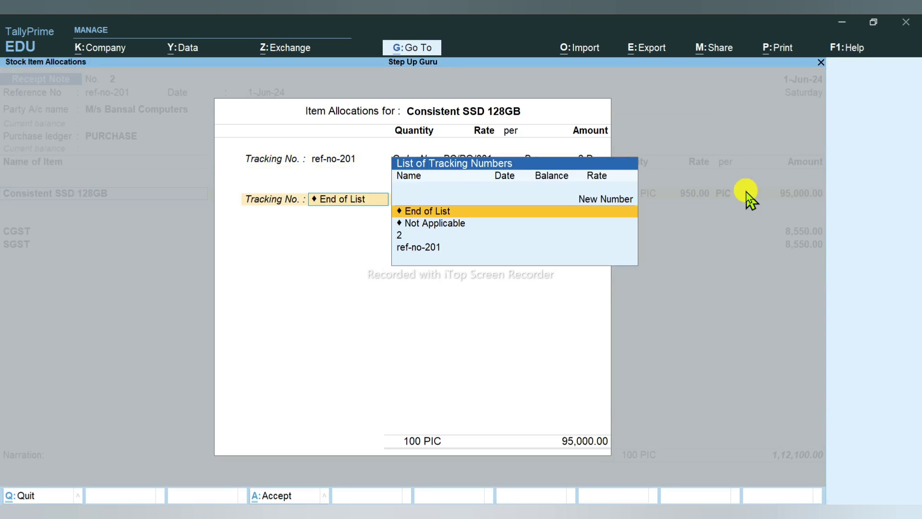
{"action": "key", "text": "Return"}
{"action": "key", "text": "Return"}
{"action": "key", "text": "Return"}
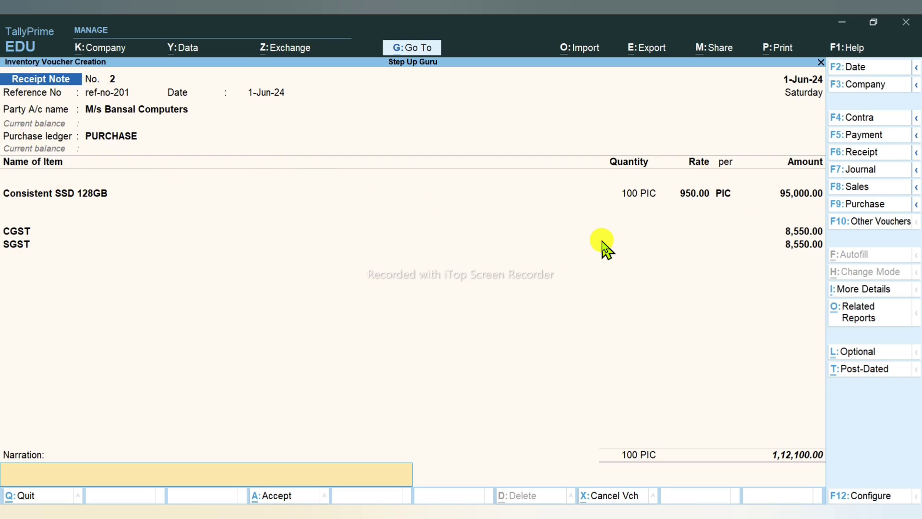
Step: Save the receipt note and check Stock Summary shows 100 PIC Consistent SSD 128GB worth 95,000
{"action": "key", "text": "Return"}
{"action": "key", "text": "Return"}
{"action": "key", "text": "Escape"}
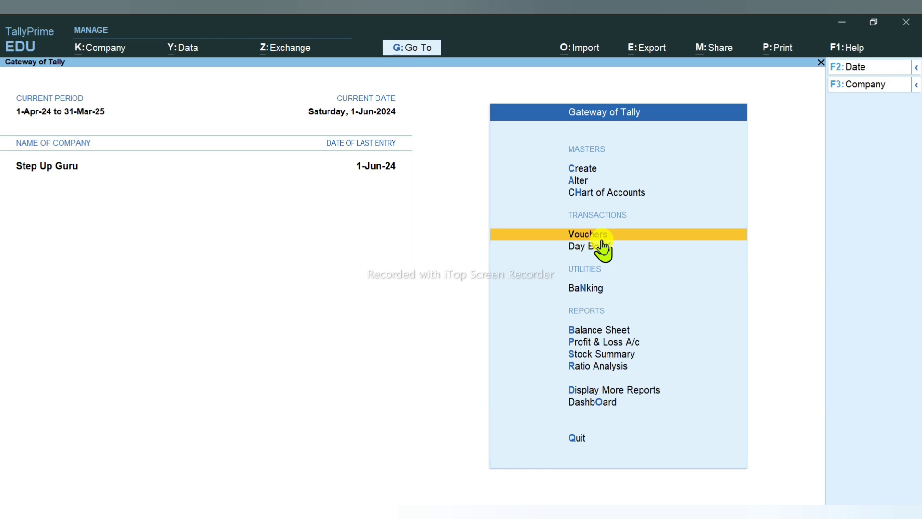
{"action": "key", "text": "Down"}
{"action": "key", "text": "Down"}
{"action": "key", "text": "Down"}
{"action": "key", "text": "Down"}
{"action": "key", "text": "Return"}
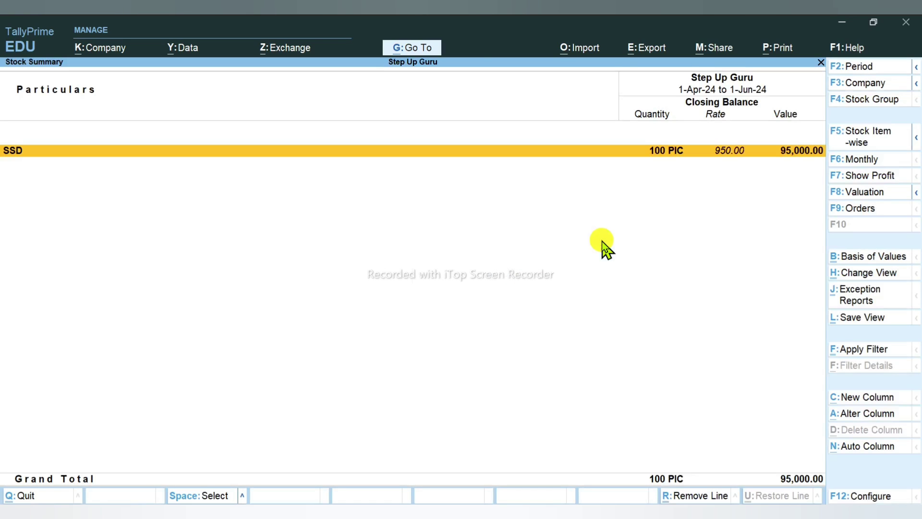
{"action": "key", "text": "Return"}
{"action": "key", "text": "Return"}
{"action": "key", "text": "Return"}
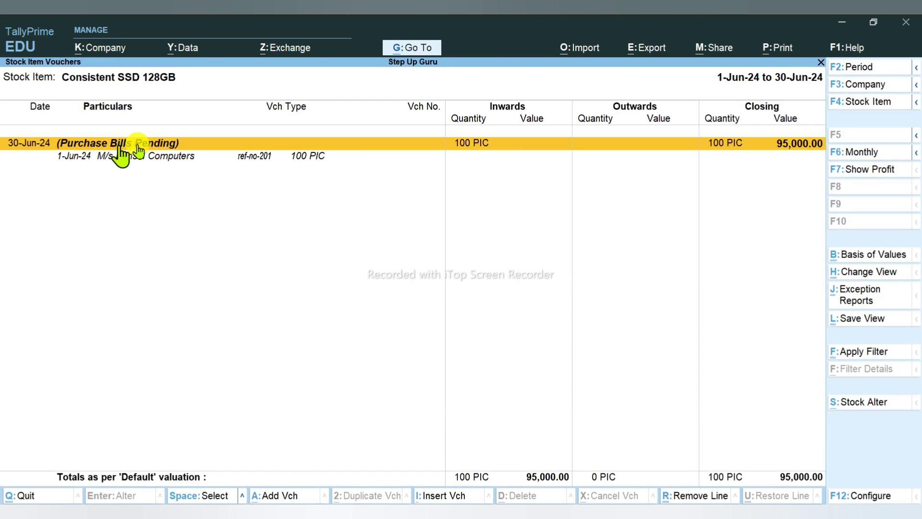
{"action": "key", "text": "Escape"}
{"action": "key", "text": "Escape"}
{"action": "key", "text": "Escape"}
{"action": "key", "text": "Escape"}
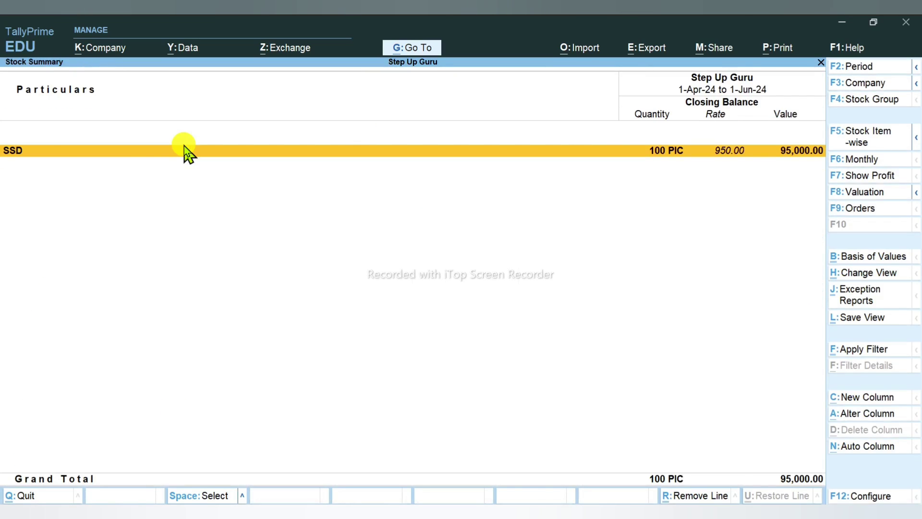
{"action": "key", "text": "Down"}
Step: Confirm the receipt appears under Sundry Creditors' Purchase Bills Pending in the Balance Sheet
{"action": "key", "text": "Up"}
{"action": "key", "text": "Up"}
{"action": "key", "text": "Up"}
{"action": "key", "text": "Return"}
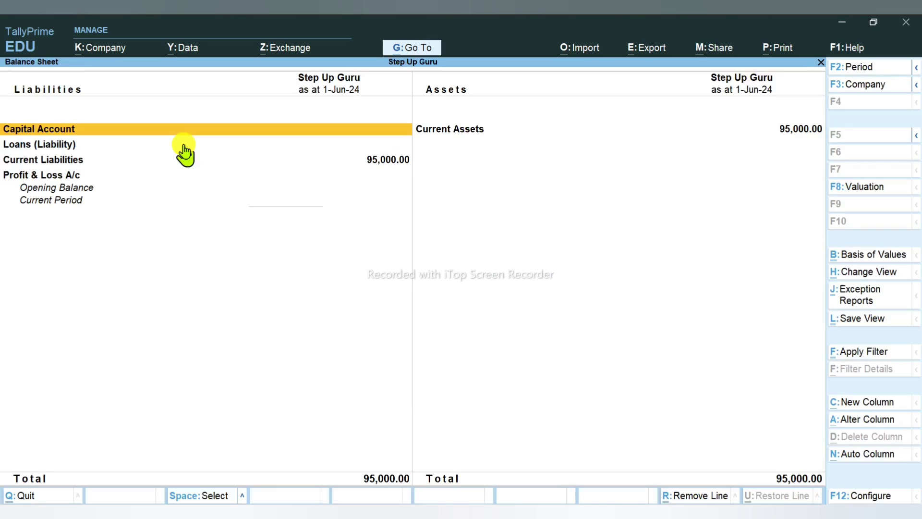
{"action": "key", "text": "Down"}
{"action": "key", "text": "Down"}
{"action": "key", "text": "Down"}
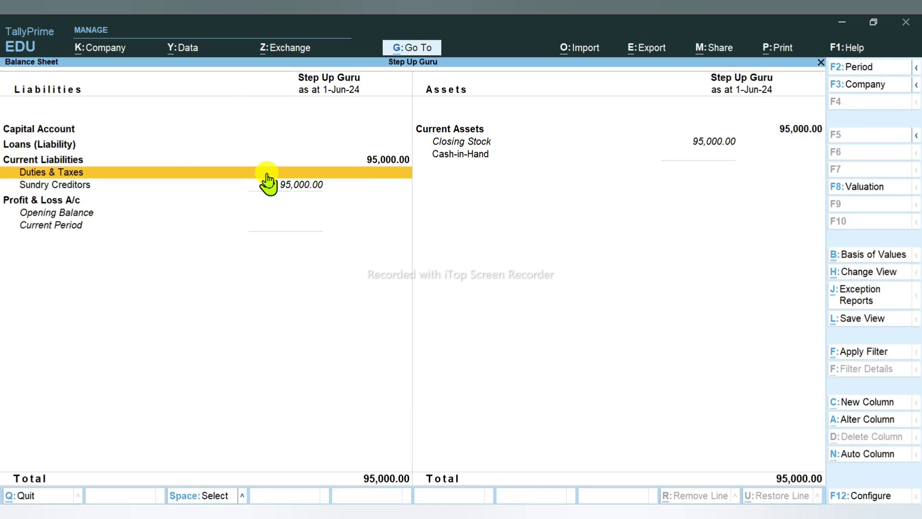
{"action": "key", "text": "Down"}
{"action": "key", "text": "Return"}
{"action": "key", "text": "Return"}
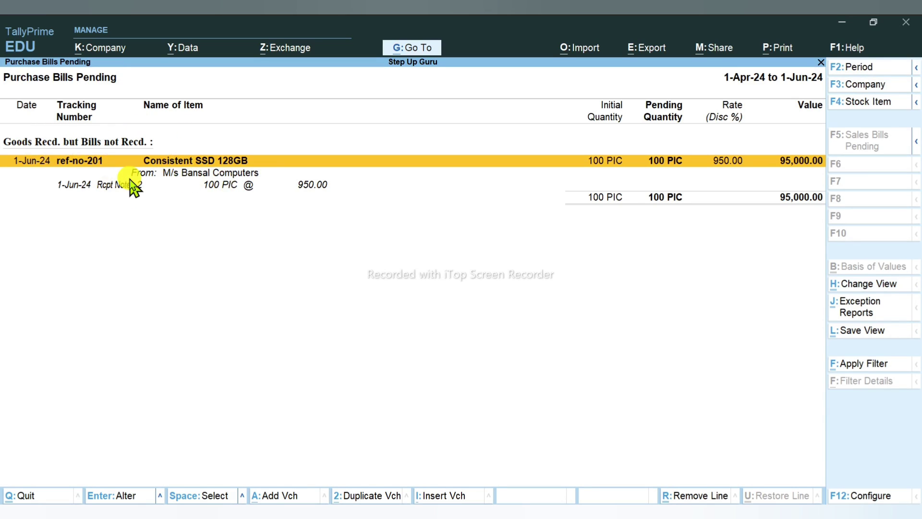
{"action": "key", "text": "Escape"}
{"action": "key", "text": "Escape"}
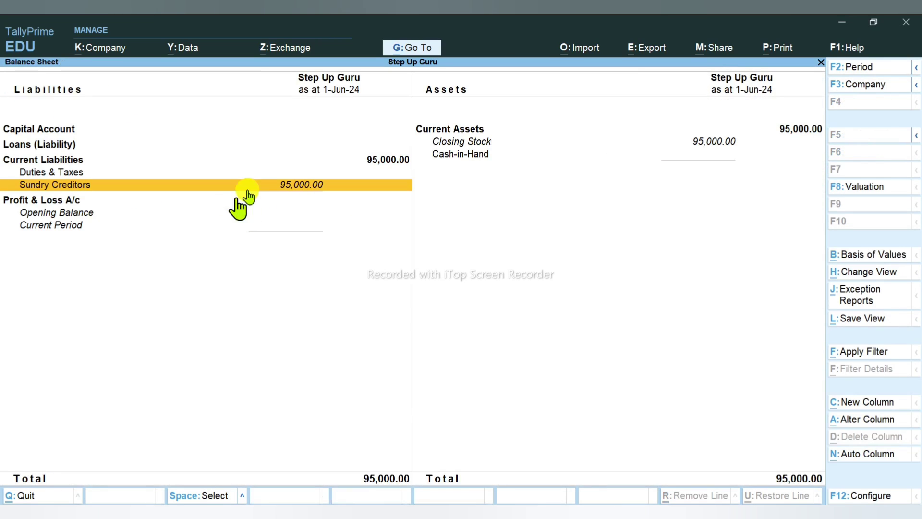
{"action": "key", "text": "Escape"}
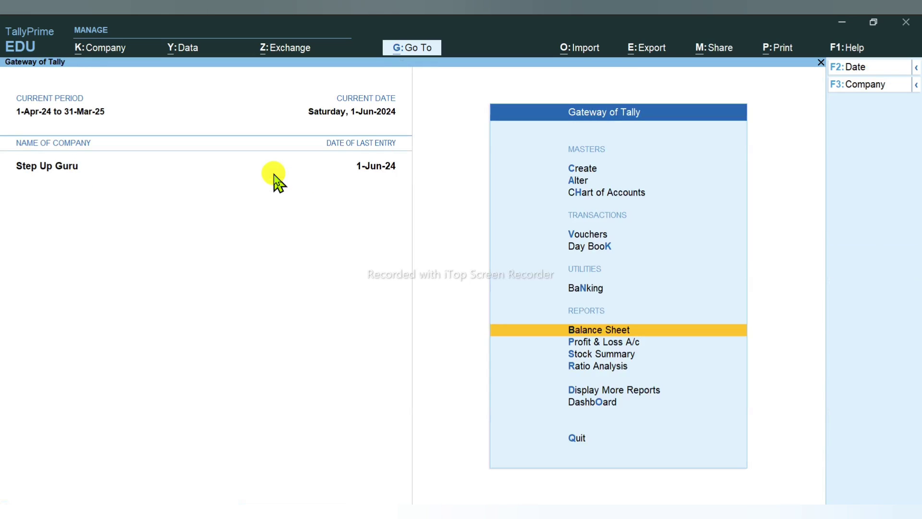
Step: Review the SSD's Stock Summary entries with receipt note detail, then return to the Gateway
{"action": "key", "text": "Down"}
{"action": "key", "text": "Down"}
{"action": "key", "text": "Return"}
{"action": "key", "text": "Down"}
{"action": "key", "text": "Return"}
{"action": "key", "text": "Return"}
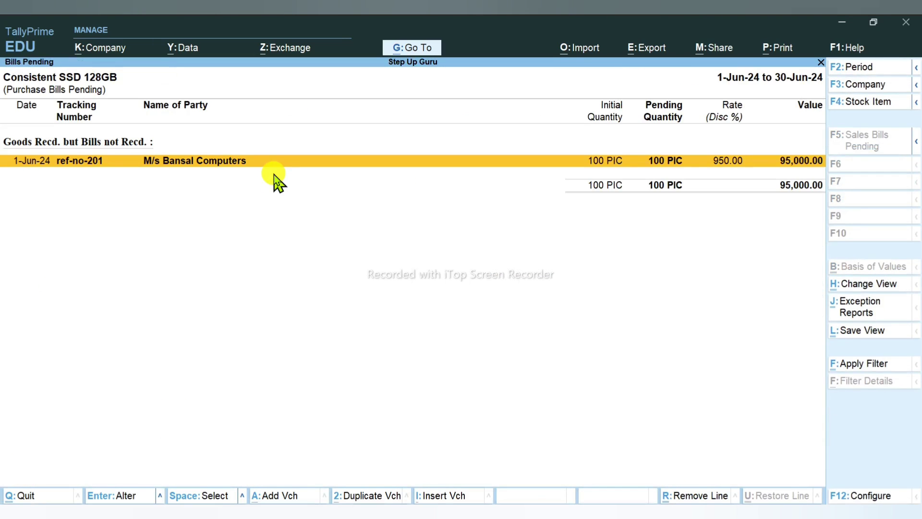
{"action": "key", "text": "alt+F5"}
{"action": "key", "text": "Escape"}
{"action": "key", "text": "Escape"}
{"action": "key", "text": "Escape"}
{"action": "key", "text": "Escape"}
{"action": "key", "text": "Escape"}
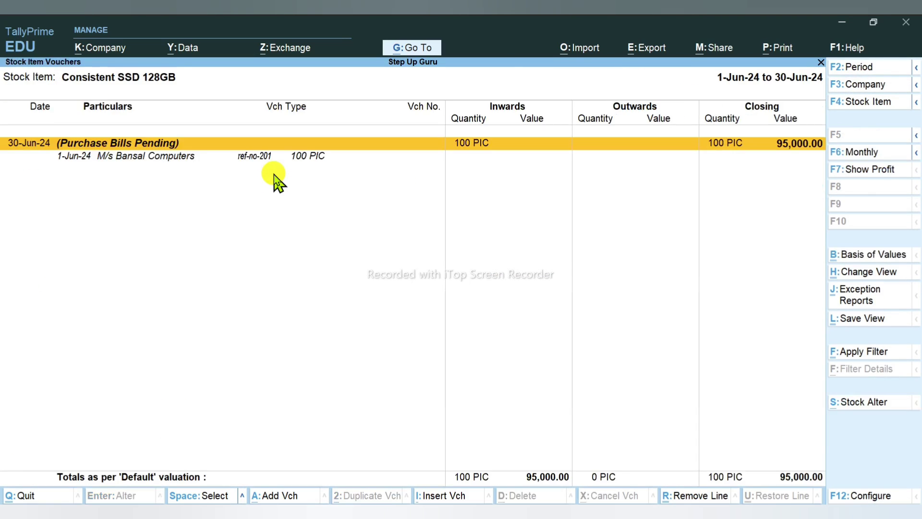
{"action": "key", "text": "Escape"}
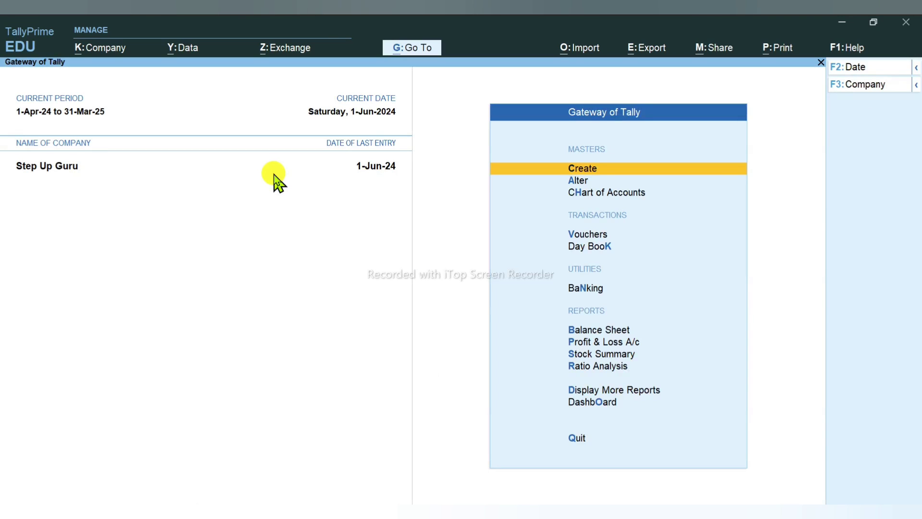
Step: Switch to the Purchase Order Process PDF in Edge at the Rejection Out step
{"action": "key", "text": "alt+Tab"}
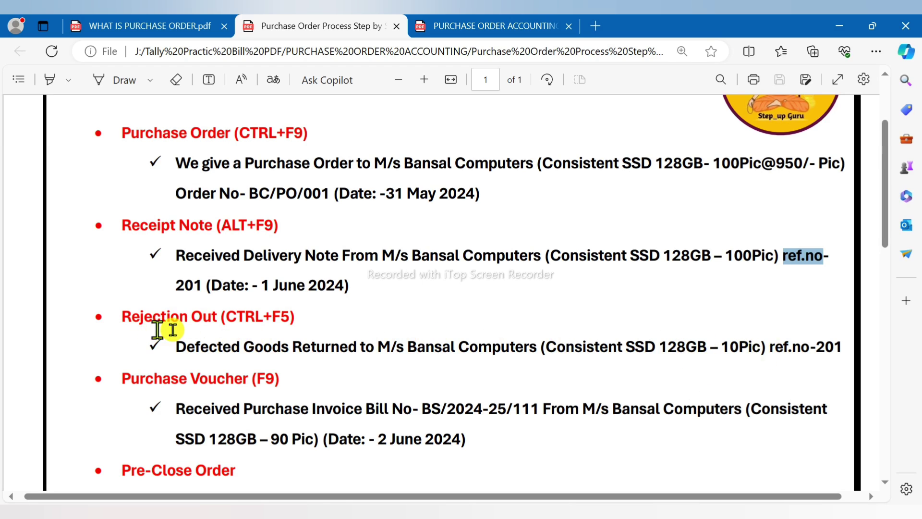
Step: Start a Rejections Out voucher for M/s Bansal Computers with Consistent SSD 128GB under ref-no-201
{"action": "key", "text": "alt+Tab"}
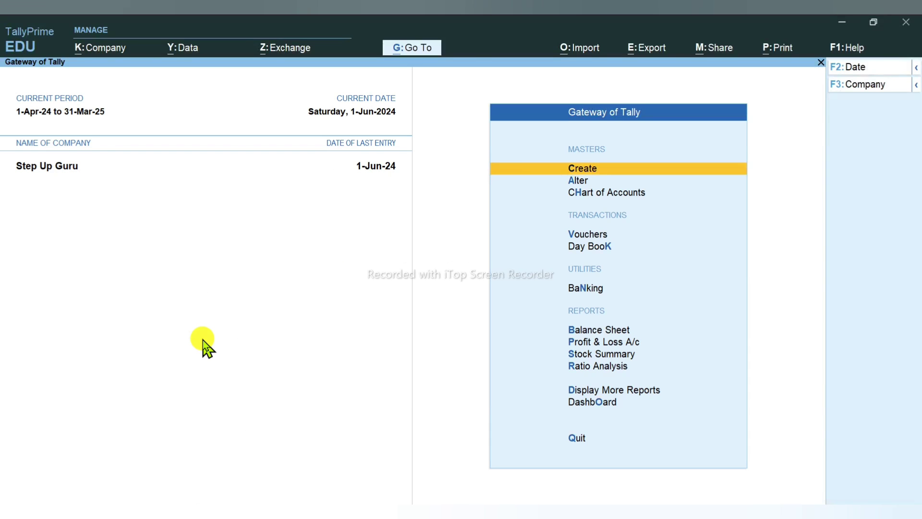
{"action": "key", "text": "alt+Tab"}
{"action": "key", "text": "alt+Tab"}
{"action": "key", "text": "alt+F9"}
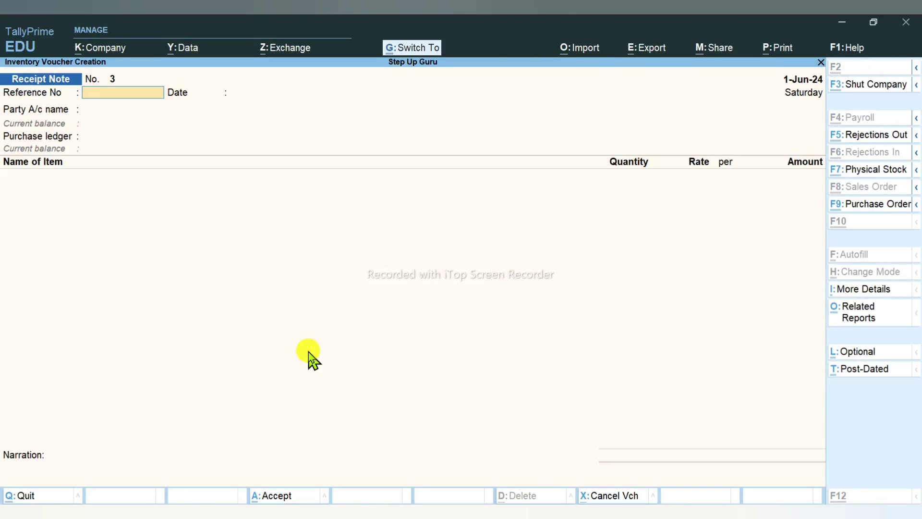
{"action": "key", "text": "ctrl+F5"}
{"action": "key", "text": "alt+Tab"}
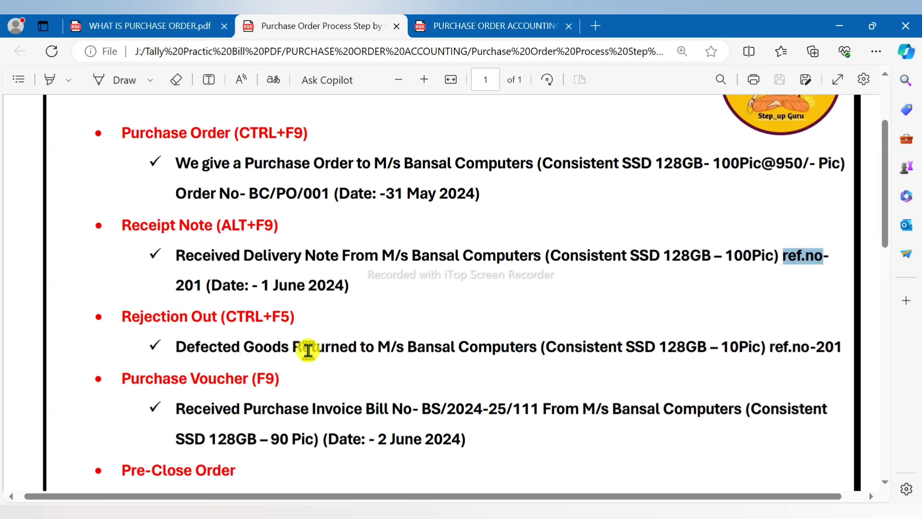
{"action": "key", "text": "alt+Tab"}
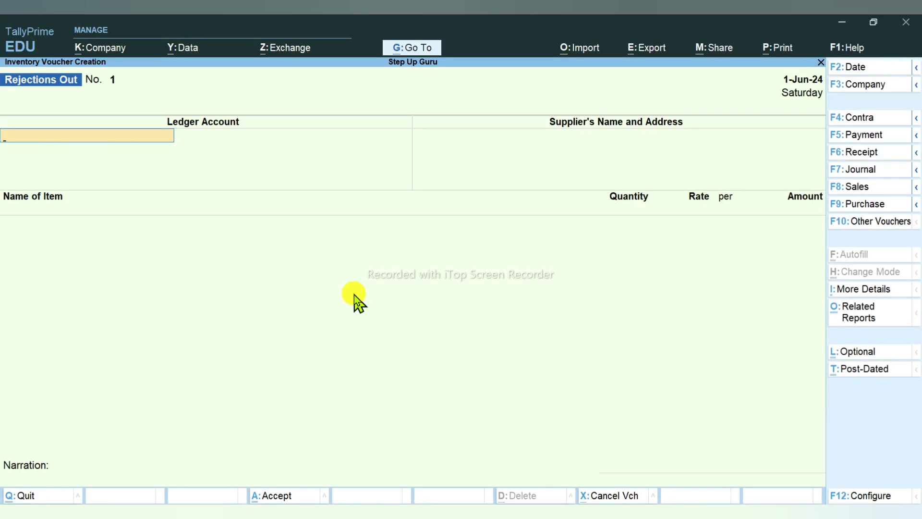
{"action": "type", "text": "B"}
{"action": "key", "text": "Return"}
{"action": "key", "text": "Return"}
{"action": "key", "text": "Return"}
{"action": "key", "text": "Return"}
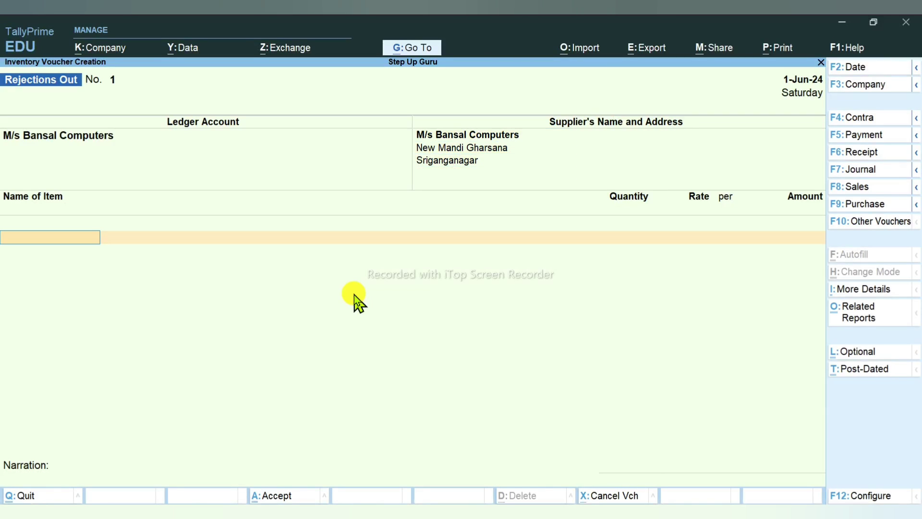
{"action": "type", "text": "Co"}
{"action": "key", "text": "Return"}
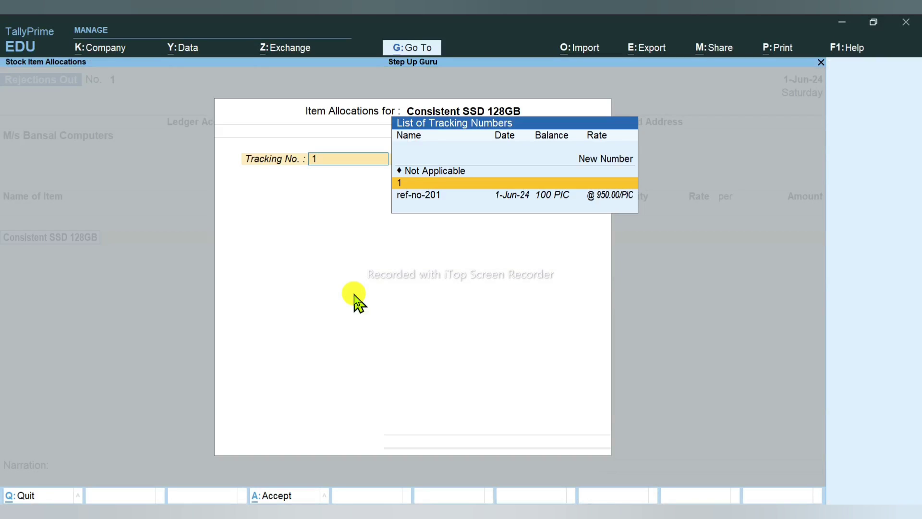
{"action": "key", "text": "Down"}
{"action": "key", "text": "Return"}
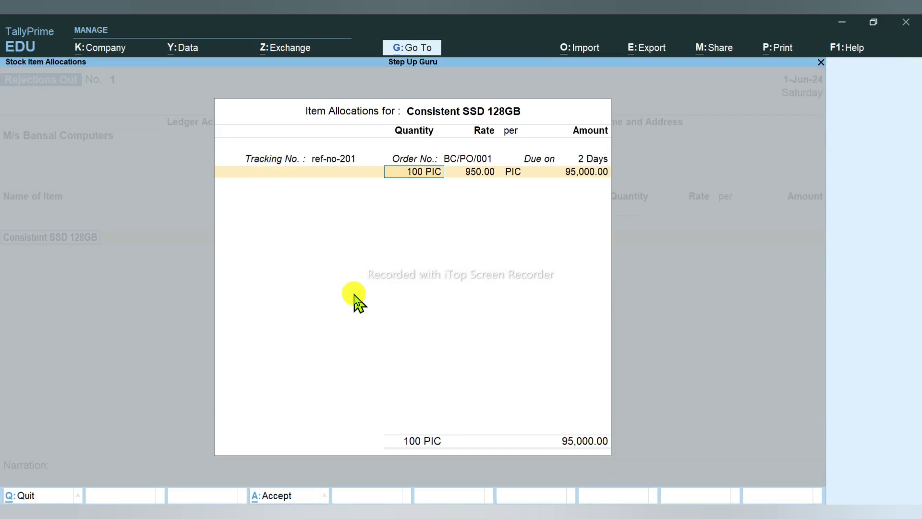
Step: Enter 10 rejected pieces, narrate 'defected goods received', and save the voucher
{"action": "type", "text": "10"}
{"action": "key", "text": "alt+Tab"}
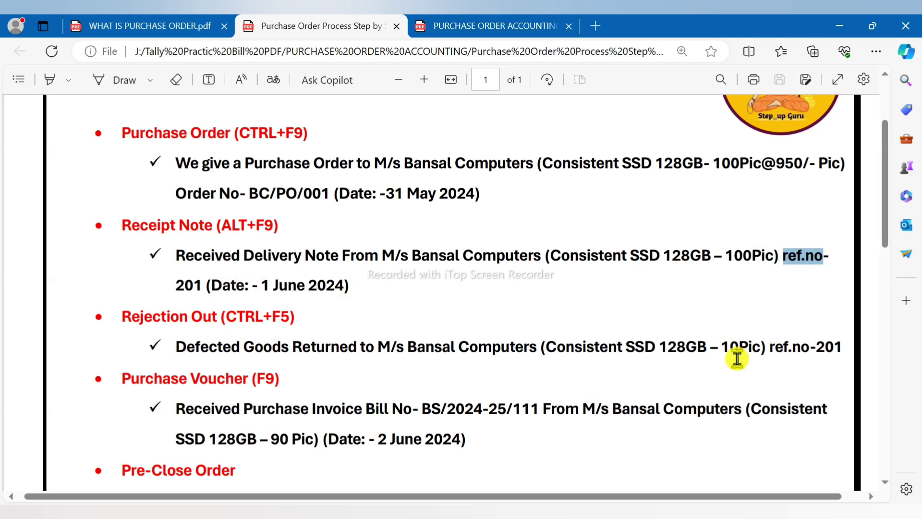
{"action": "key", "text": "alt+Tab"}
{"action": "key", "text": "Return"}
{"action": "key", "text": "Return"}
{"action": "key", "text": "Return"}
{"action": "key", "text": "Return"}
{"action": "key", "text": "Return"}
{"action": "key", "text": "Return"}
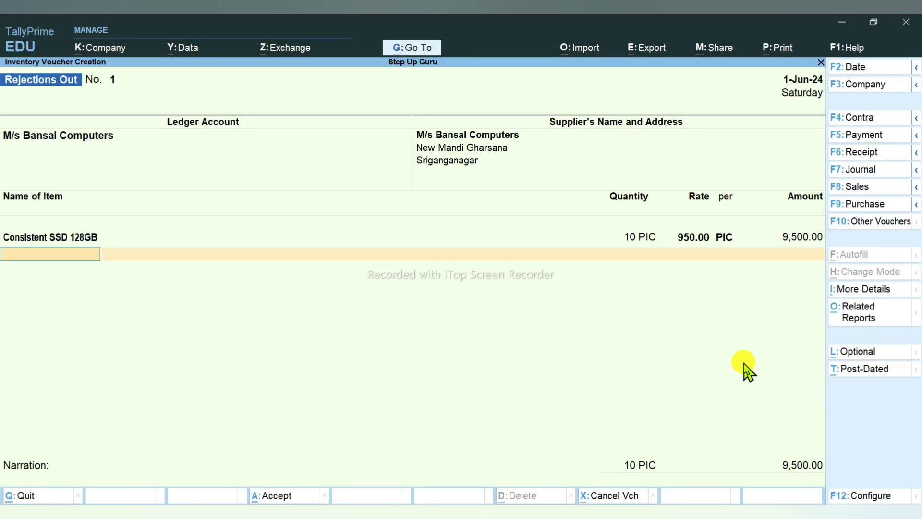
{"action": "key", "text": "Return"}
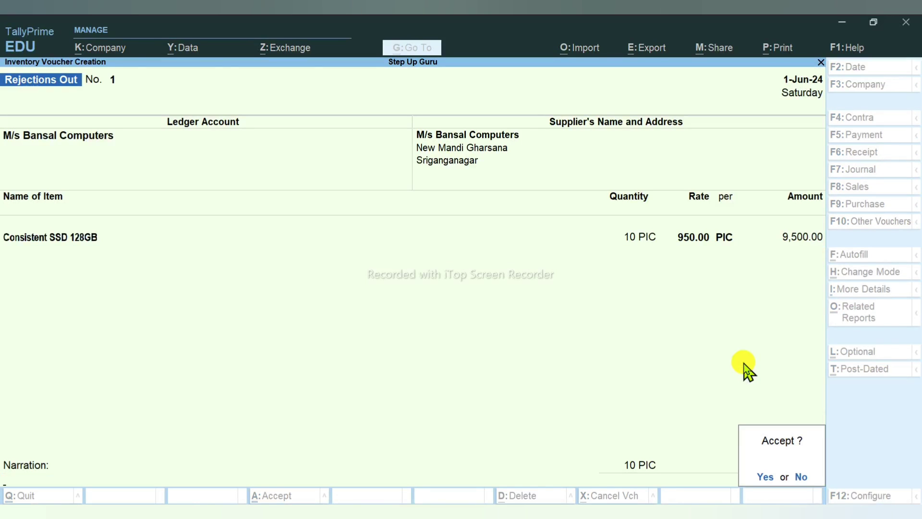
{"action": "key", "text": "Escape"}
{"action": "type", "text": "defe"}
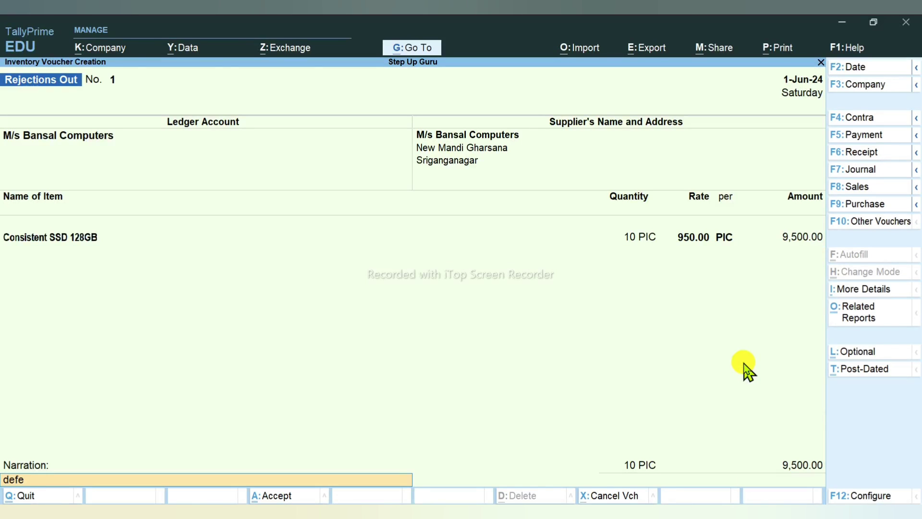
{"action": "type", "text": "cted goods received"}
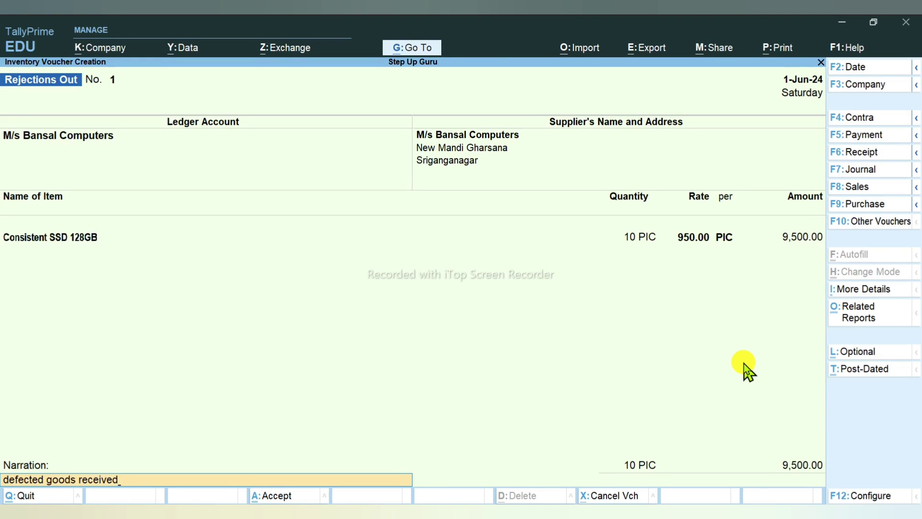
{"action": "key", "text": "Return"}
{"action": "key", "text": "Return"}
Step: Copy the purchase bill number BS/2024-25/111 from the process PDF
{"action": "key", "text": "alt+Tab"}
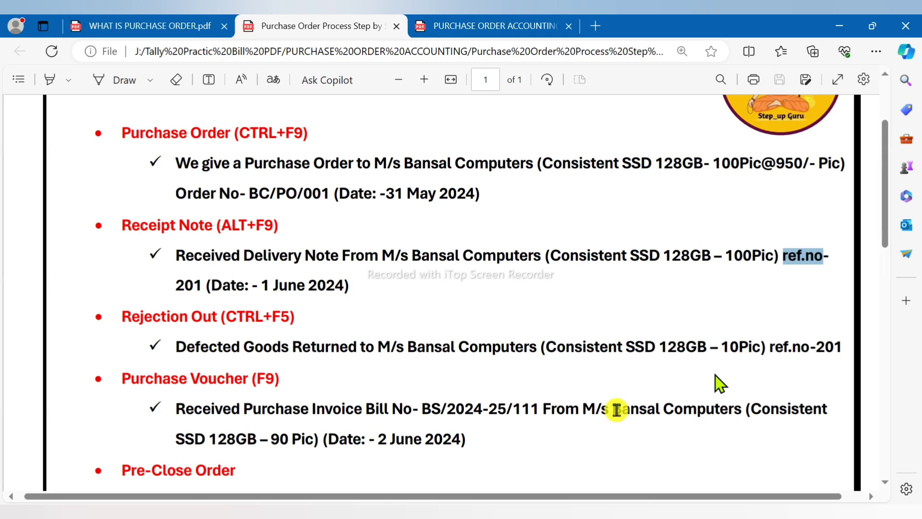
{"action": "scroll", "coordinate": [321, 325], "scroll_direction": "down", "scroll_amount": 3}
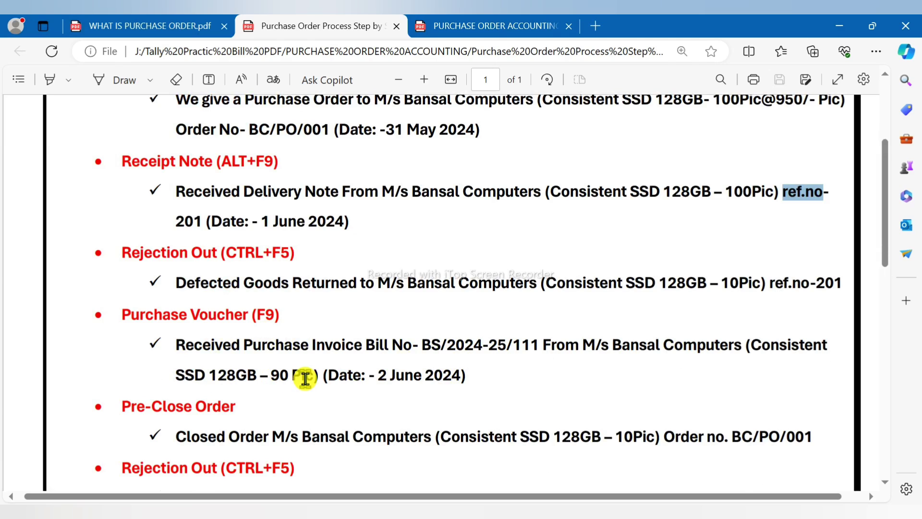
{"action": "left_click_drag", "start_coordinate": [366, 344], "coordinate": [509, 342]}
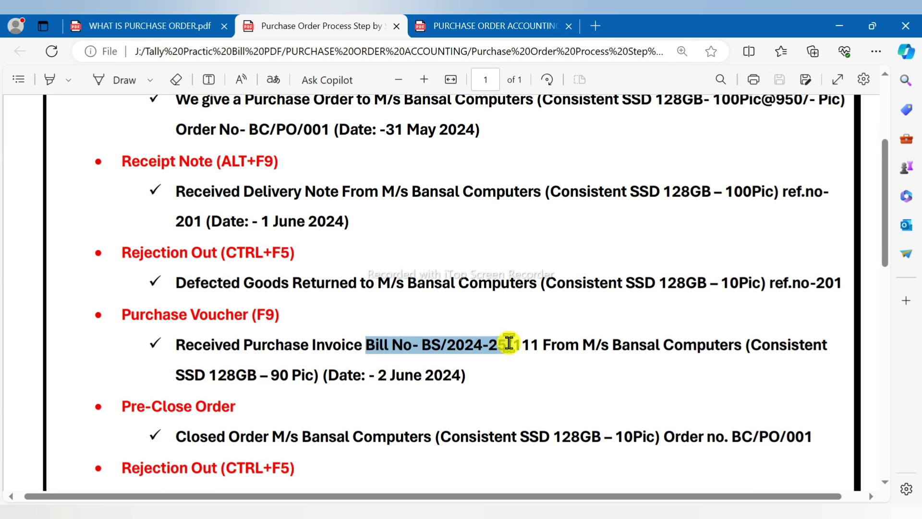
{"action": "left_click_drag", "start_coordinate": [424, 344], "coordinate": [544, 353]}
{"action": "key", "text": "ctrl+c"}
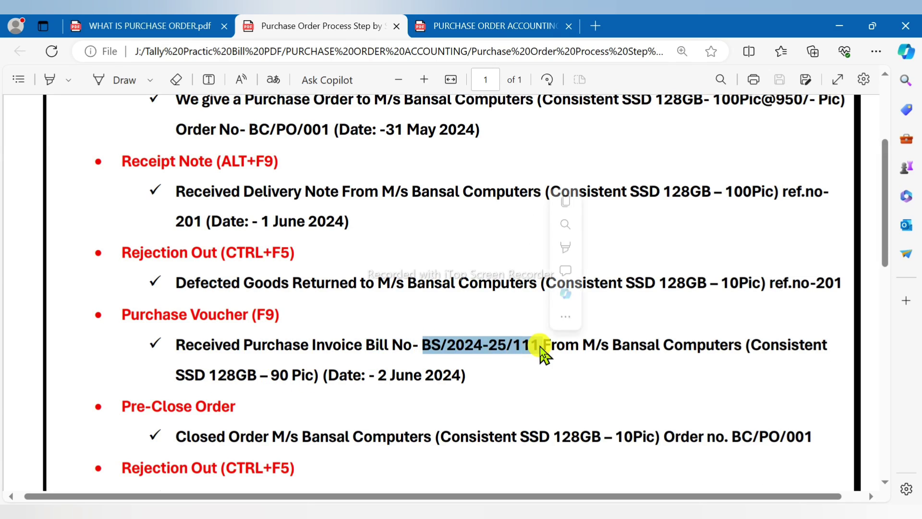
{"action": "key", "text": "alt+Tab"}
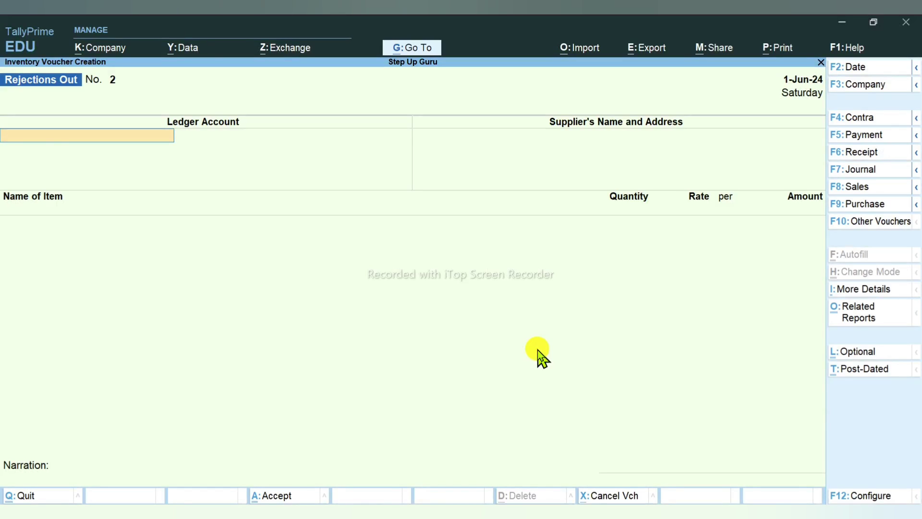
{"action": "key", "text": "F9"}
Step: Date the purchase 2-Jun-24 with invoice BS/2024-25/111, party M/s Bansal Computers, receipt ref-no-201
{"action": "key", "text": "F2"}
{"action": "key", "text": "Return"}
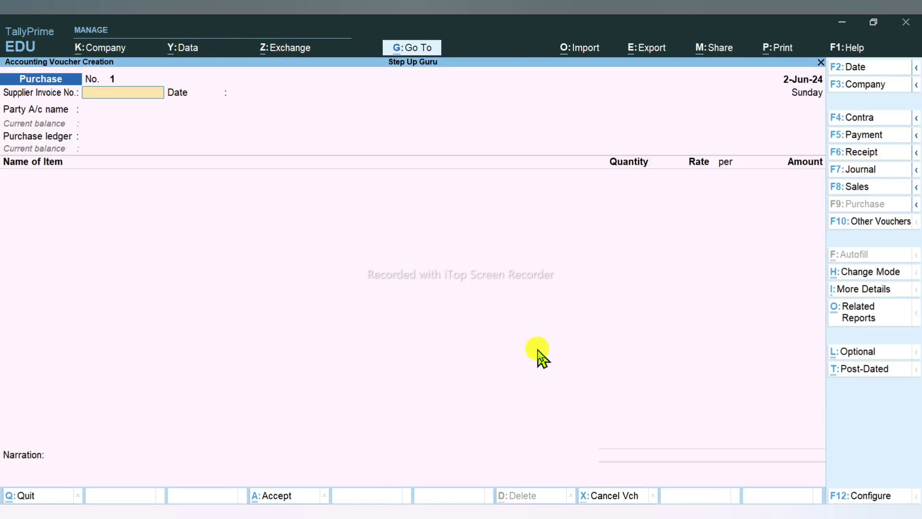
{"action": "key", "text": "ctrl+v"}
{"action": "key", "text": "Return"}
{"action": "key", "text": "Return"}
{"action": "key", "text": "Down"}
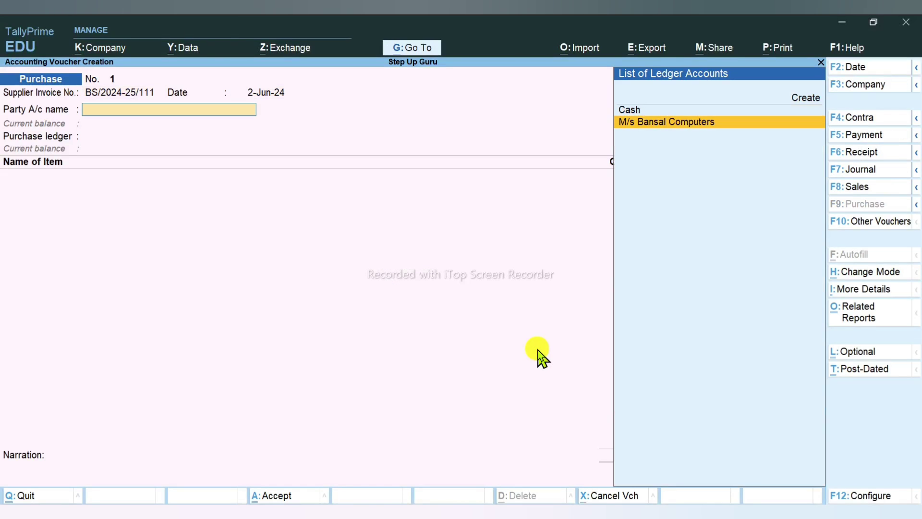
{"action": "key", "text": "Return"}
{"action": "key", "text": "Down"}
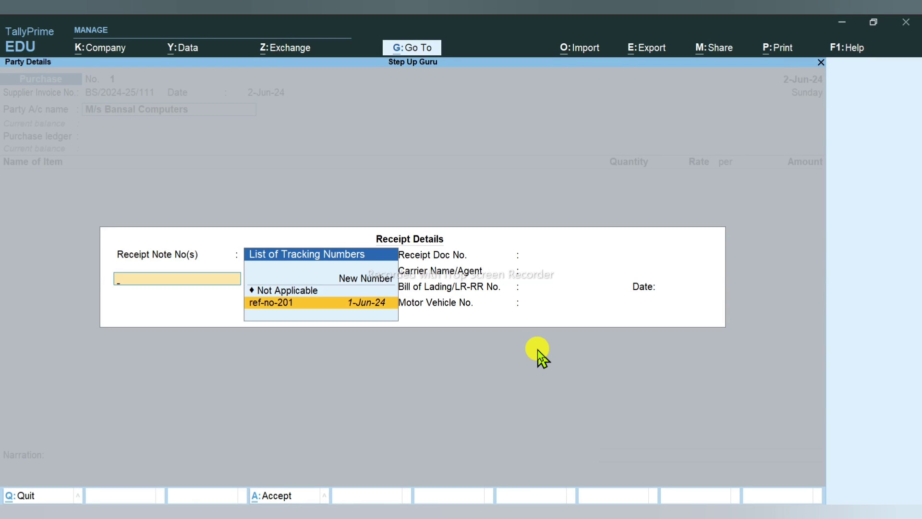
{"action": "key", "text": "Return"}
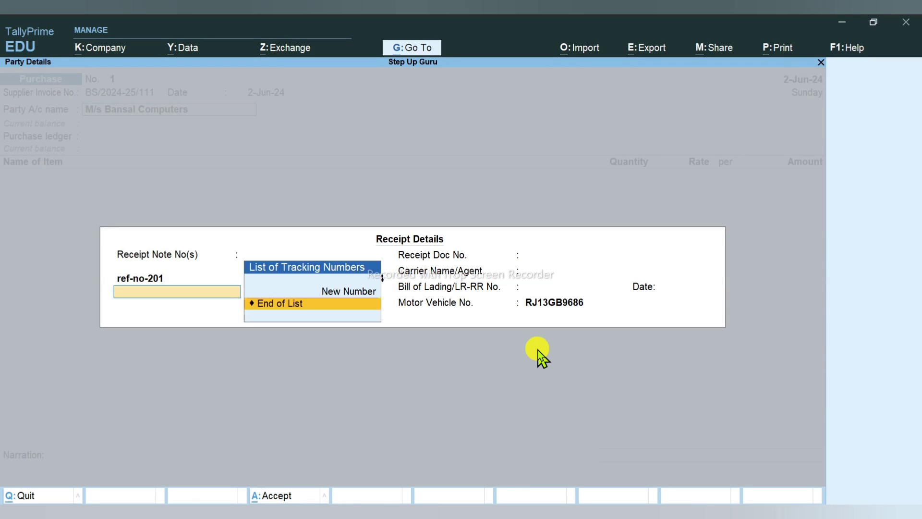
{"action": "key", "text": "Return"}
{"action": "key", "text": "Return"}
Step: Post 90 PIC Consistent SSD 128GB to PURCHASE as a New Ref bill totalling 1,00,890.00 and save
{"action": "key", "text": "Return"}
{"action": "key", "text": "Return"}
{"action": "key", "text": "ctrl+a"}
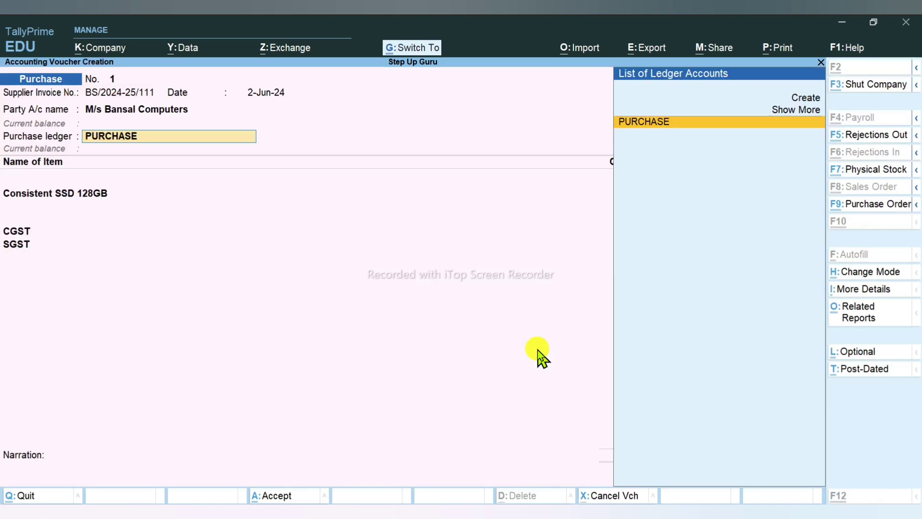
{"action": "key", "text": "Return"}
{"action": "key", "text": "Return"}
{"action": "key", "text": "Return"}
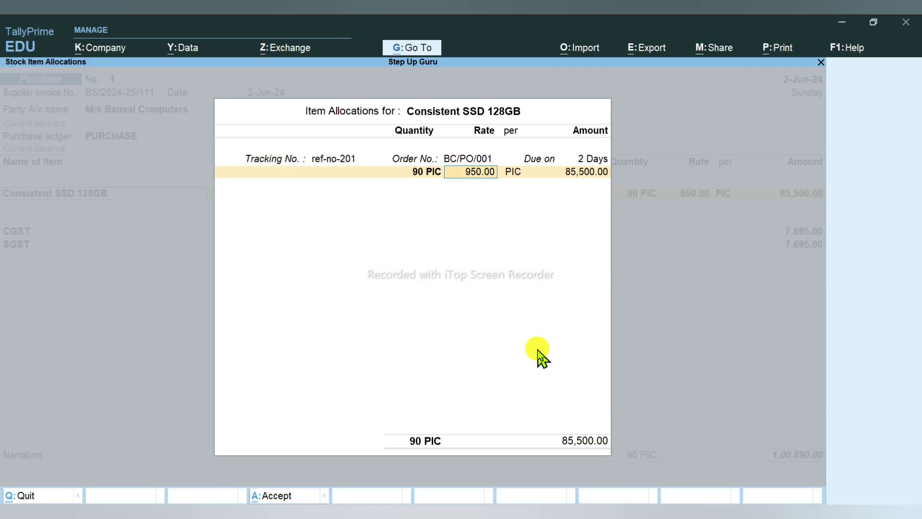
{"action": "key", "text": "Return"}
{"action": "key", "text": "Return"}
{"action": "key", "text": "Return"}
{"action": "key", "text": "Return"}
{"action": "key", "text": "Return"}
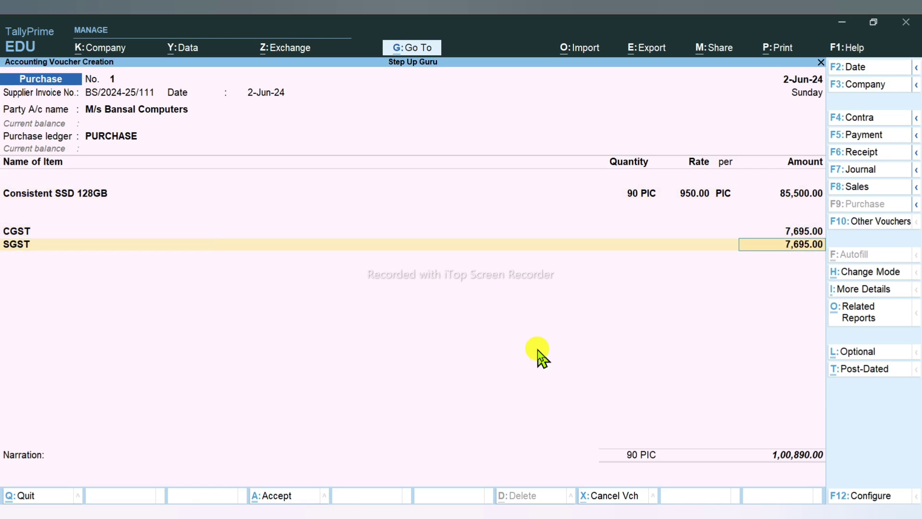
{"action": "key", "text": "Return"}
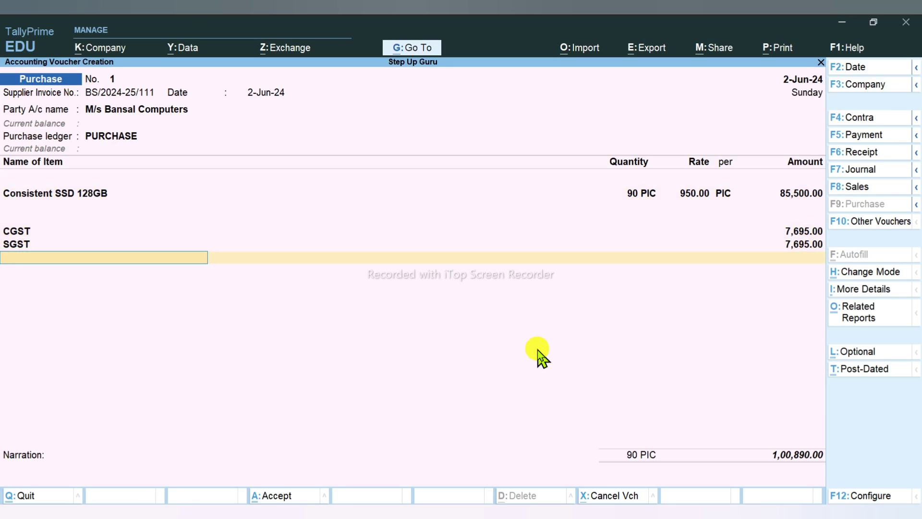
{"action": "key", "text": "Return"}
{"action": "key", "text": "Return"}
{"action": "key", "text": "Return"}
{"action": "key", "text": "Return"}
{"action": "key", "text": "Return"}
{"action": "key", "text": "Return"}
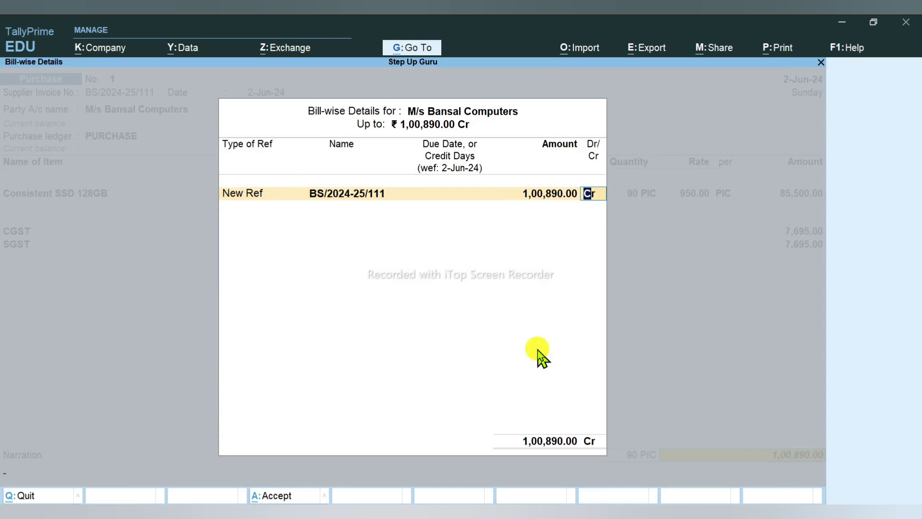
{"action": "key", "text": "Return"}
{"action": "key", "text": "Return"}
{"action": "key", "text": "Return"}
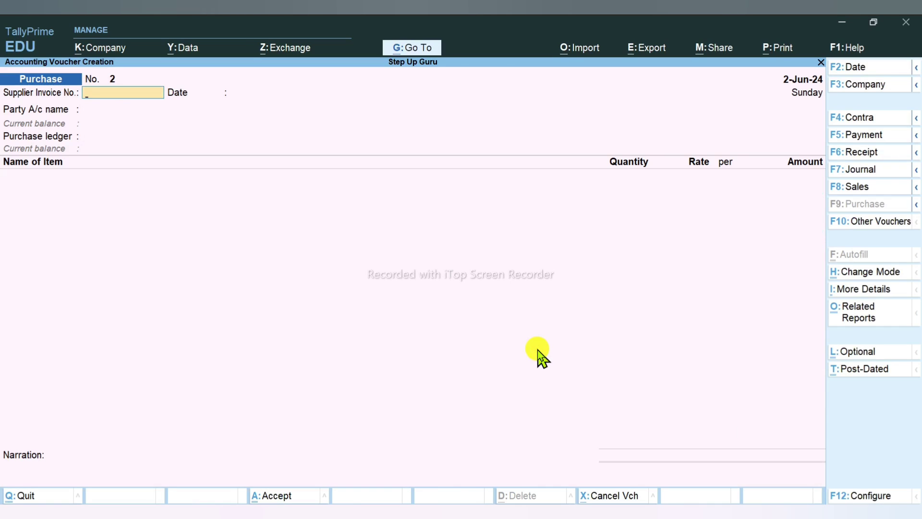
{"action": "key", "text": "Escape"}
{"action": "key", "text": "Down"}
{"action": "key", "text": "Down"}
{"action": "key", "text": "Down"}
{"action": "key", "text": "Down"}
{"action": "key", "text": "Down"}
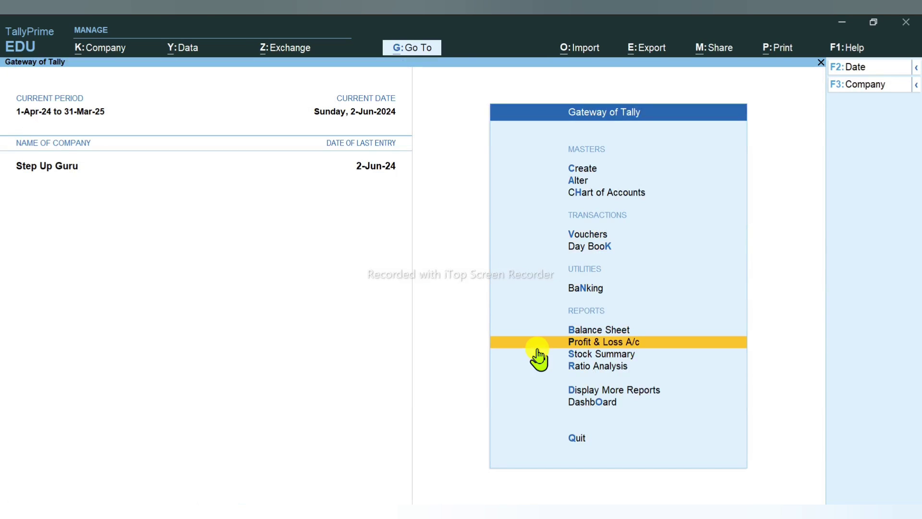
{"action": "key", "text": "Return"}
{"action": "key", "text": "Return"}
{"action": "key", "text": "Return"}
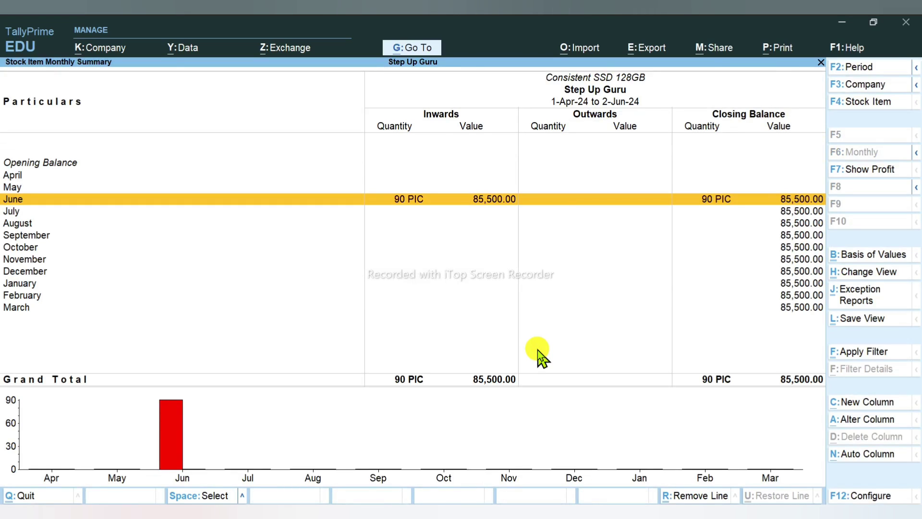
{"action": "key", "text": "Return"}
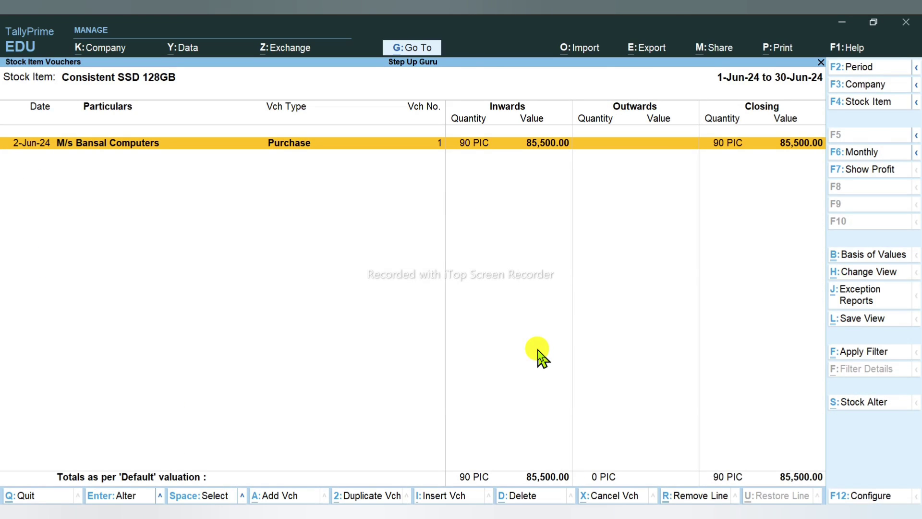
{"action": "key", "text": "Return"}
{"action": "key", "text": "Escape"}
{"action": "key", "text": "Escape"}
{"action": "key", "text": "Escape"}
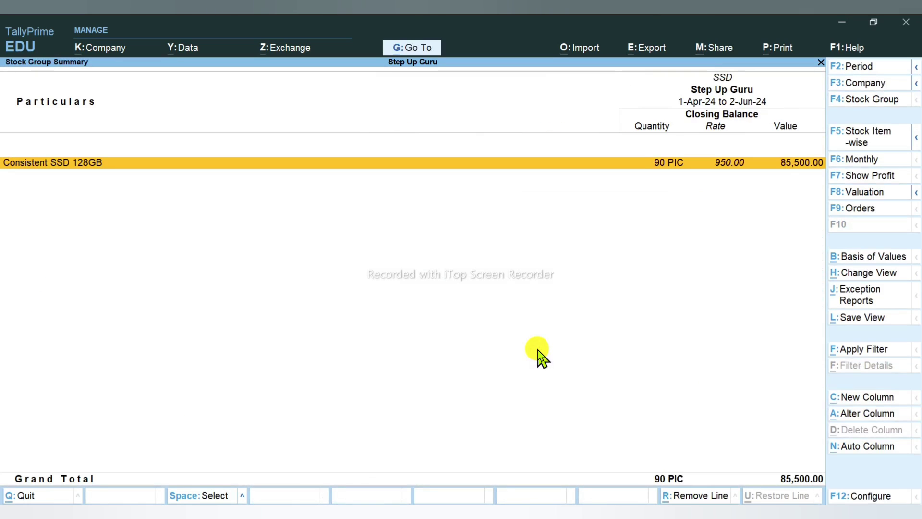
{"action": "key", "text": "Escape"}
{"action": "key", "text": "Escape"}
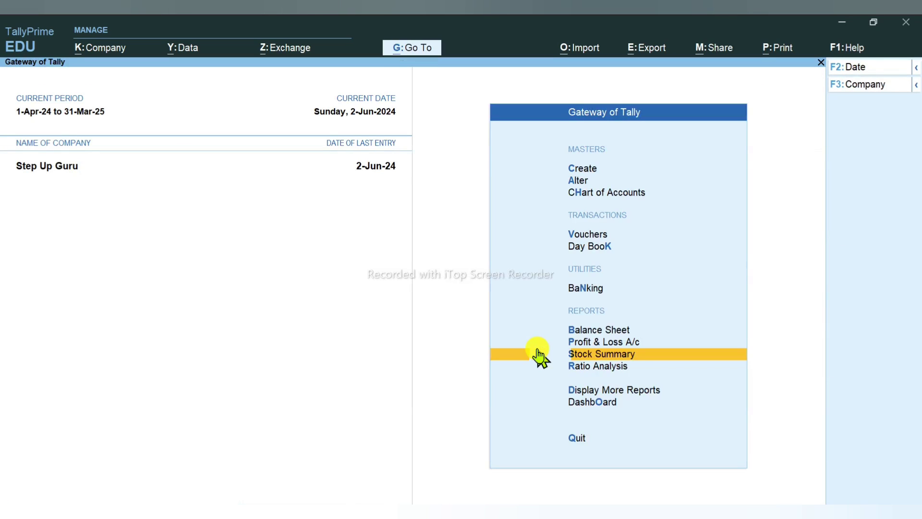
{"action": "key", "text": "Up"}
{"action": "key", "text": "Up"}
{"action": "key", "text": "Return"}
{"action": "key", "text": "Down"}
{"action": "key", "text": "Down"}
{"action": "key", "text": "Down"}
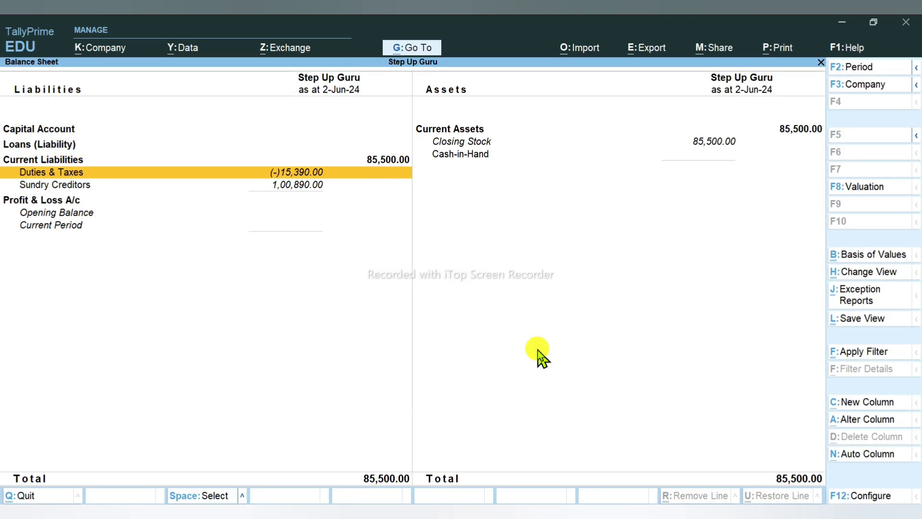
{"action": "key", "text": "Down"}
{"action": "key", "text": "Return"}
{"action": "key", "text": "Return"}
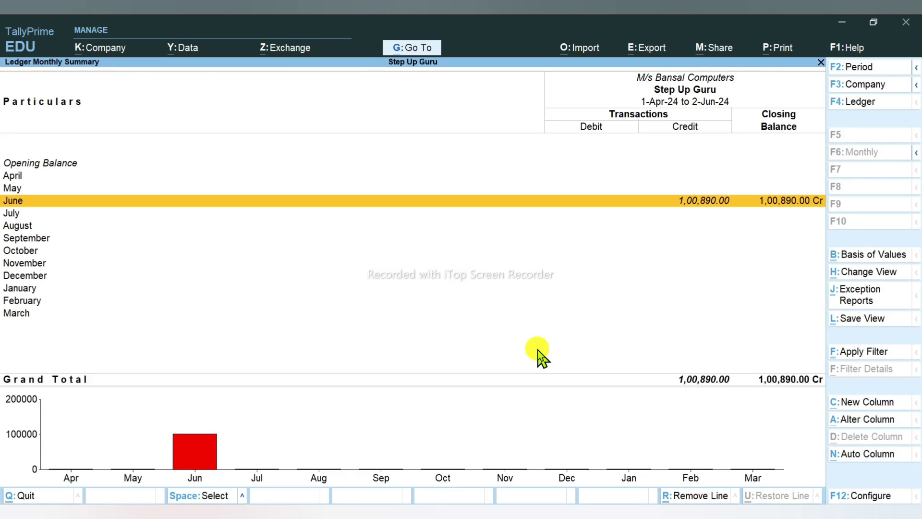
{"action": "key", "text": "Return"}
{"action": "key", "text": "Return"}
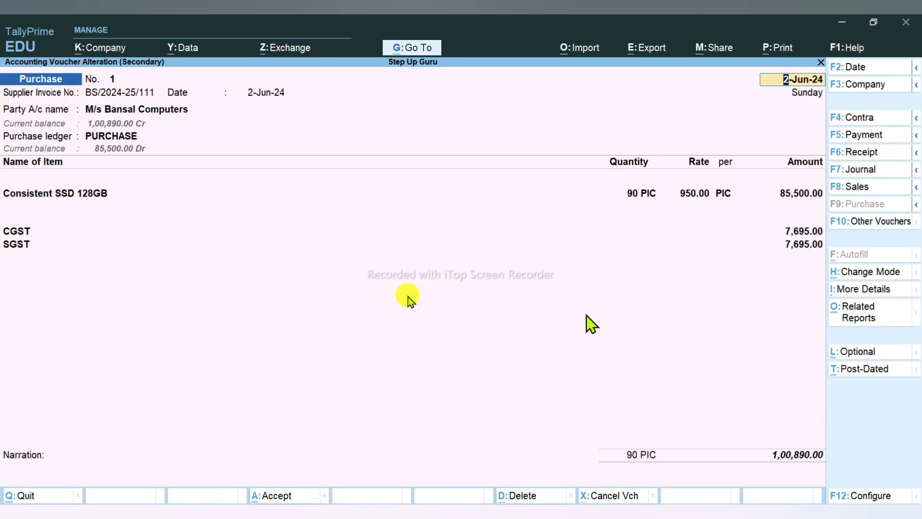
{"action": "key", "text": "Escape"}
{"action": "key", "text": "Escape"}
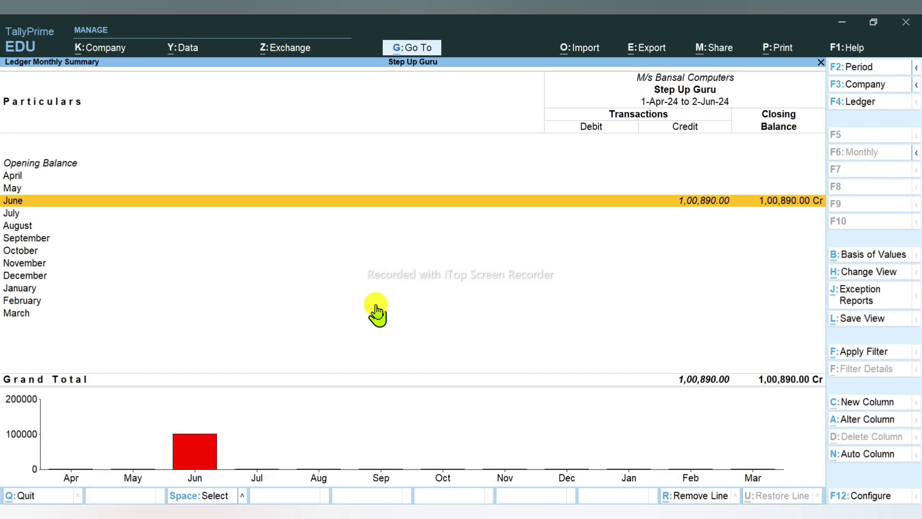
{"action": "key", "text": "Escape"}
{"action": "key", "text": "Escape"}
{"action": "key", "text": "Escape"}
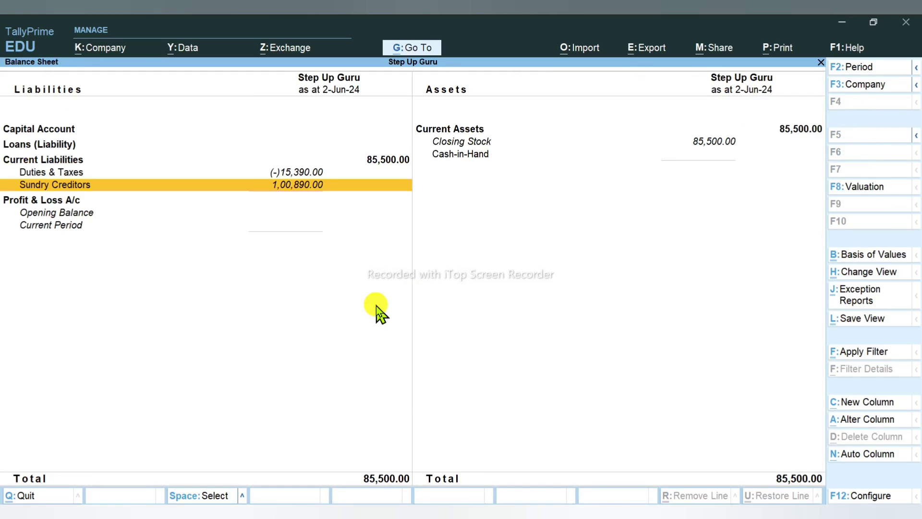
Step: Show Purchase Order Outstandings for all orders, with BC/PO/001's 10 PIC balance and voucher history
{"action": "key", "text": "Down"}
{"action": "key", "text": "Down"}
{"action": "key", "text": "Down"}
{"action": "key", "text": "Down"}
{"action": "key", "text": "Down"}
{"action": "key", "text": "Down"}
{"action": "key", "text": "Down"}
{"action": "key", "text": "Down"}
{"action": "key", "text": "Down"}
{"action": "key", "text": "Down"}
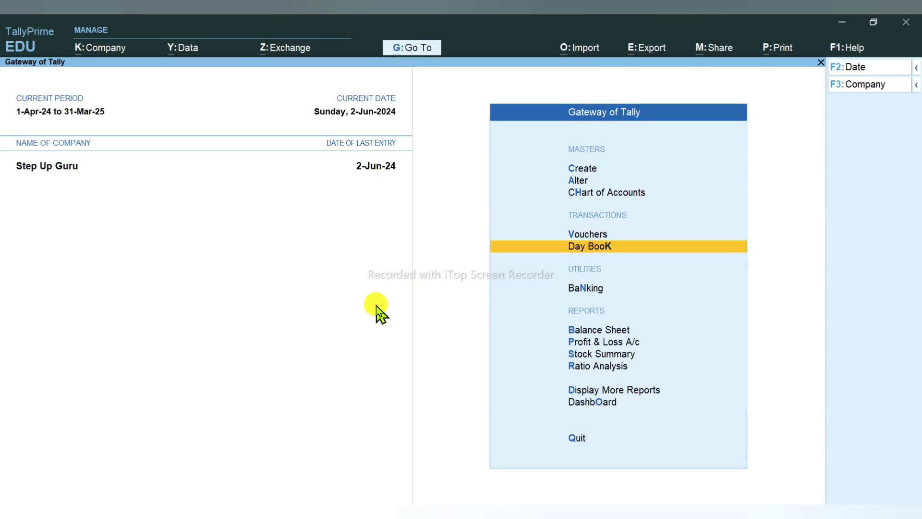
{"action": "key", "text": "Return"}
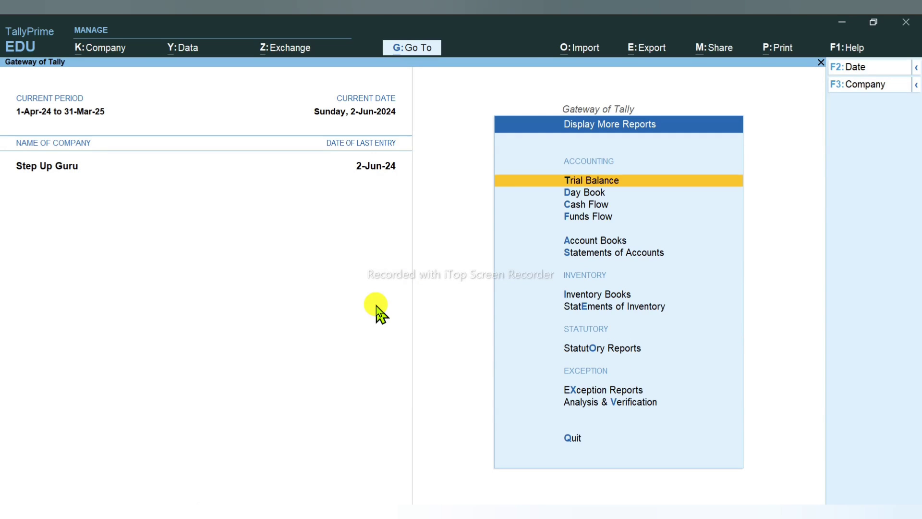
{"action": "key", "text": "Down"}
{"action": "key", "text": "Down"}
{"action": "key", "text": "Down"}
{"action": "key", "text": "Down"}
{"action": "key", "text": "Down"}
{"action": "key", "text": "Down"}
{"action": "key", "text": "Down"}
{"action": "key", "text": "Down"}
{"action": "key", "text": "Up"}
{"action": "key", "text": "Return"}
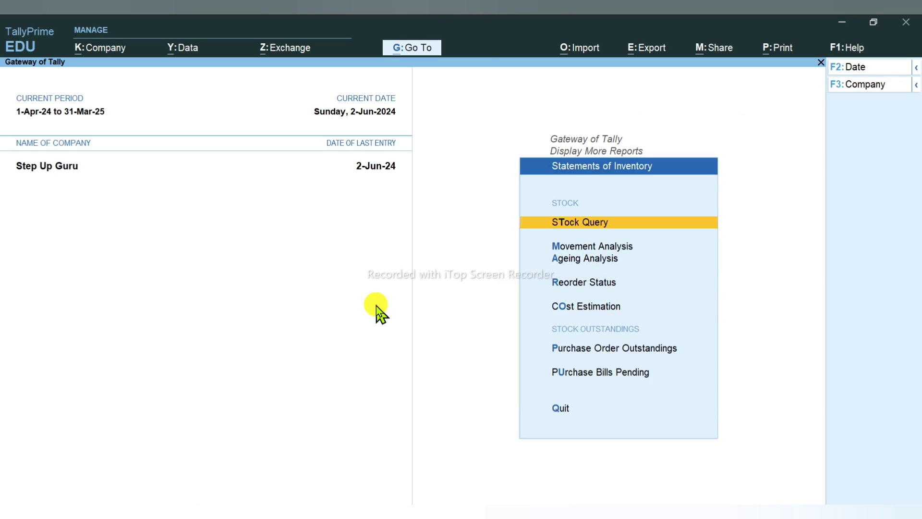
{"action": "key", "text": "Down"}
{"action": "key", "text": "Down"}
{"action": "key", "text": "Down"}
{"action": "key", "text": "Down"}
{"action": "key", "text": "Down"}
{"action": "key", "text": "Down"}
{"action": "key", "text": "Up"}
{"action": "key", "text": "Return"}
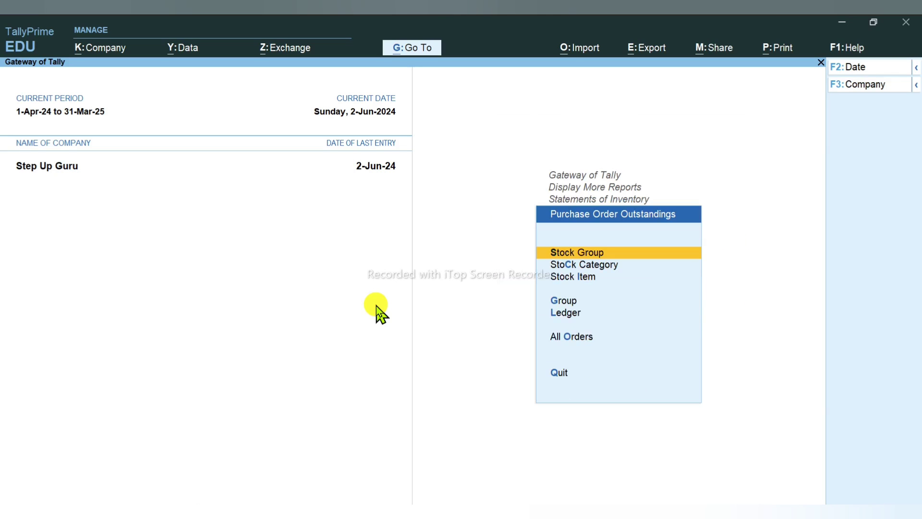
{"action": "key", "text": "Down"}
{"action": "key", "text": "Down"}
{"action": "key", "text": "Down"}
{"action": "key", "text": "Down"}
{"action": "key", "text": "Down"}
{"action": "key", "text": "Return"}
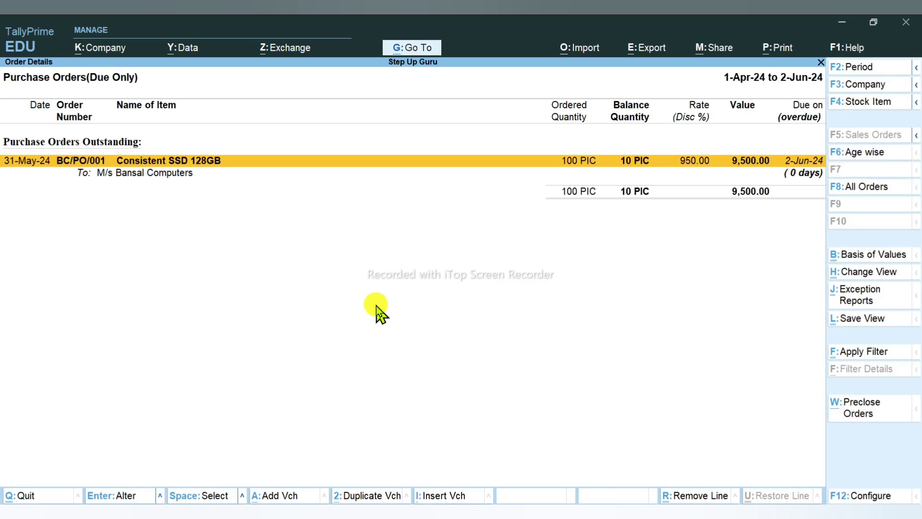
{"action": "key", "text": "alt+f5"}
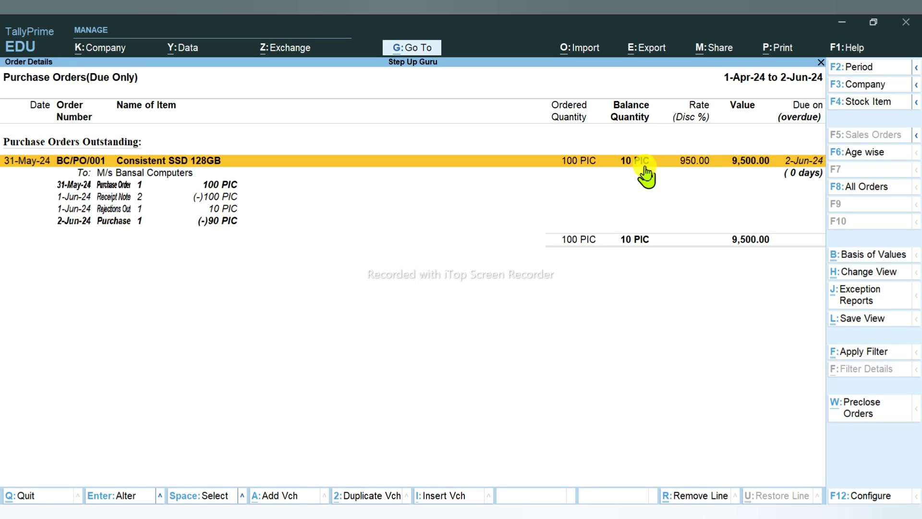
Step: Confirm no purchase bills are pending, then switch to the process notes PDF
{"action": "key", "text": "Escape"}
{"action": "key", "text": "Escape"}
{"action": "key", "text": "Down"}
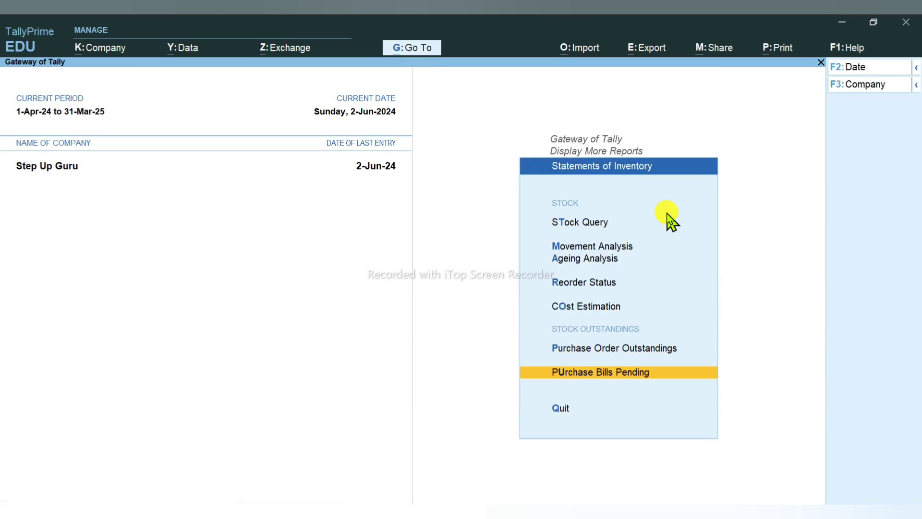
{"action": "key", "text": "Return"}
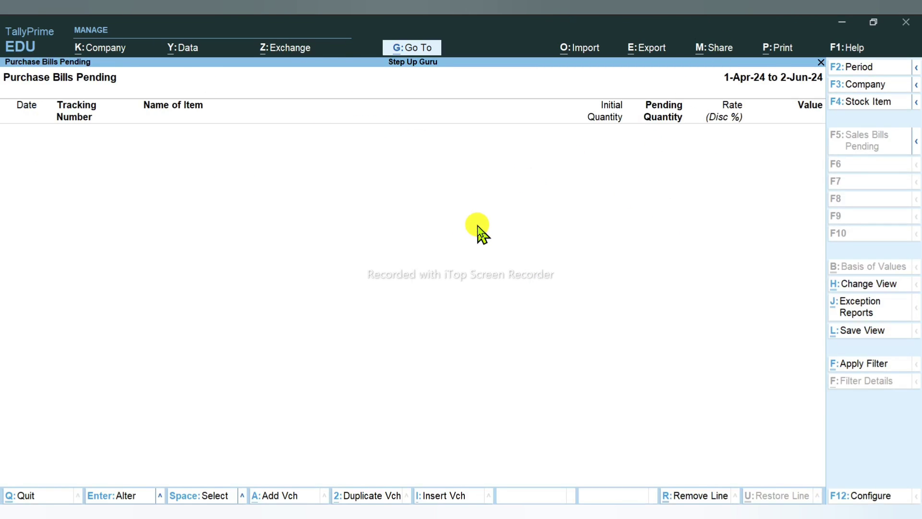
{"action": "key", "text": "Escape"}
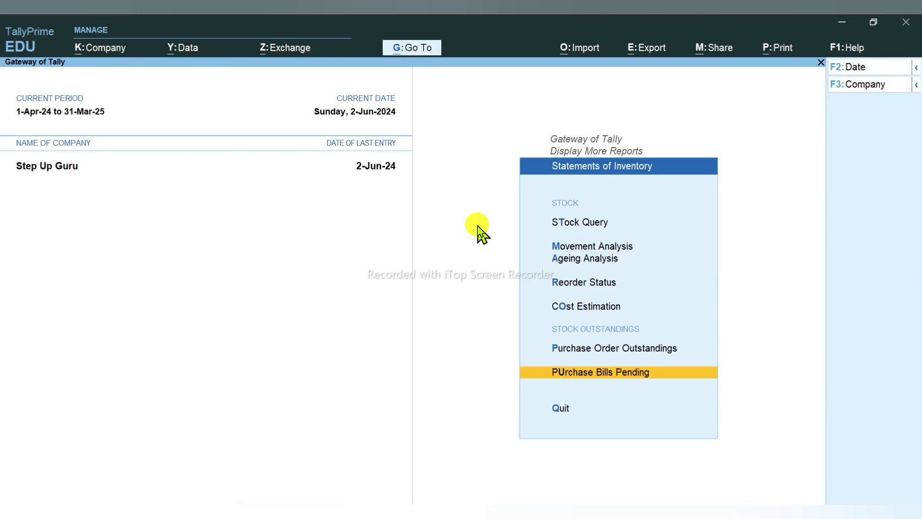
{"action": "key", "text": "alt+Tab"}
Step: Scroll the PDF to the Pre-Close Order step and return to TallyPrime
{"action": "scroll", "coordinate": [370, 323], "scroll_direction": "down", "scroll_amount": 3}
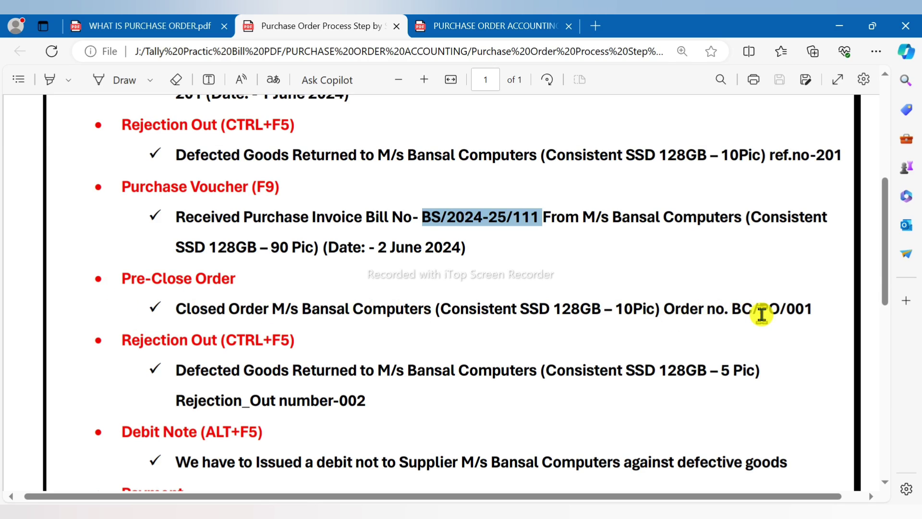
{"action": "key", "text": "alt+Tab"}
Step: Pre-close 10 PIC of order BC/PO/001 from All Orders with reason 'defecrted goods'
{"action": "key", "text": "Up"}
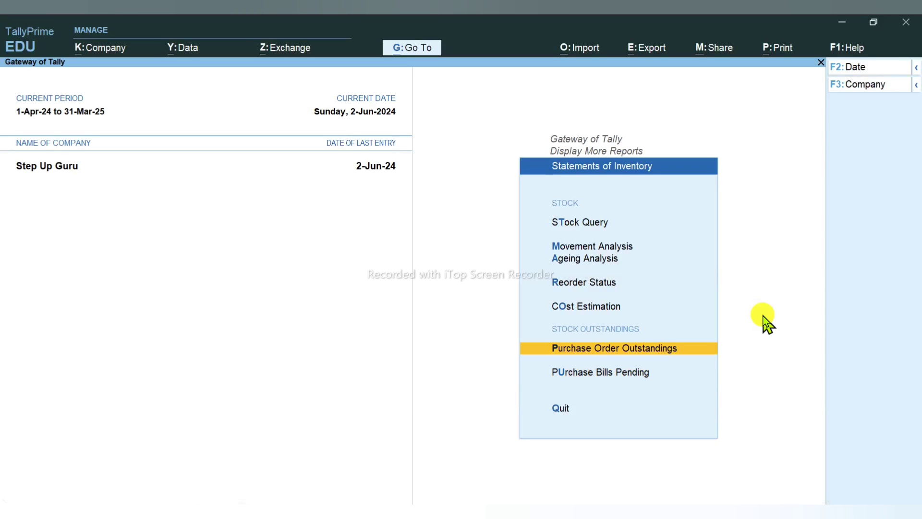
{"action": "key", "text": "Return"}
{"action": "key", "text": "Down"}
{"action": "key", "text": "Down"}
{"action": "key", "text": "Down"}
{"action": "key", "text": "Down"}
{"action": "key", "text": "Down"}
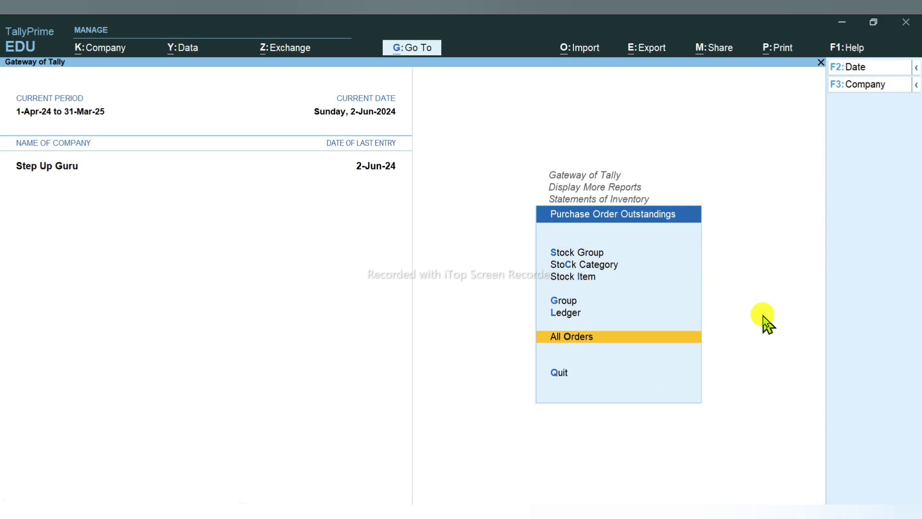
{"action": "key", "text": "Return"}
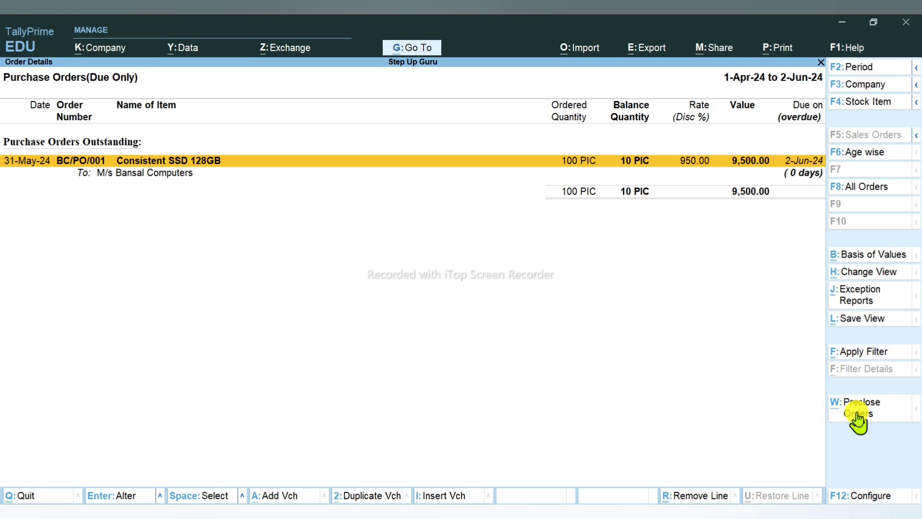
{"action": "left_click", "coordinate": [859, 419]}
{"action": "type", "text": "10"}
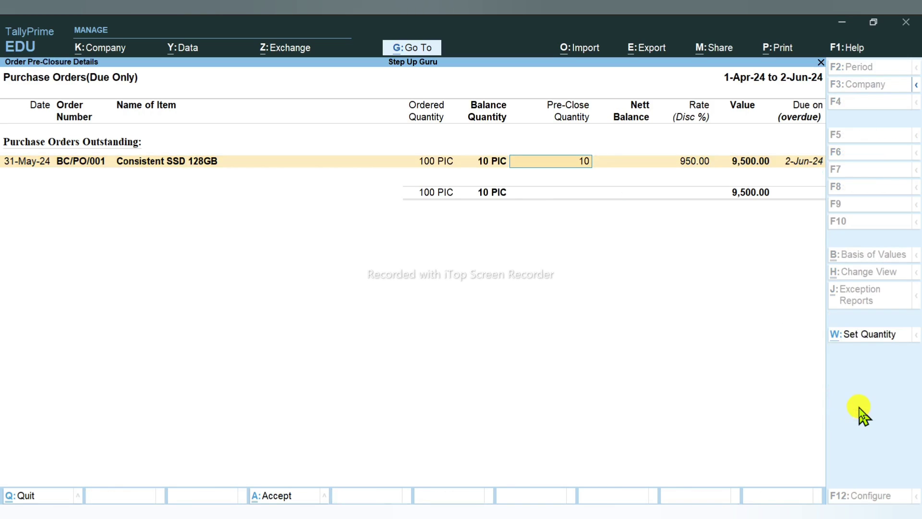
{"action": "key", "text": "Return"}
{"action": "key", "text": "Return"}
{"action": "key", "text": "BackSpace"}
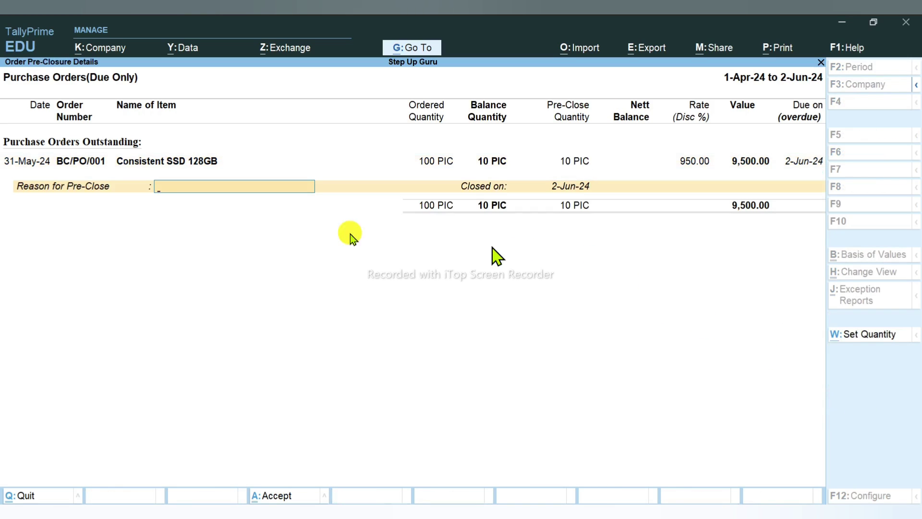
{"action": "type", "text": "defecrted goods"}
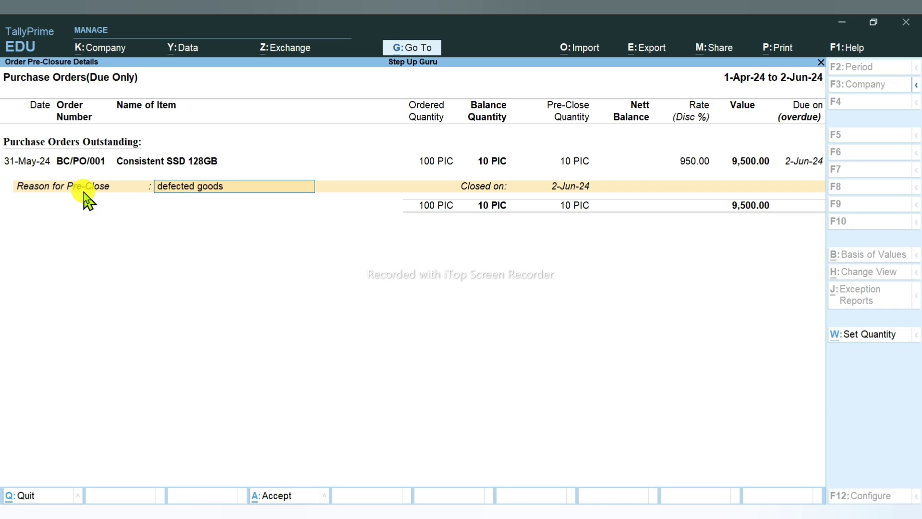
{"action": "key", "text": "Return"}
{"action": "key", "text": "Return"}
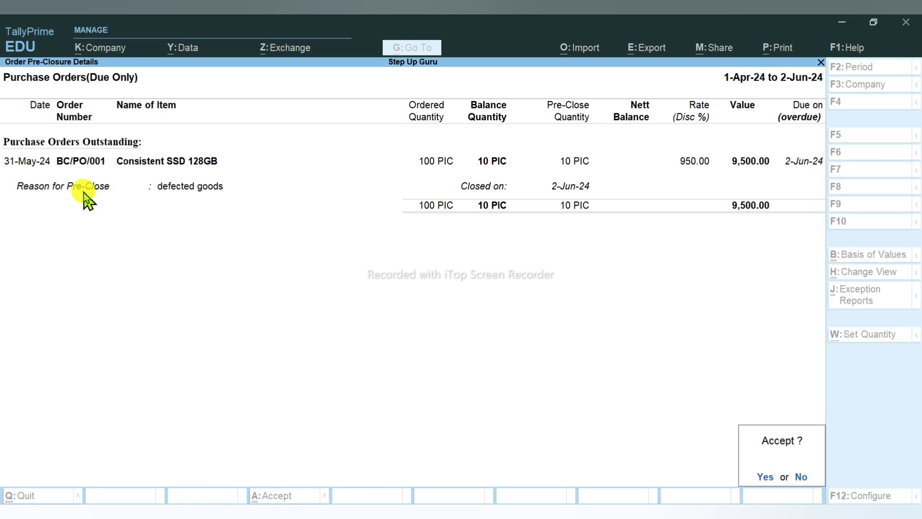
{"action": "key", "text": "Return"}
Step: Confirm the pre-closure and check the 90 PIC purchase voucher through Stock Summary
{"action": "key", "text": "Escape"}
{"action": "key", "text": "Escape"}
{"action": "key", "text": "Escape"}
{"action": "key", "text": "Escape"}
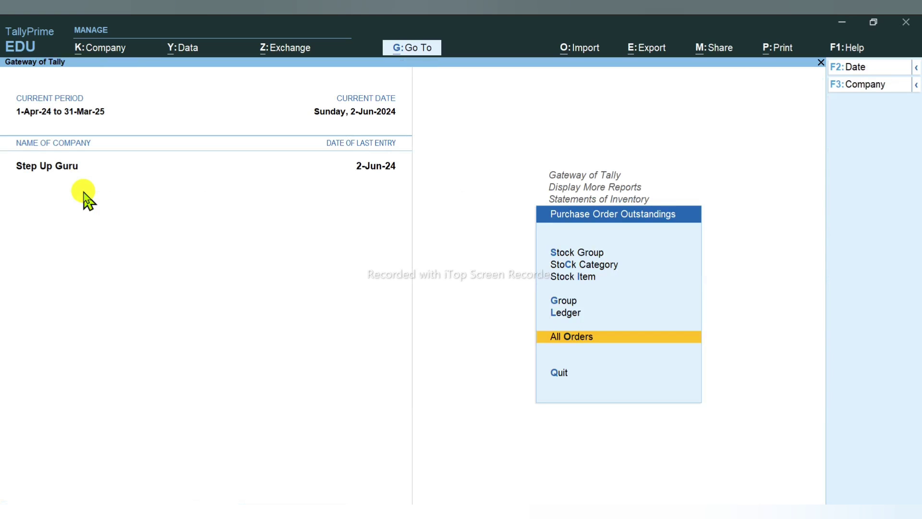
{"action": "key", "text": "Escape"}
{"action": "key", "text": "n"}
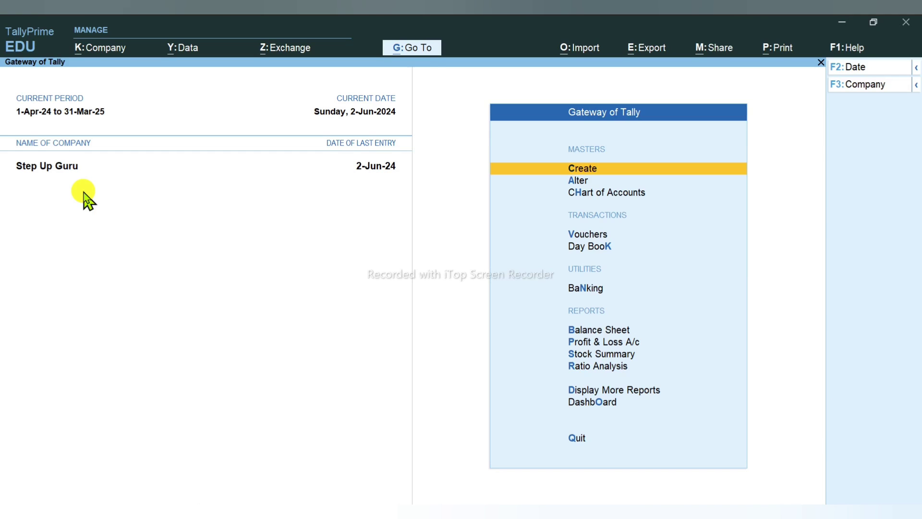
{"action": "key", "text": "s"}
{"action": "key", "text": "Return"}
{"action": "key", "text": "Return"}
{"action": "key", "text": "Return"}
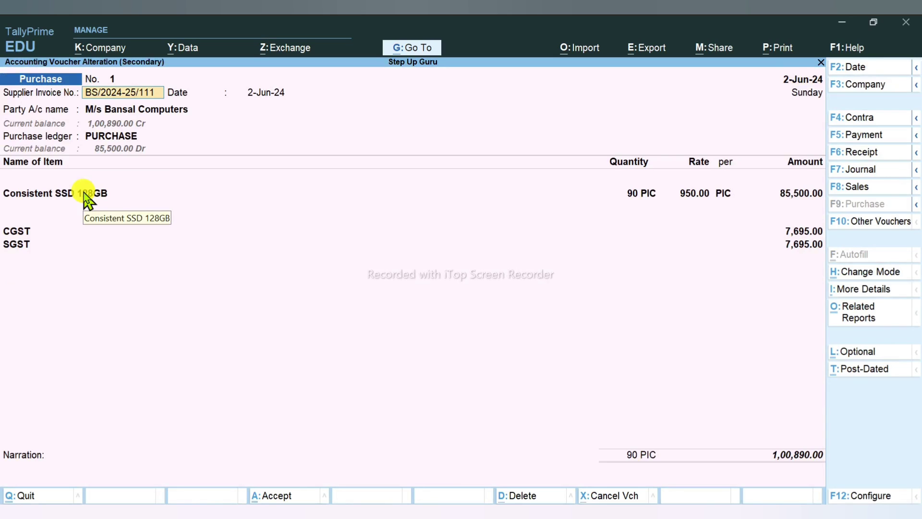
{"action": "key", "text": "Escape"}
{"action": "key", "text": "Escape"}
{"action": "key", "text": "Escape"}
{"action": "key", "text": "Escape"}
{"action": "key", "text": "Escape"}
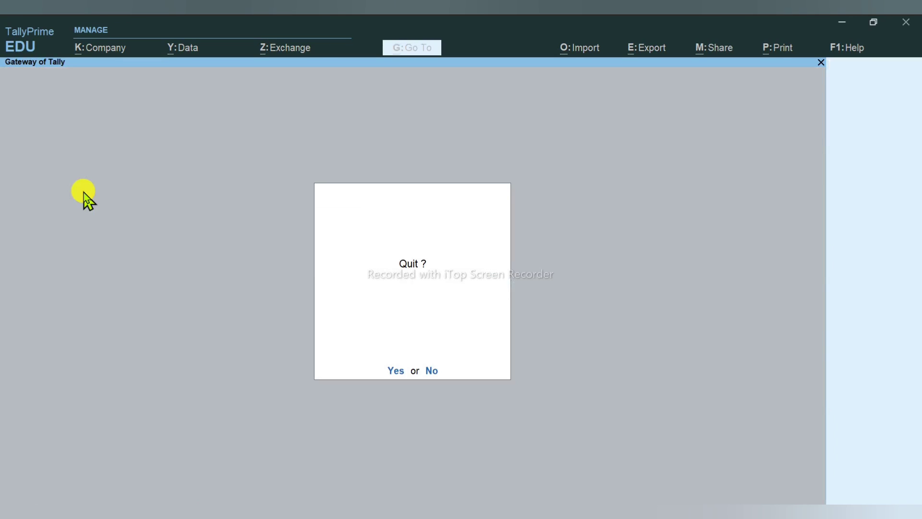
{"action": "key", "text": "n"}
Step: Verify BC/PO/001 no longer appears in Purchase Order Outstandings for all orders
{"action": "key", "text": "Down"}
{"action": "key", "text": "Down"}
{"action": "key", "text": "Down"}
{"action": "key", "text": "Down"}
{"action": "key", "text": "Down"}
{"action": "key", "text": "Down"}
{"action": "key", "text": "Down"}
{"action": "key", "text": "Down"}
{"action": "key", "text": "Down"}
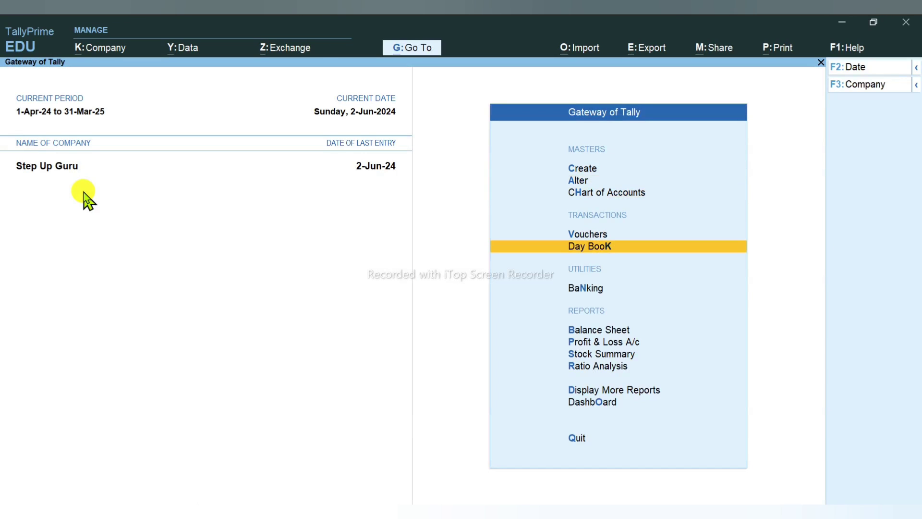
{"action": "key", "text": "Return"}
{"action": "key", "text": "Down"}
{"action": "key", "text": "Down"}
{"action": "key", "text": "Down"}
{"action": "key", "text": "Down"}
{"action": "key", "text": "Down"}
{"action": "key", "text": "Down"}
{"action": "key", "text": "Down"}
{"action": "key", "text": "Down"}
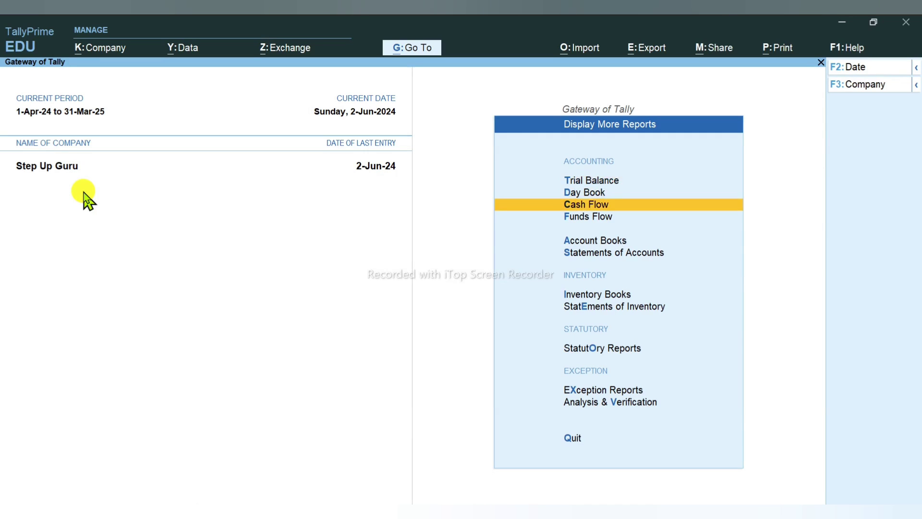
{"action": "key", "text": "Up"}
{"action": "key", "text": "Up"}
{"action": "key", "text": "Down"}
{"action": "key", "text": "Return"}
{"action": "key", "text": "Down"}
{"action": "key", "text": "Down"}
{"action": "key", "text": "Down"}
{"action": "key", "text": "Down"}
{"action": "key", "text": "Down"}
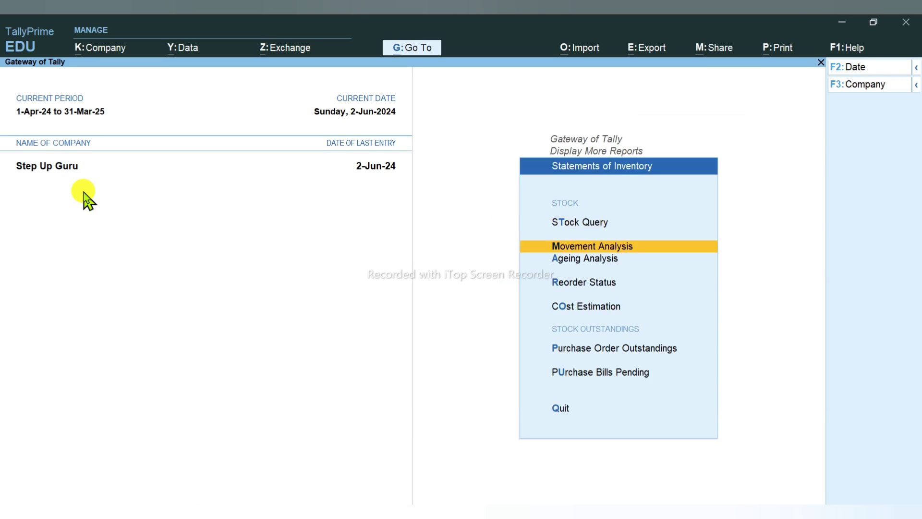
{"action": "key", "text": "Return"}
{"action": "key", "text": "Down"}
{"action": "key", "text": "Down"}
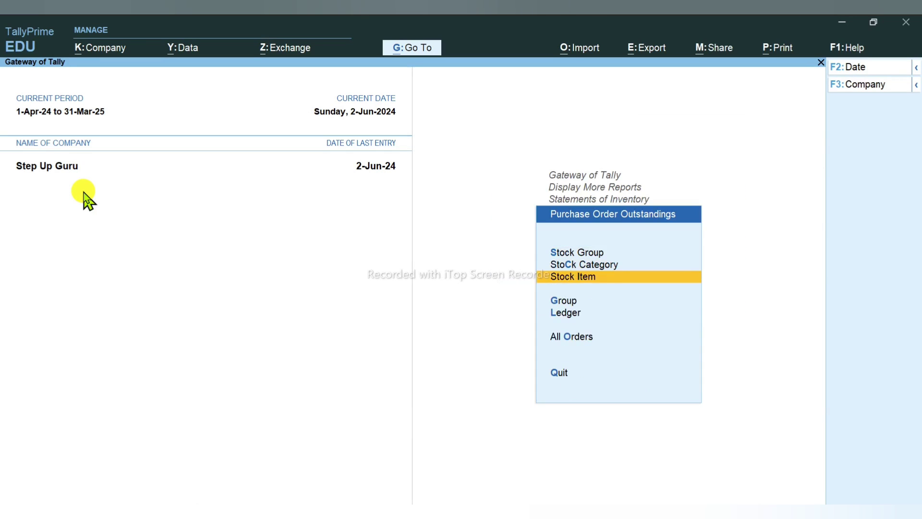
{"action": "key", "text": "Down"}
{"action": "key", "text": "Down"}
{"action": "key", "text": "Down"}
{"action": "key", "text": "Return"}
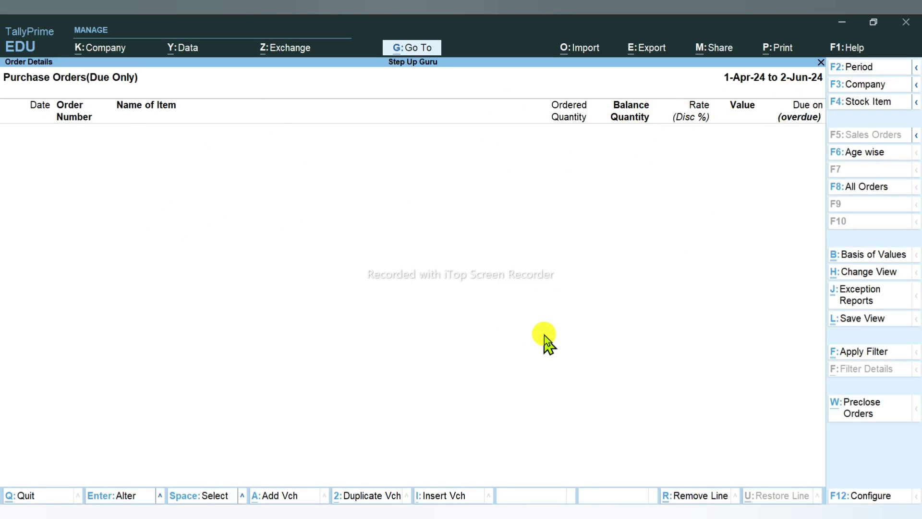
{"action": "key", "text": "Escape"}
Step: Check Purchase Bills Pending is empty, then switch to the process notes PDF
{"action": "key", "text": "Escape"}
{"action": "key", "text": "Return"}
{"action": "key", "text": "Escape"}
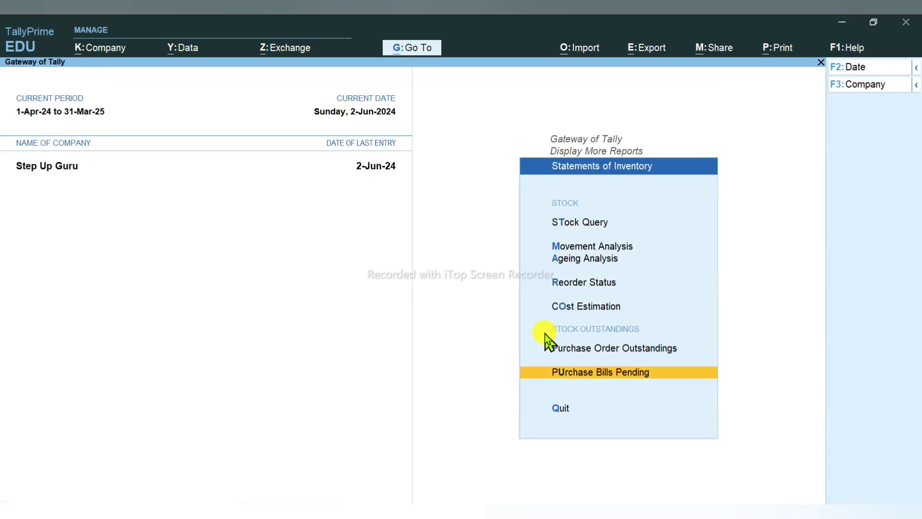
{"action": "key", "text": "Escape"}
{"action": "key", "text": "Escape"}
{"action": "key", "text": "alt+Tab"}
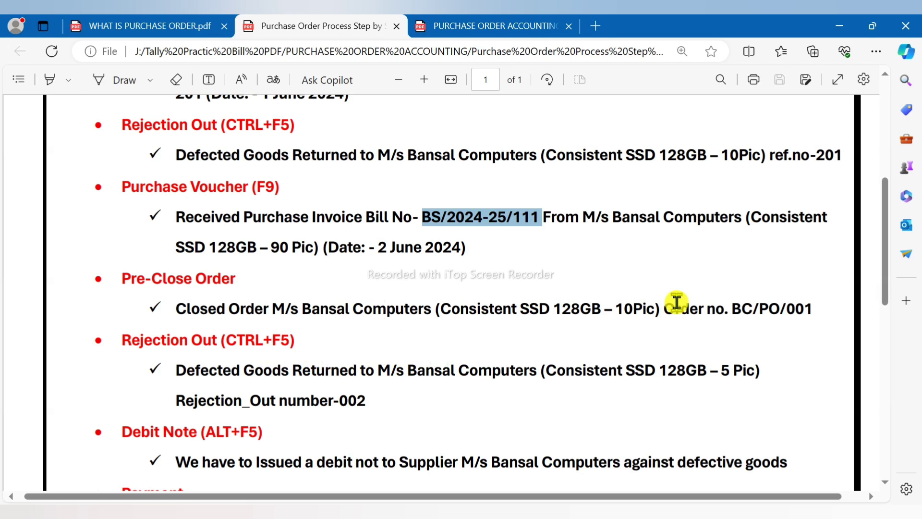
Step: Clear the bill-number highlight and scroll to the Rejection Out, Debit Note and Payment steps
{"action": "left_click", "coordinate": [677, 302]}
{"action": "scroll", "coordinate": [247, 390], "scroll_direction": "down", "scroll_amount": 2}
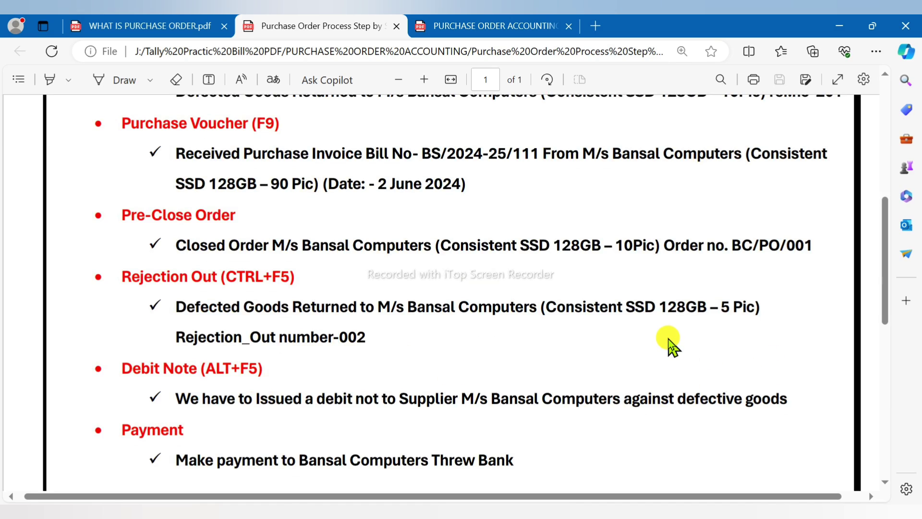
{"action": "scroll", "coordinate": [624, 364], "scroll_direction": "up", "scroll_amount": 3}
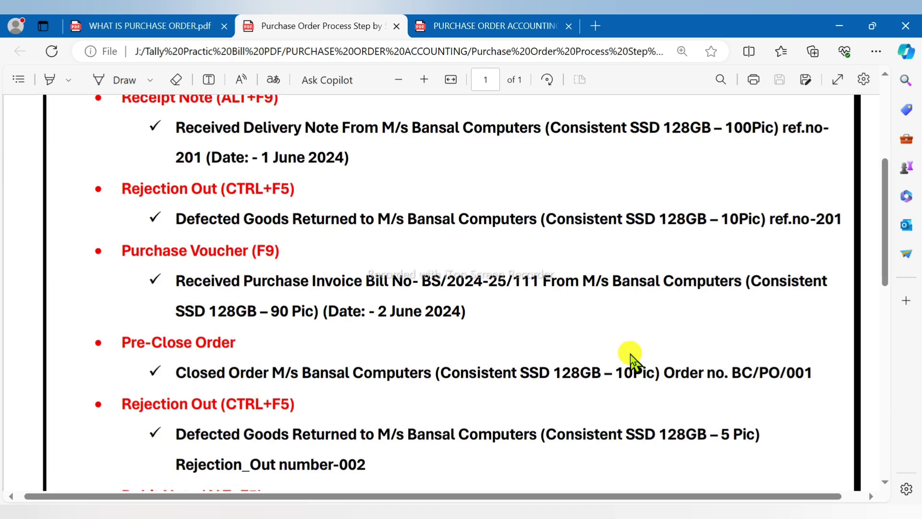
{"action": "scroll", "coordinate": [630, 354], "scroll_direction": "down", "scroll_amount": 3}
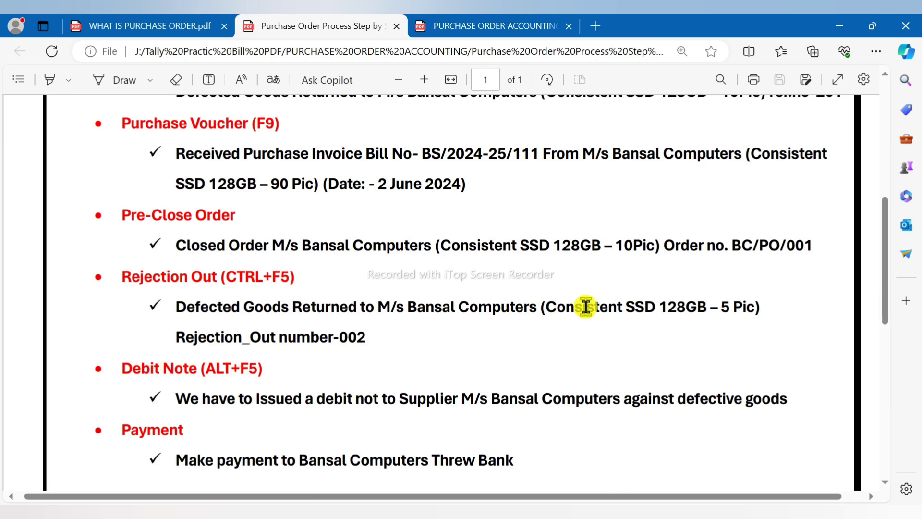
Step: Start a Rejections Out voucher for M/s Bansal Computers with item Consistent SSD 128GB
{"action": "key", "text": "alt+Tab"}
{"action": "key", "text": "v"}
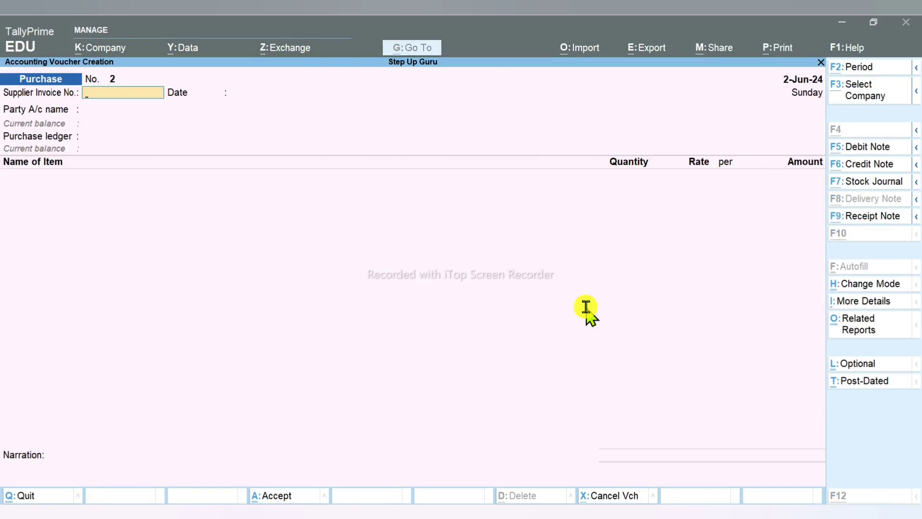
{"action": "key", "text": "alt+Tab"}
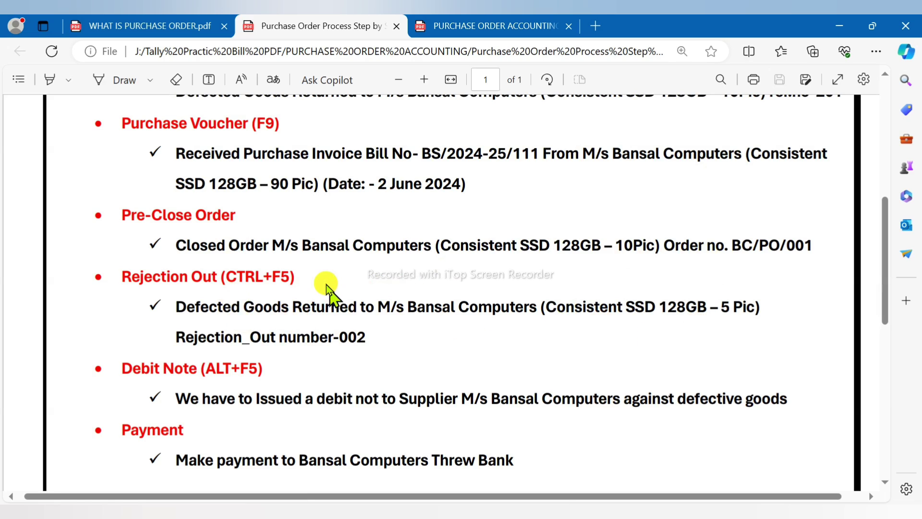
{"action": "key", "text": "alt+Tab"}
{"action": "key", "text": "alt+F6"}
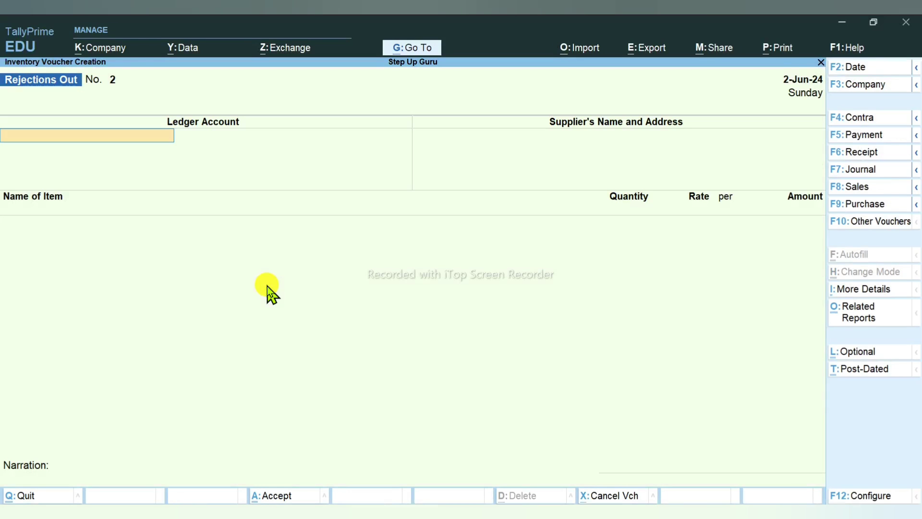
{"action": "type", "text": "B"}
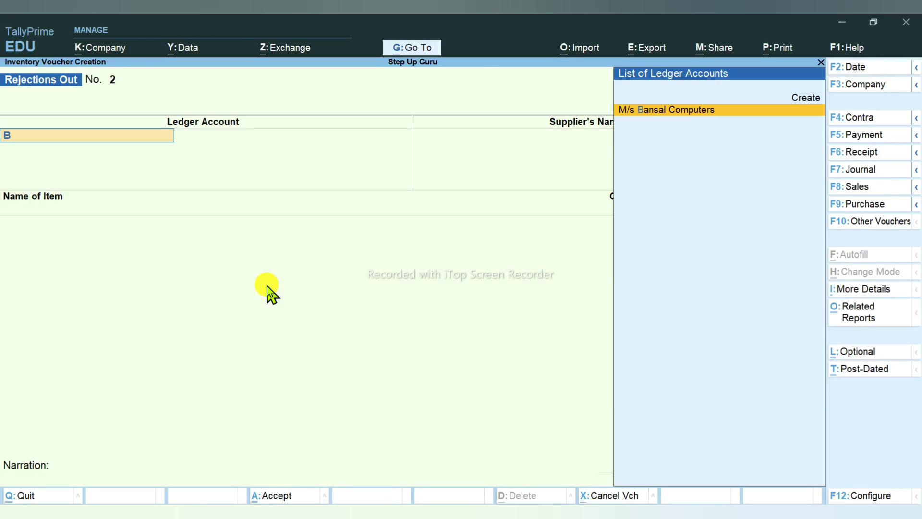
{"action": "key", "text": "Return"}
{"action": "key", "text": "Return"}
{"action": "key", "text": "Return"}
{"action": "key", "text": "Return"}
{"action": "key", "text": "Return"}
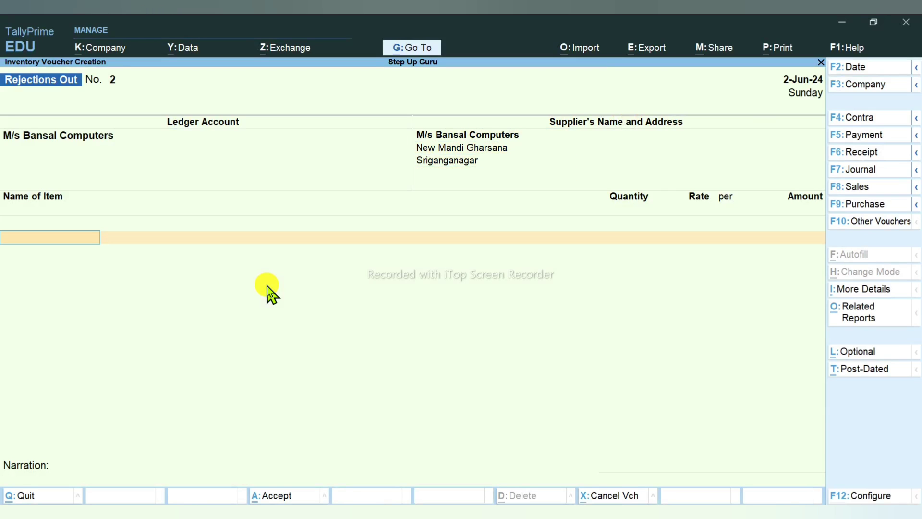
{"action": "type", "text": "S"}
{"action": "key", "text": "Return"}
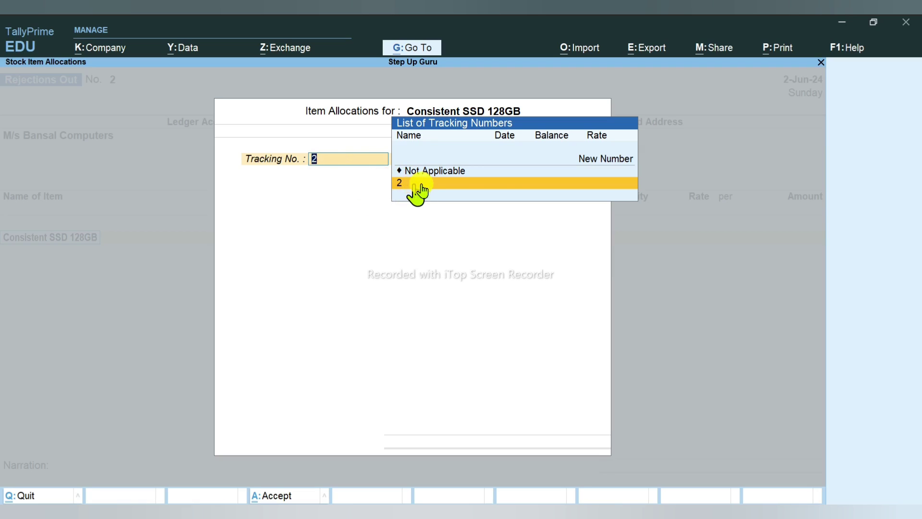
Step: Create tracking number Rejection Out-002, return 5 PIC at 950.00 with narration 'defcted goods', and save
{"action": "left_click", "coordinate": [577, 160]}
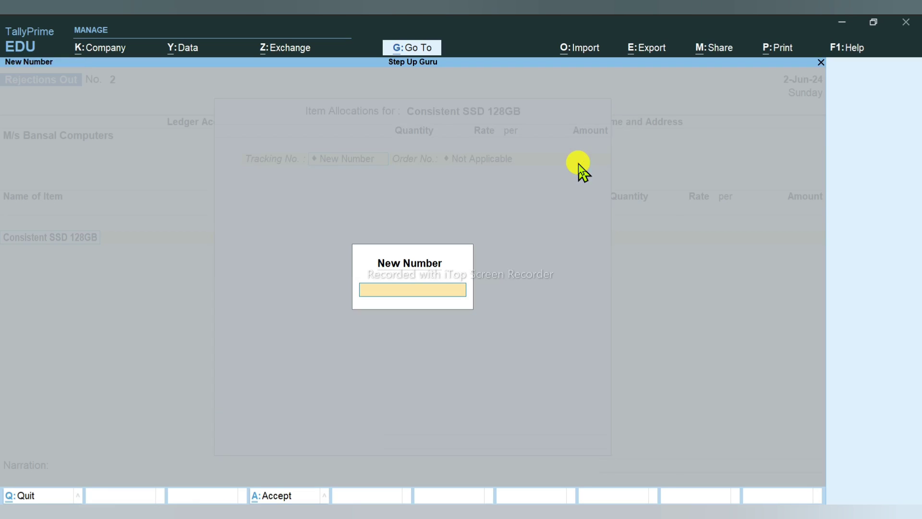
{"action": "type", "text": "Rejection Out-00"}
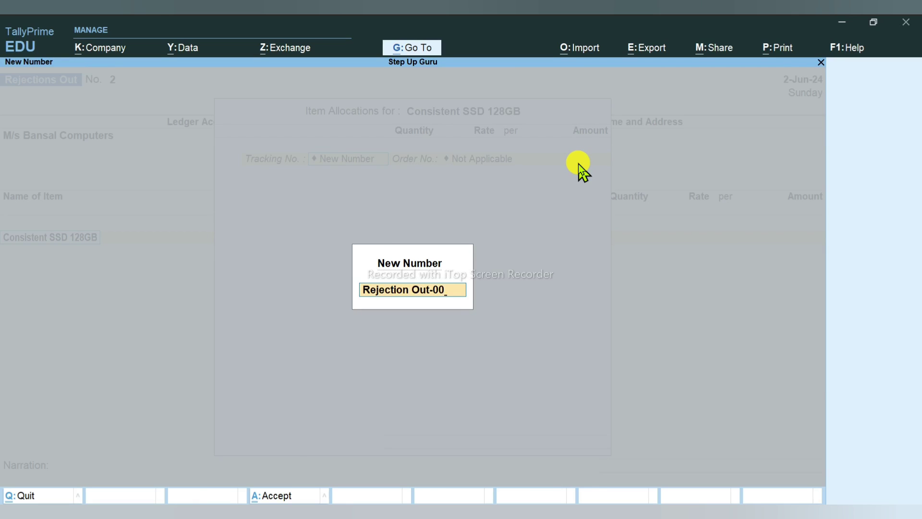
{"action": "key", "text": "alt+Tab"}
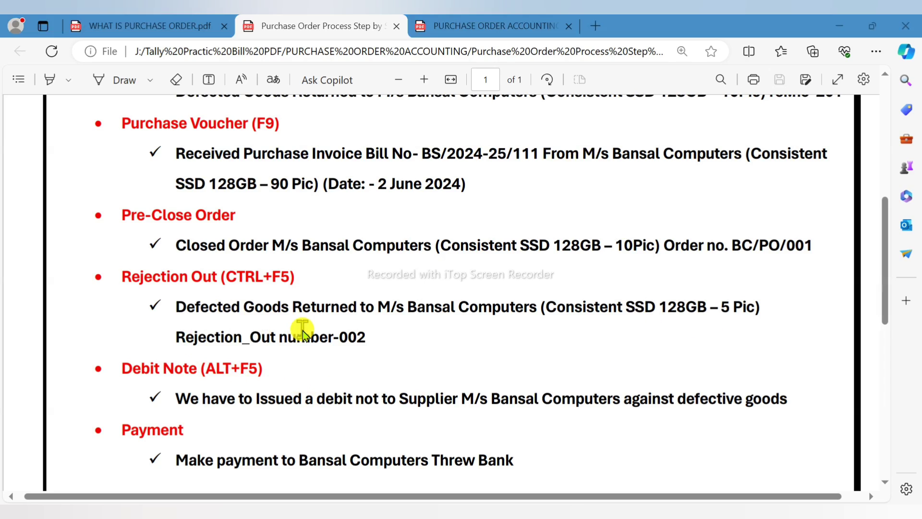
{"action": "key", "text": "alt+Tab"}
{"action": "type", "text": "2"}
{"action": "key", "text": "Return"}
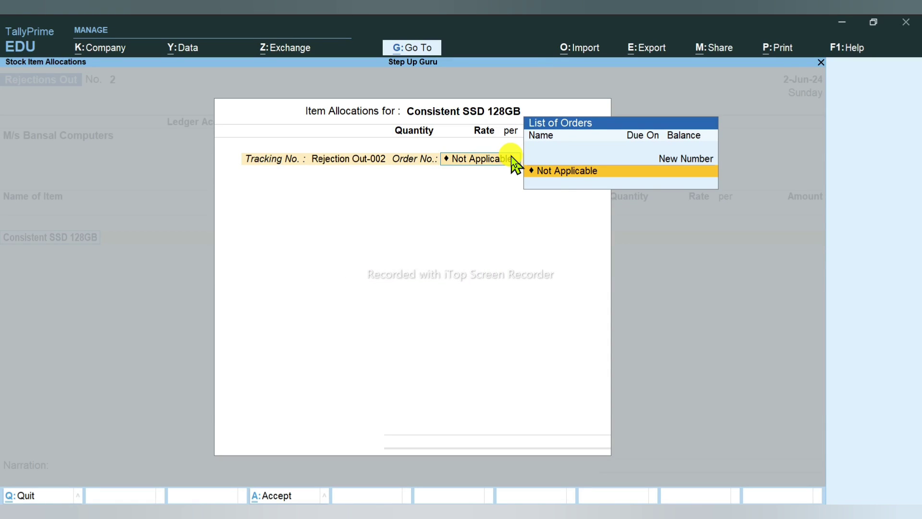
{"action": "key", "text": "Return"}
{"action": "type", "text": "5"}
{"action": "key", "text": "Return"}
{"action": "key", "text": "Return"}
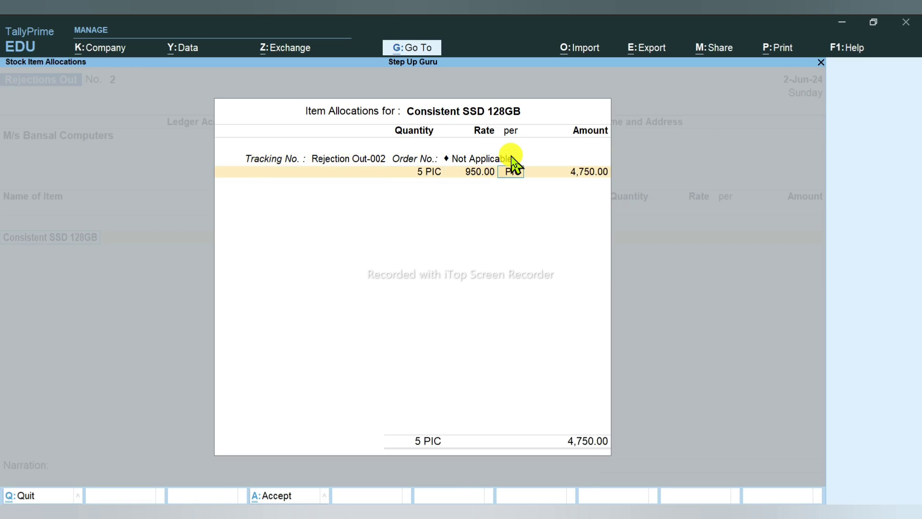
{"action": "key", "text": "Return"}
{"action": "key", "text": "Return"}
{"action": "key", "text": "Return"}
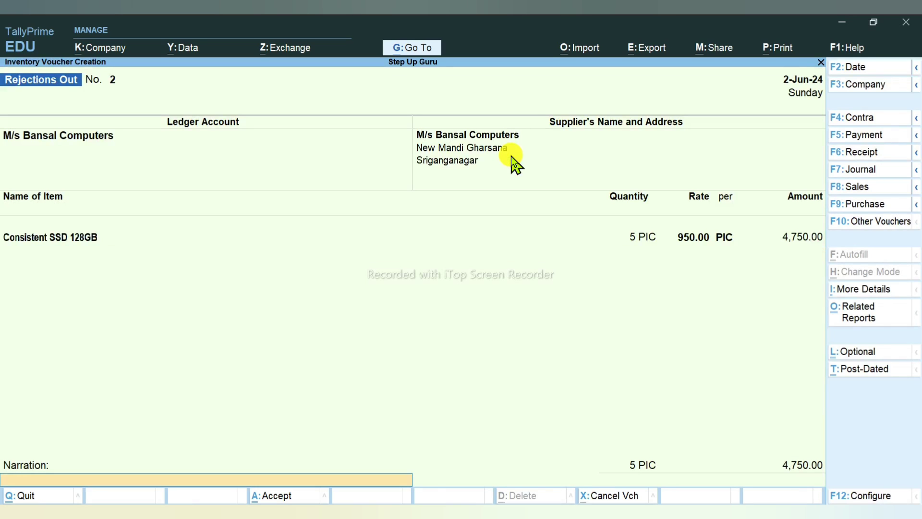
{"action": "type", "text": "defcted goods"}
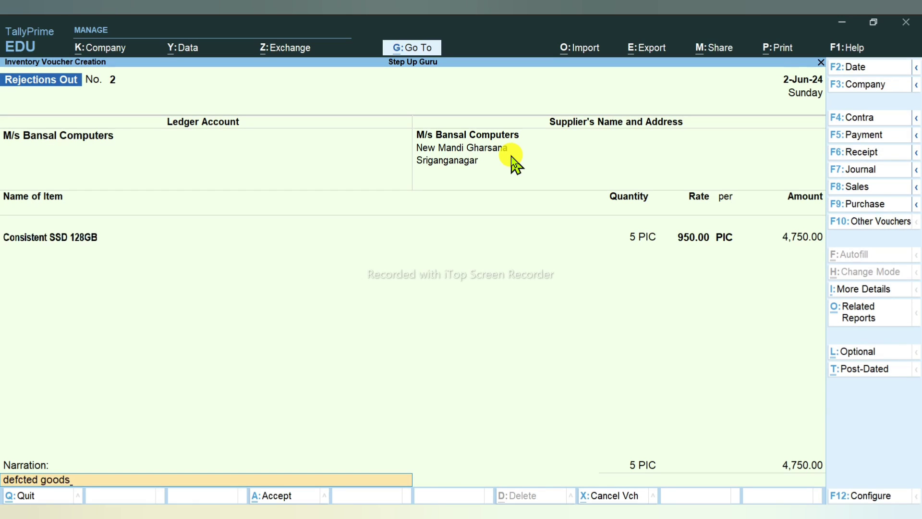
{"action": "key", "text": "Return"}
{"action": "key", "text": "Return"}
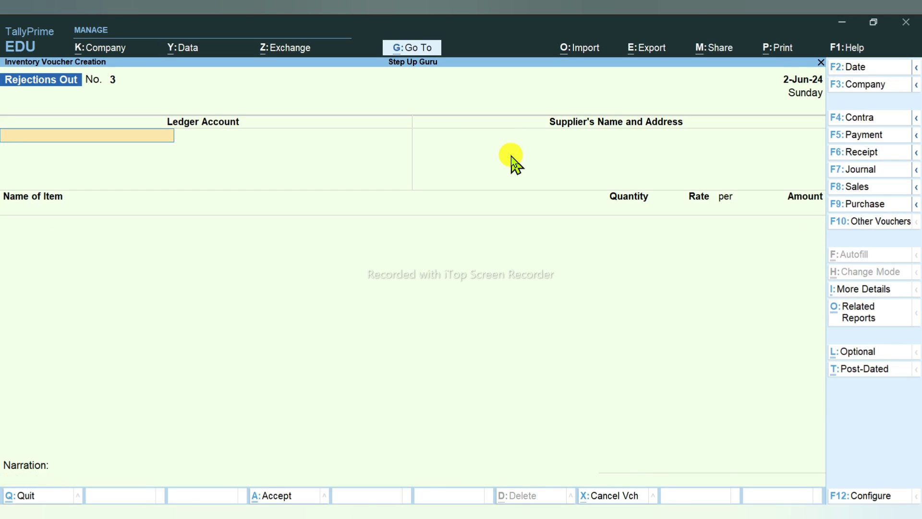
Step: Check the Stock Summary for Consistent SSD 128GB down to its June vouchers
{"action": "key", "text": "Escape"}
{"action": "key", "text": "Down"}
{"action": "key", "text": "Down"}
{"action": "key", "text": "Down"}
{"action": "key", "text": "Down"}
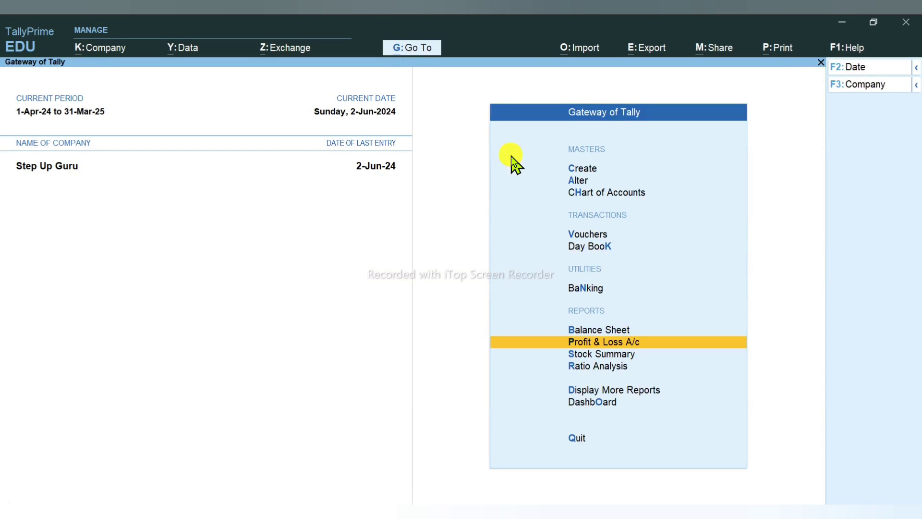
{"action": "key", "text": "Down"}
{"action": "key", "text": "Return"}
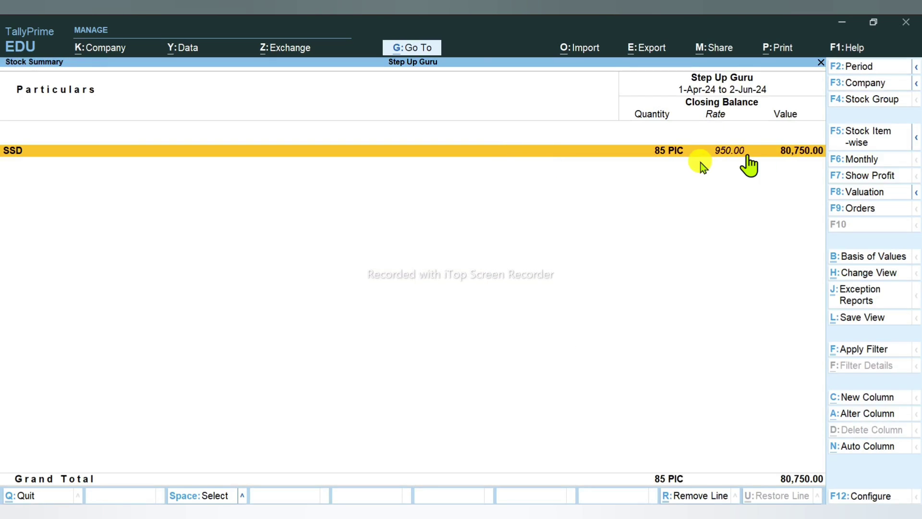
{"action": "left_click", "coordinate": [669, 155]}
{"action": "left_click", "coordinate": [669, 163]}
{"action": "key", "text": "Return"}
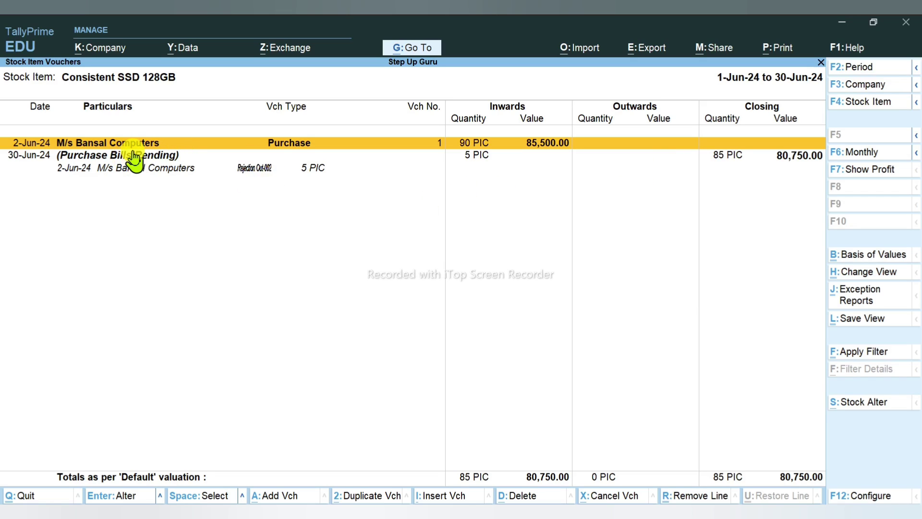
{"action": "key", "text": "Escape"}
{"action": "key", "text": "Escape"}
{"action": "key", "text": "Escape"}
{"action": "key", "text": "Escape"}
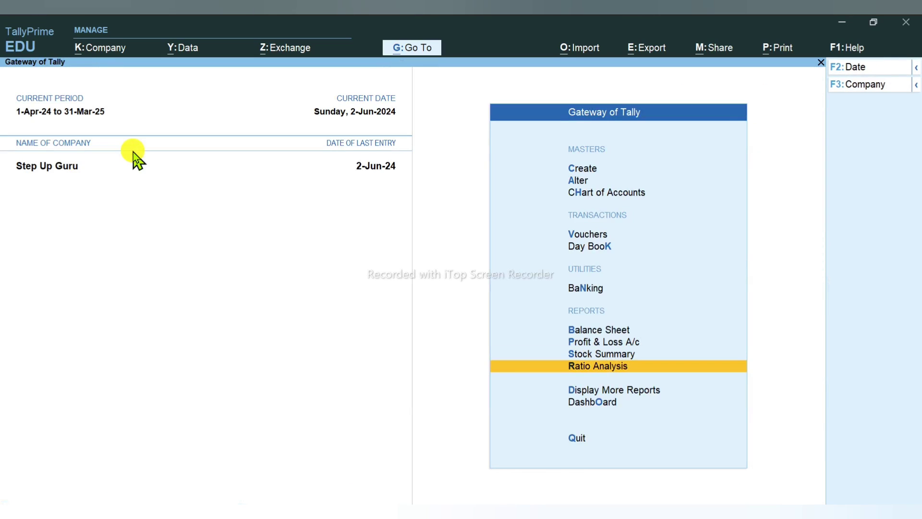
Step: Review Purchase Order Outstandings for all orders under Statements of Inventory
{"action": "key", "text": "Down"}
{"action": "key", "text": "Return"}
{"action": "key", "text": "Down"}
{"action": "key", "text": "Down"}
{"action": "key", "text": "Down"}
{"action": "key", "text": "Down"}
{"action": "key", "text": "Down"}
{"action": "key", "text": "Down"}
{"action": "key", "text": "Down"}
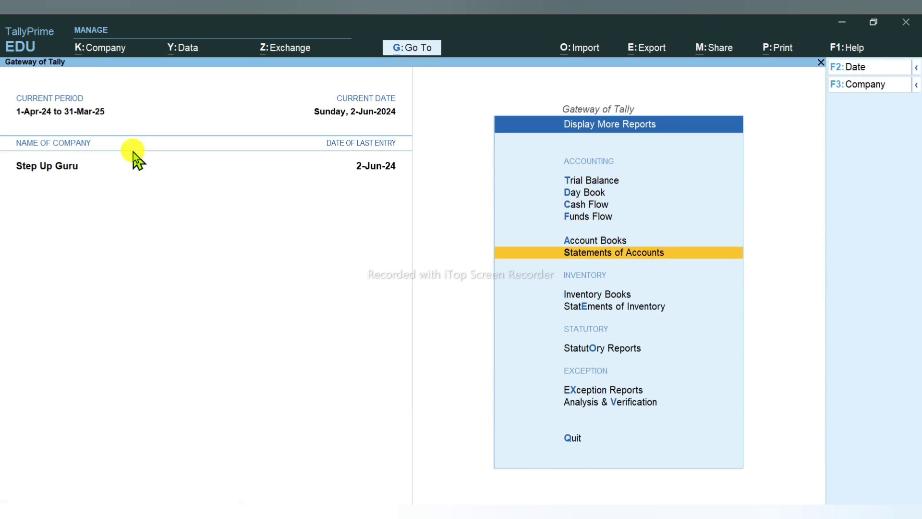
{"action": "key", "text": "Return"}
{"action": "key", "text": "Down"}
{"action": "key", "text": "Down"}
{"action": "key", "text": "Down"}
{"action": "key", "text": "Down"}
{"action": "key", "text": "Down"}
{"action": "key", "text": "Down"}
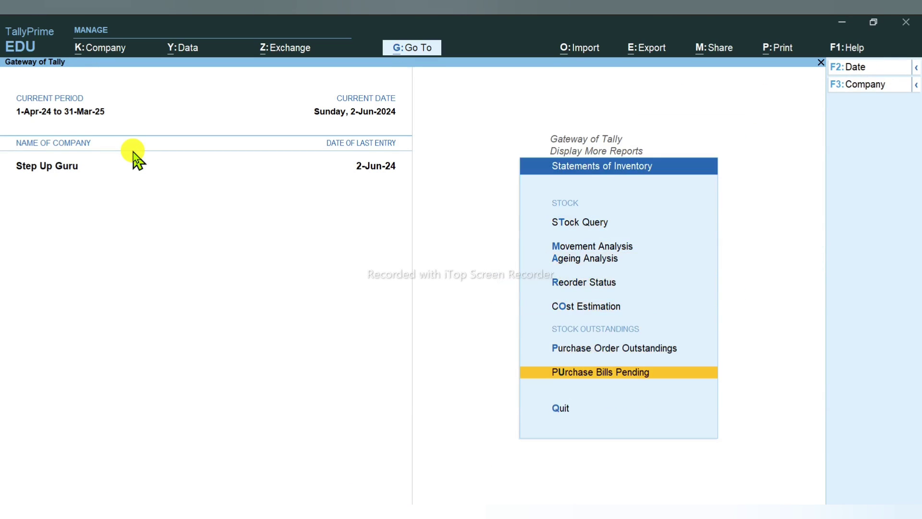
{"action": "key", "text": "Up"}
{"action": "key", "text": "Return"}
{"action": "key", "text": "Down"}
{"action": "key", "text": "Down"}
{"action": "key", "text": "Down"}
{"action": "key", "text": "Down"}
{"action": "key", "text": "Down"}
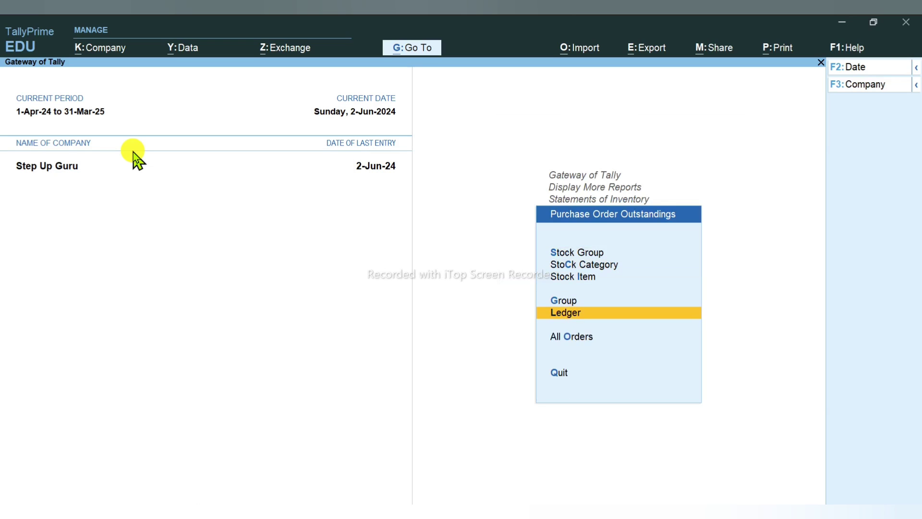
{"action": "key", "text": "Return"}
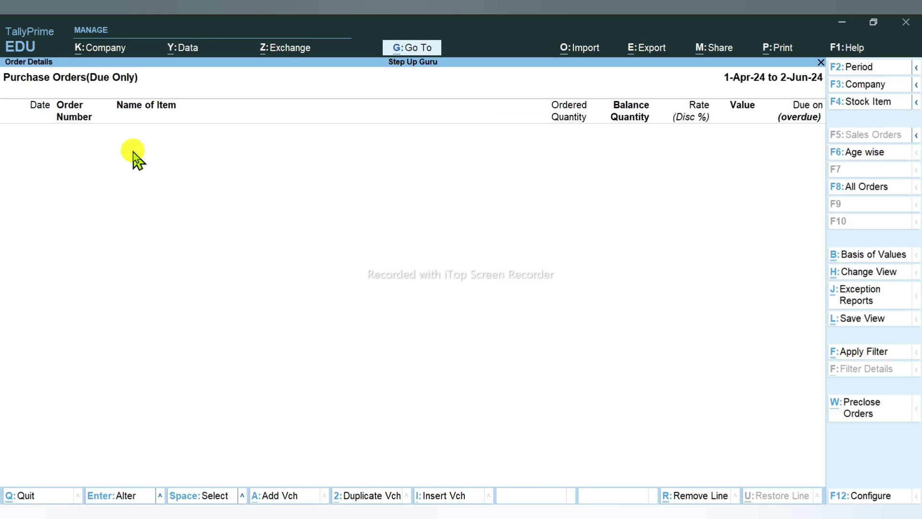
{"action": "key", "text": "F2"}
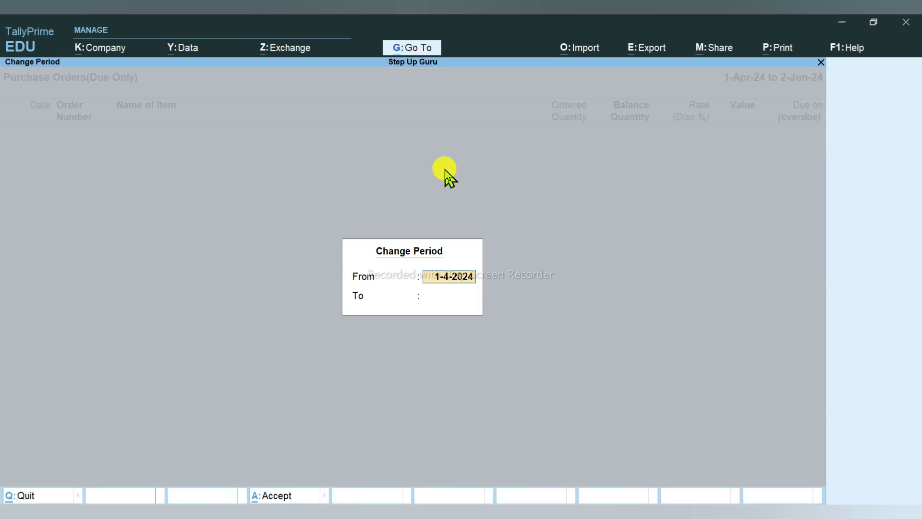
{"action": "key", "text": "Escape"}
{"action": "key", "text": "Escape"}
{"action": "key", "text": "Escape"}
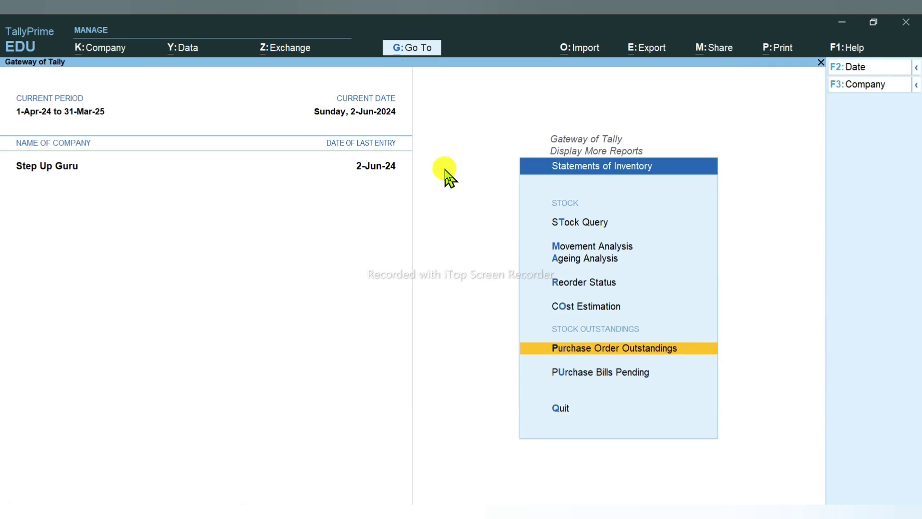
Step: Confirm Purchase Bills Pending shows Rejection Out-002 pending 5 PIC worth 4,750.00
{"action": "key", "text": "Down"}
{"action": "key", "text": "Return"}
{"action": "key", "text": "alt+F5"}
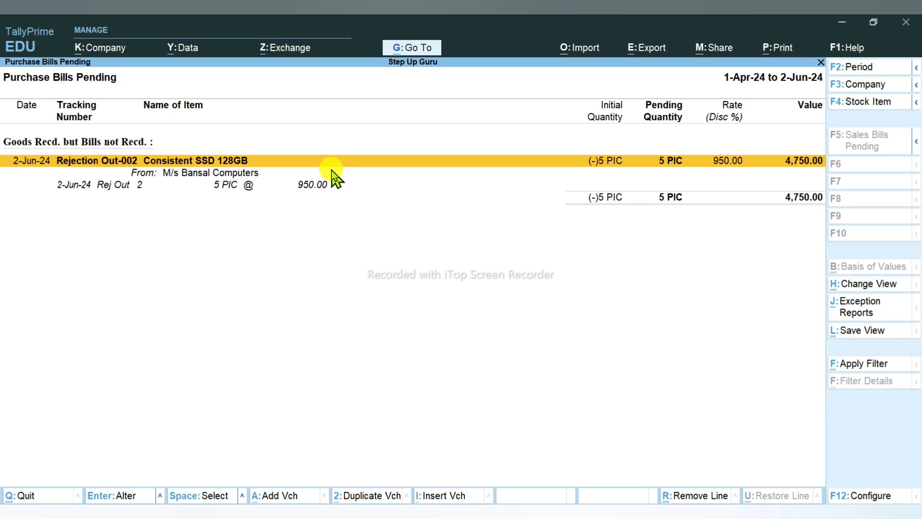
{"action": "key", "text": "Escape"}
{"action": "key", "text": "Escape"}
{"action": "key", "text": "Escape"}
{"action": "key", "text": "Escape"}
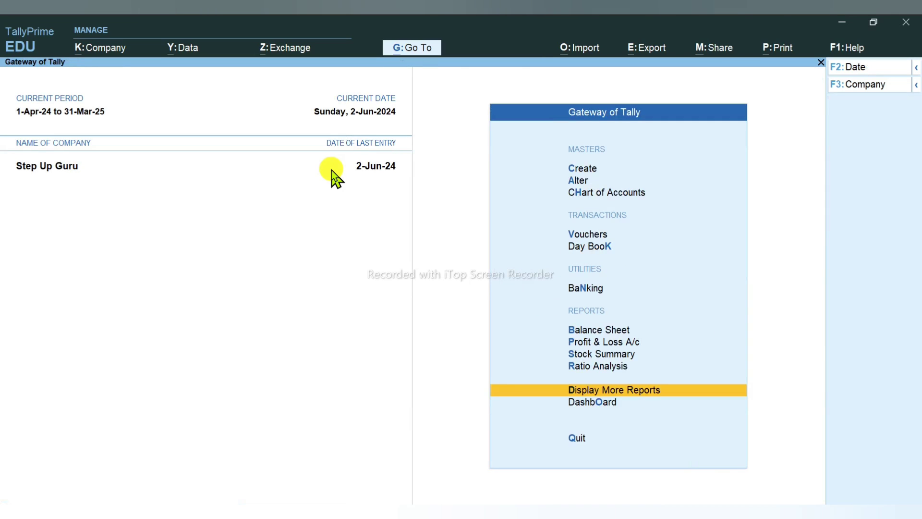
Step: Begin a new voucher and switch its type to Debit Note
{"action": "key", "text": "alt+Tab"}
{"action": "scroll", "coordinate": [298, 216], "scroll_direction": "down", "scroll_amount": 2}
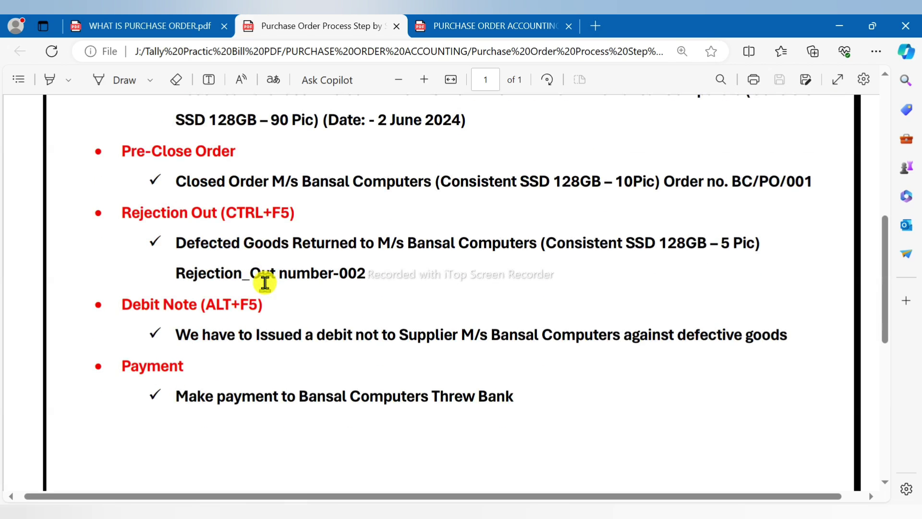
{"action": "key", "text": "alt+Tab"}
{"action": "key", "text": "v"}
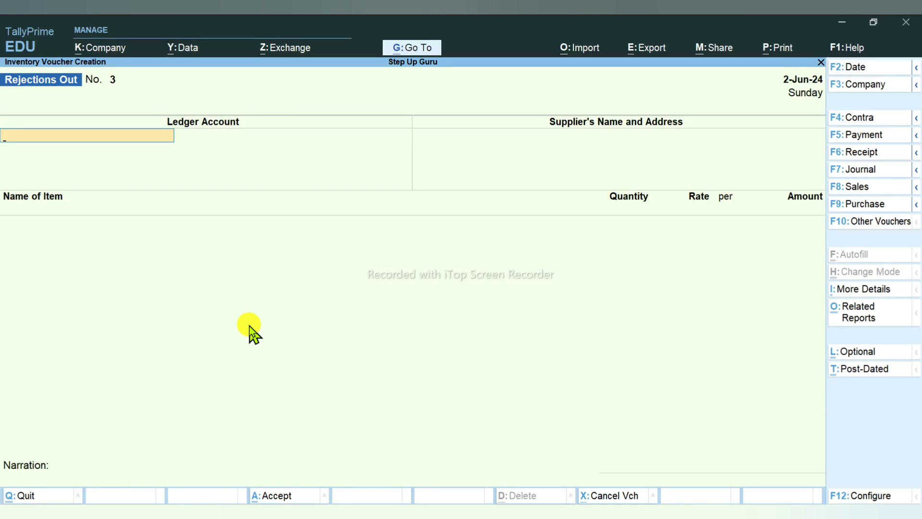
{"action": "key", "text": "alt+F5"}
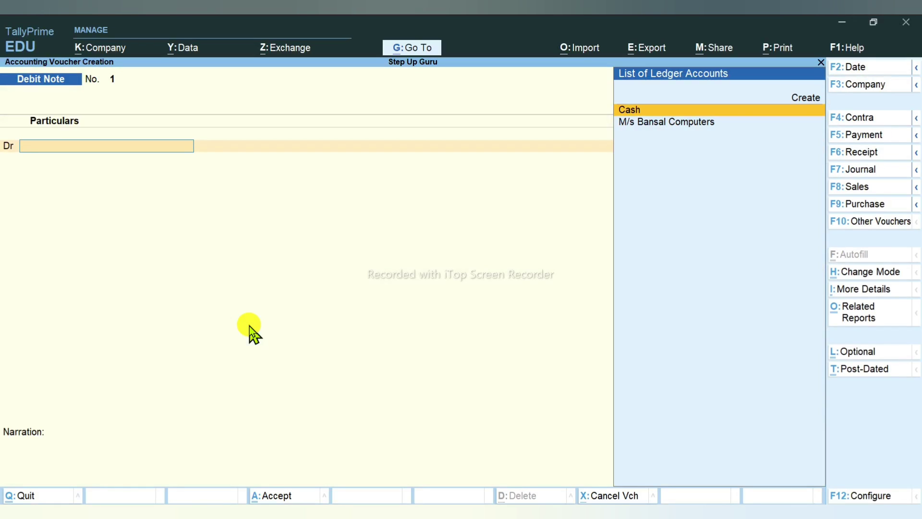
{"action": "key", "text": "F9"}
{"action": "key", "text": "alt+F5"}
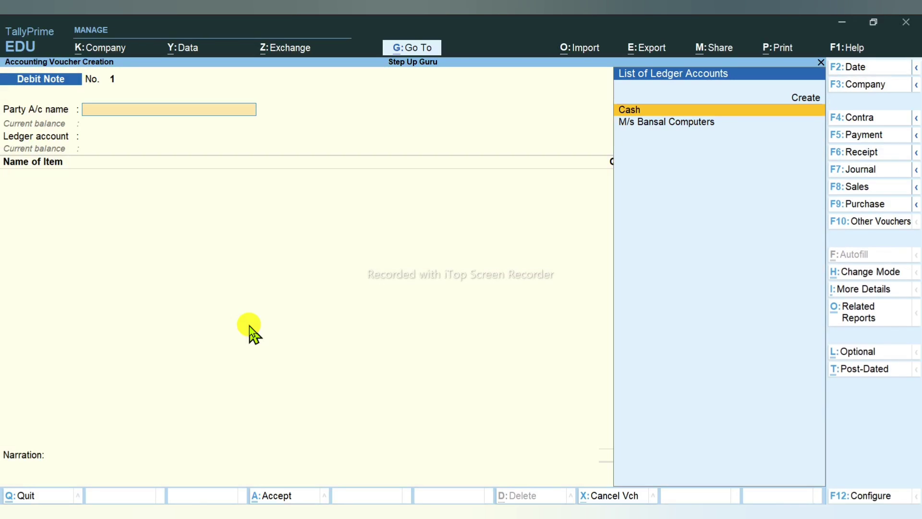
Step: Set M/s Bansal Computers as the party and highlight tracking number Rejection Out-002
{"action": "key", "text": "alt+Tab"}
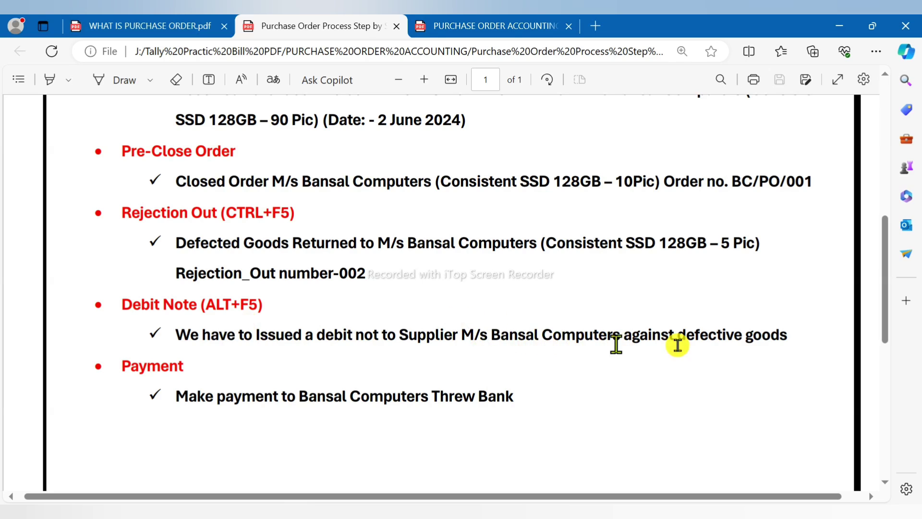
{"action": "key", "text": "alt+Tab"}
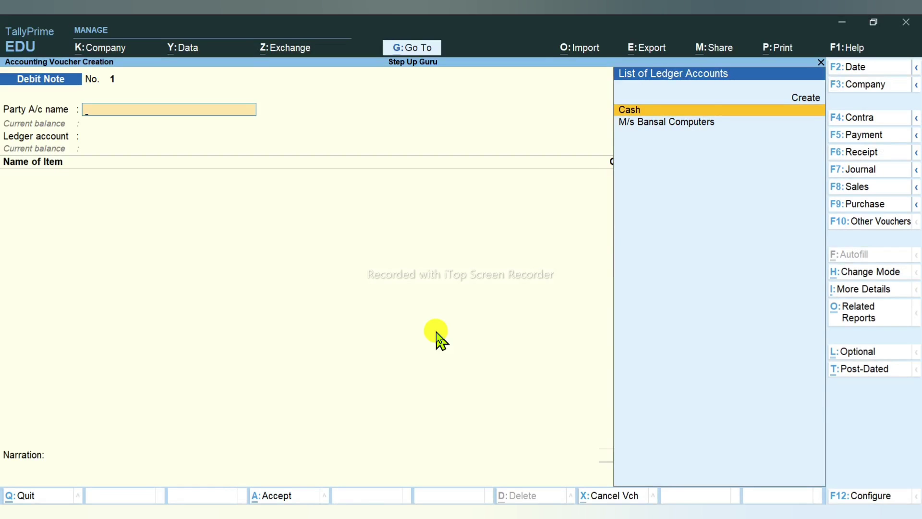
{"action": "key", "text": "Down"}
{"action": "key", "text": "Return"}
{"action": "key", "text": "Down"}
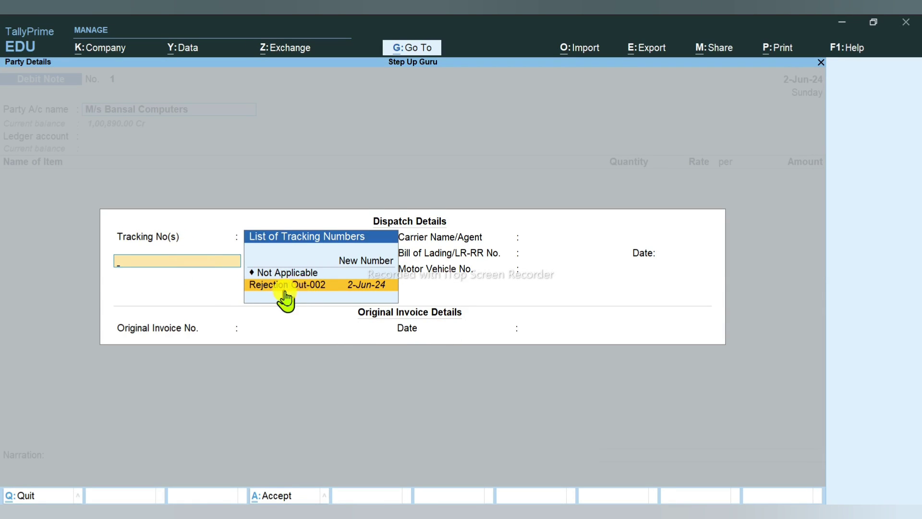
Step: Choose Rejection Out-002 as the debit note's tracking number
{"action": "left_click", "coordinate": [309, 288]}
{"action": "key", "text": "Return"}
{"action": "left_click", "coordinate": [309, 291]}
{"action": "key", "text": "Return"}
{"action": "key", "text": "Return"}
{"action": "key", "text": "Return"}
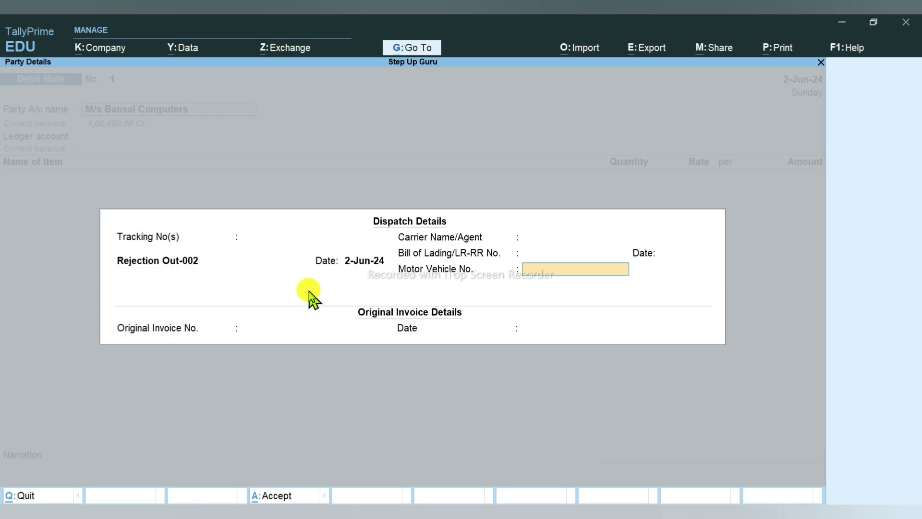
{"action": "key", "text": "BackSpace"}
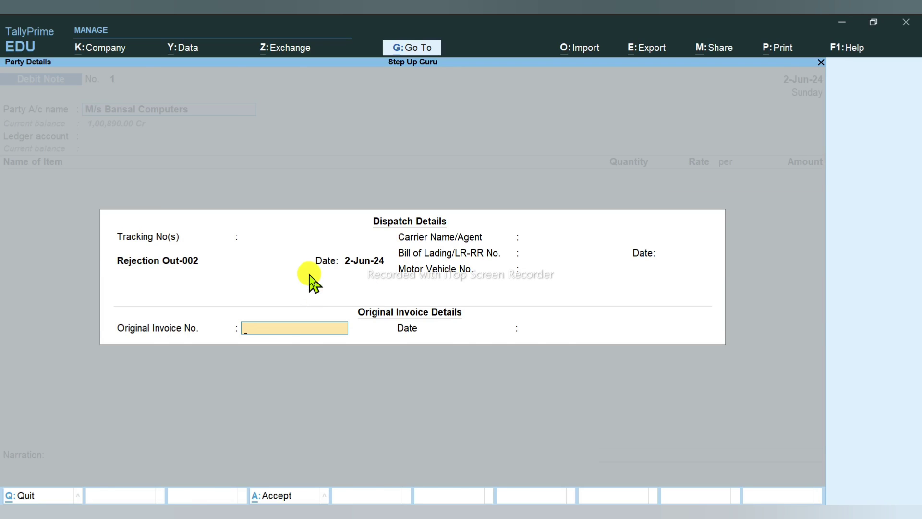
Step: Copy bill number BS/2024-25/111 from the PDF into the Original Invoice No. field
{"action": "key", "text": "alt+Tab"}
{"action": "scroll", "coordinate": [389, 317], "scroll_direction": "up", "scroll_amount": 10}
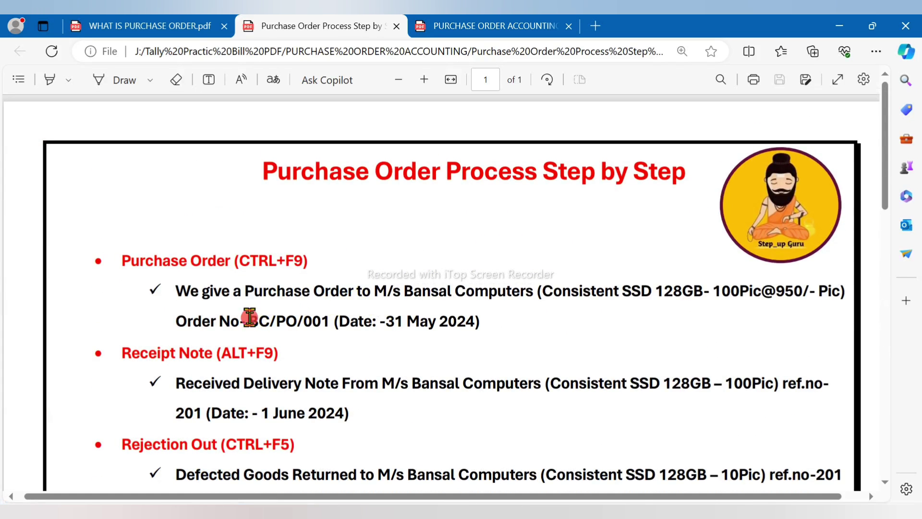
{"action": "left_click_drag", "start_coordinate": [248, 321], "coordinate": [330, 322]}
{"action": "scroll", "coordinate": [355, 365], "scroll_direction": "down", "scroll_amount": 4}
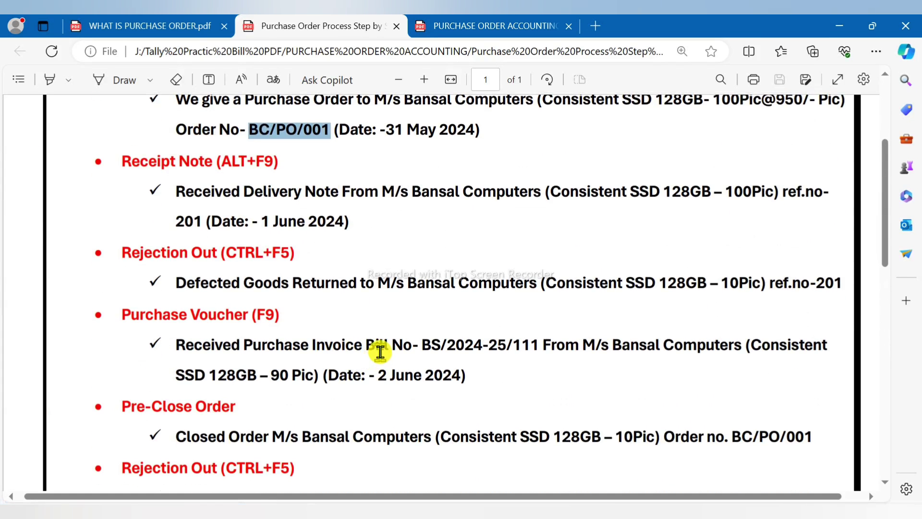
{"action": "left_click_drag", "start_coordinate": [412, 345], "coordinate": [537, 354]}
{"action": "key", "text": "ctrl+c"}
{"action": "key", "text": "alt+Tab"}
{"action": "key", "text": "ctrl+alt+v"}
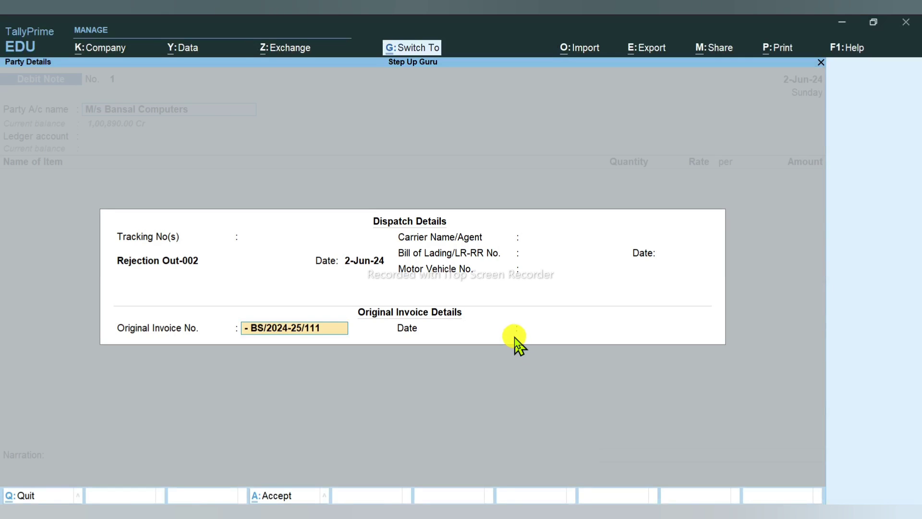
{"action": "key", "text": "Return"}
Step: Accept dispatch and party details, select PURCHASE ledger, and allocate the item to Rejection Out-002
{"action": "key", "text": "alt+Tab"}
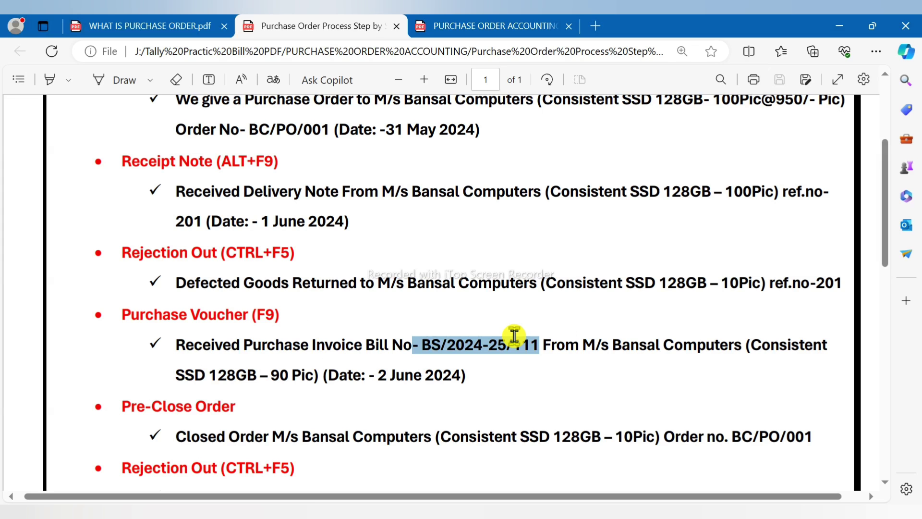
{"action": "key", "text": "alt+Tab"}
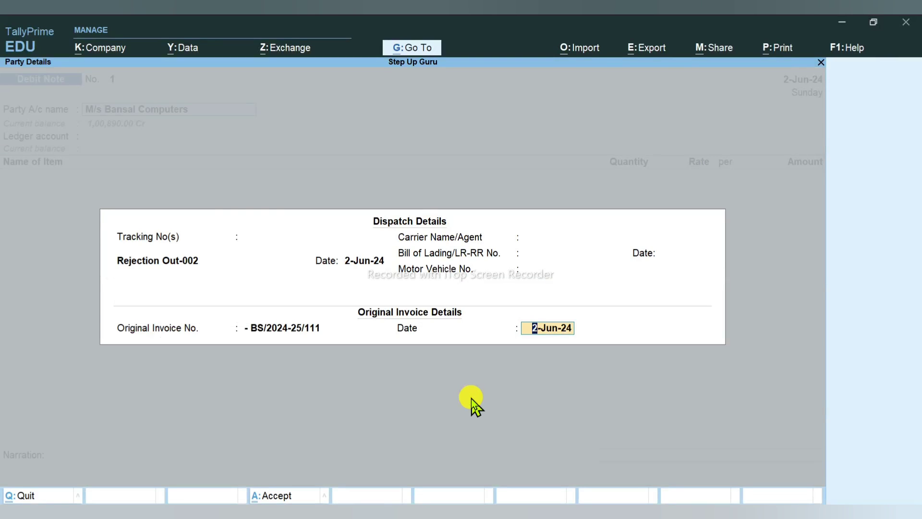
{"action": "key", "text": "Return"}
{"action": "key", "text": "Return"}
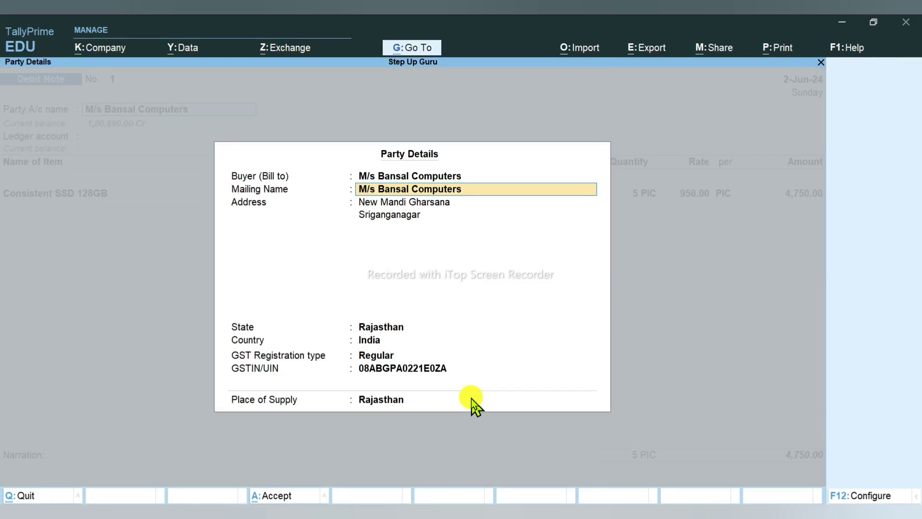
{"action": "key", "text": "ctrl+a"}
{"action": "key", "text": "Return"}
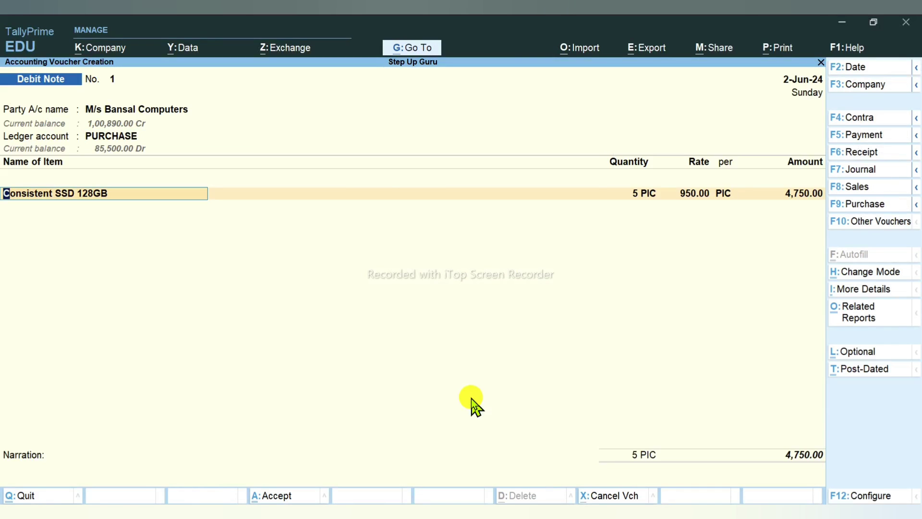
{"action": "key", "text": "Return"}
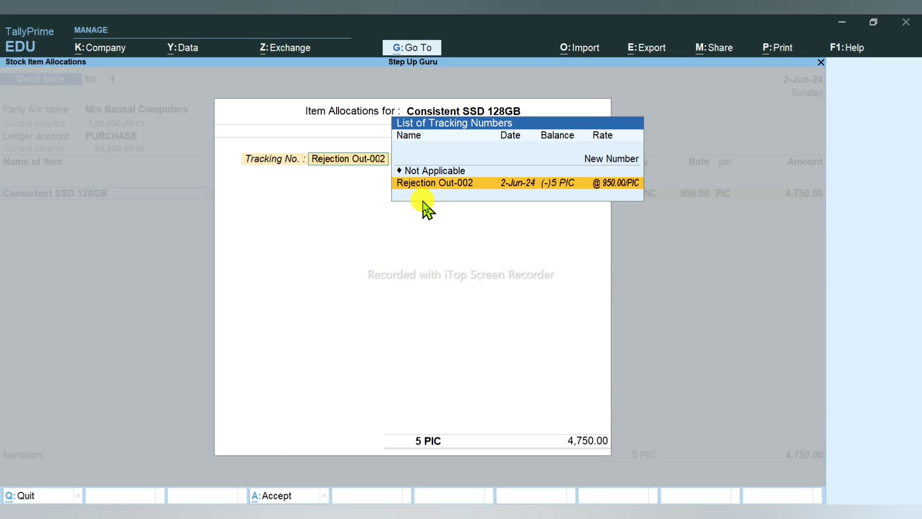
{"action": "left_click", "coordinate": [436, 192]}
Step: Confirm 5 PIC at 950.00 (4,750.00) and add CGST and SGST ledgers at 427.50 each
{"action": "key", "text": "Return"}
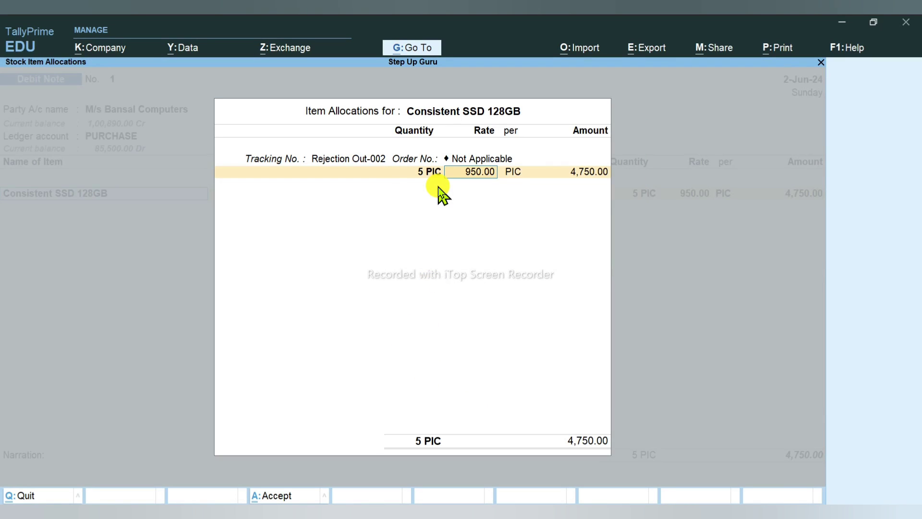
{"action": "key", "text": "Return"}
{"action": "key", "text": "Return"}
{"action": "key", "text": "Return"}
{"action": "key", "text": "Return"}
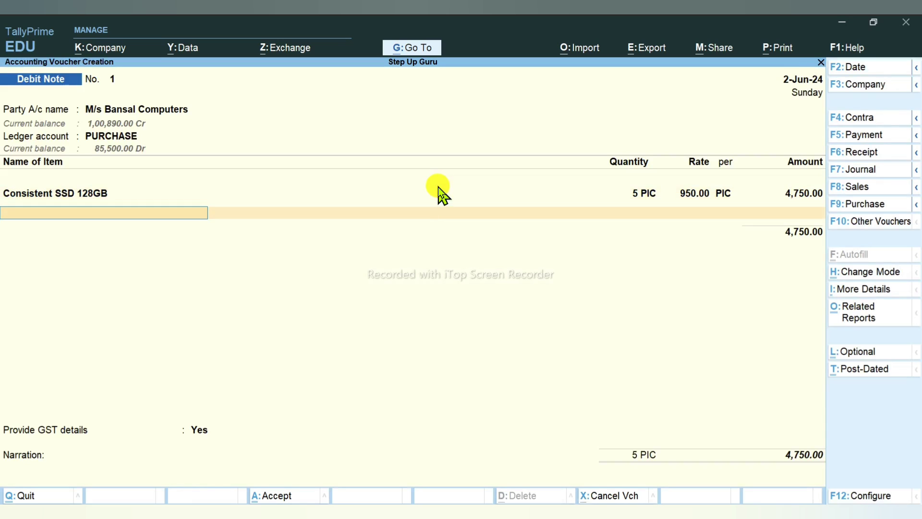
{"action": "key", "text": "Return"}
{"action": "key", "text": "Return"}
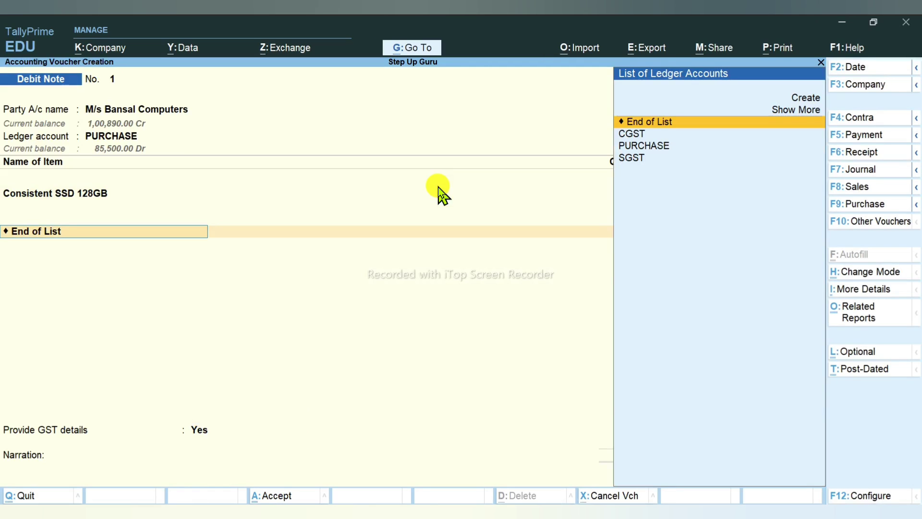
{"action": "type", "text": "Cg"}
{"action": "key", "text": "Return"}
{"action": "type", "text": "S"}
{"action": "key", "text": "Return"}
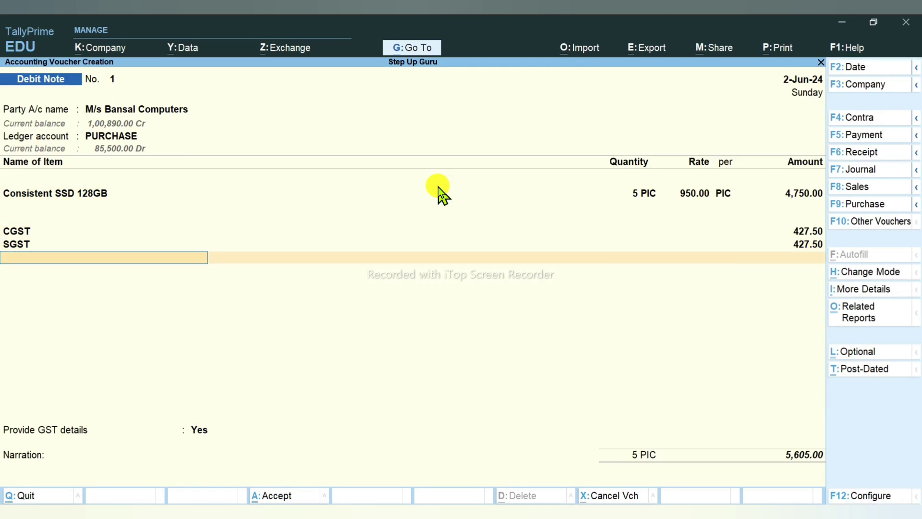
{"action": "key", "text": "Return"}
Step: Provide GST details with reason 01-Sales Return, supplier's note number 1 dated 2-4
{"action": "key", "text": "Down"}
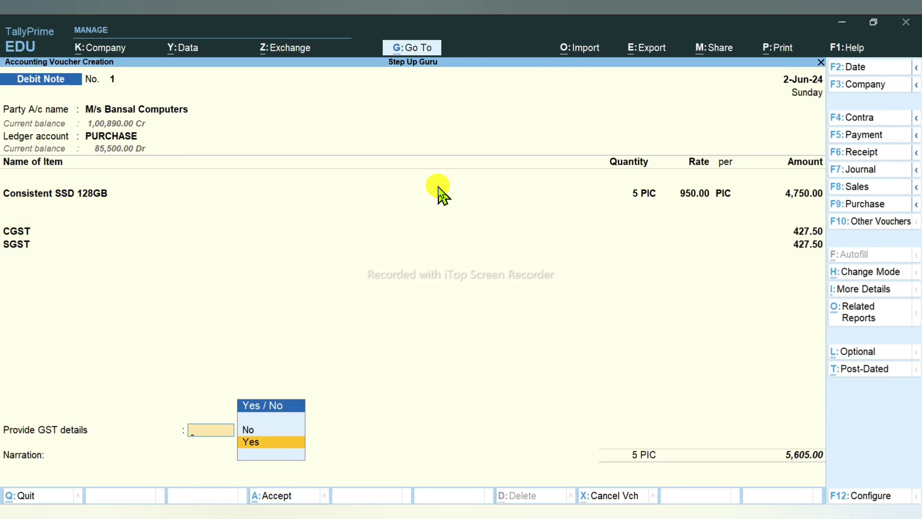
{"action": "key", "text": "Return"}
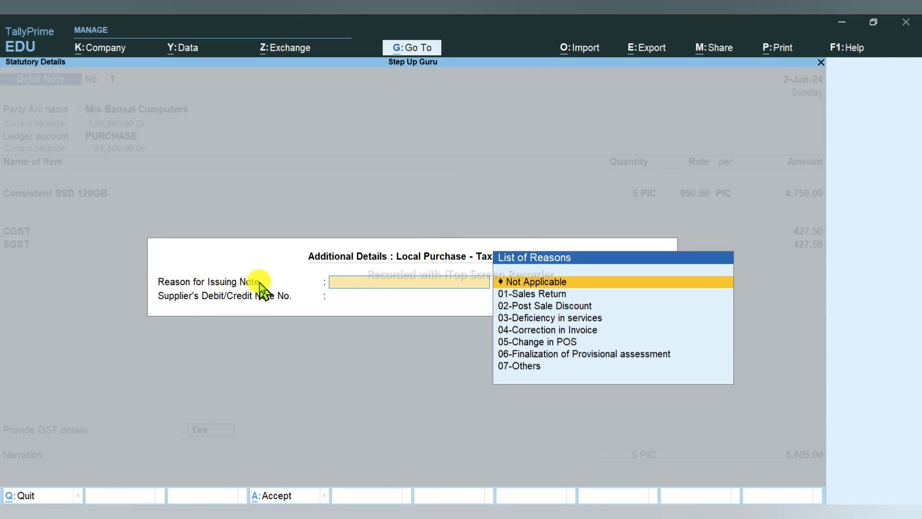
{"action": "key", "text": "Down"}
{"action": "key", "text": "Return"}
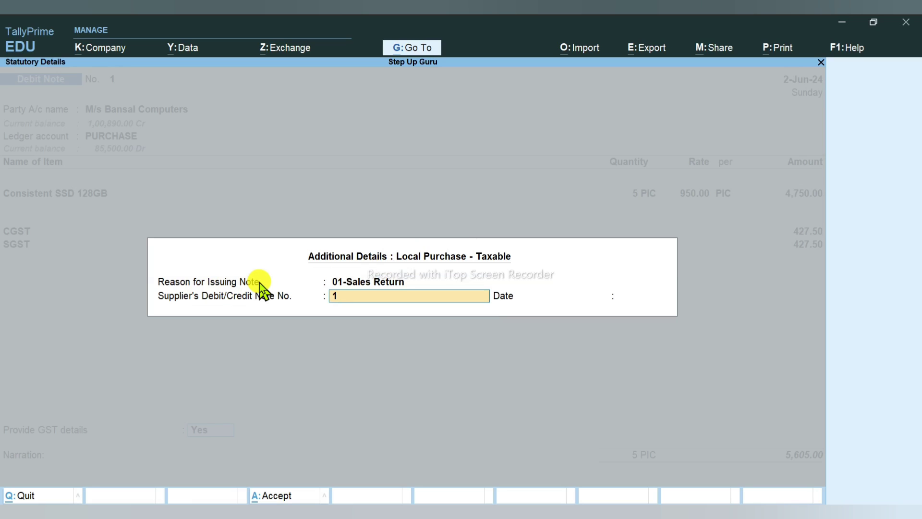
{"action": "type", "text": "1"}
{"action": "key", "text": "Return"}
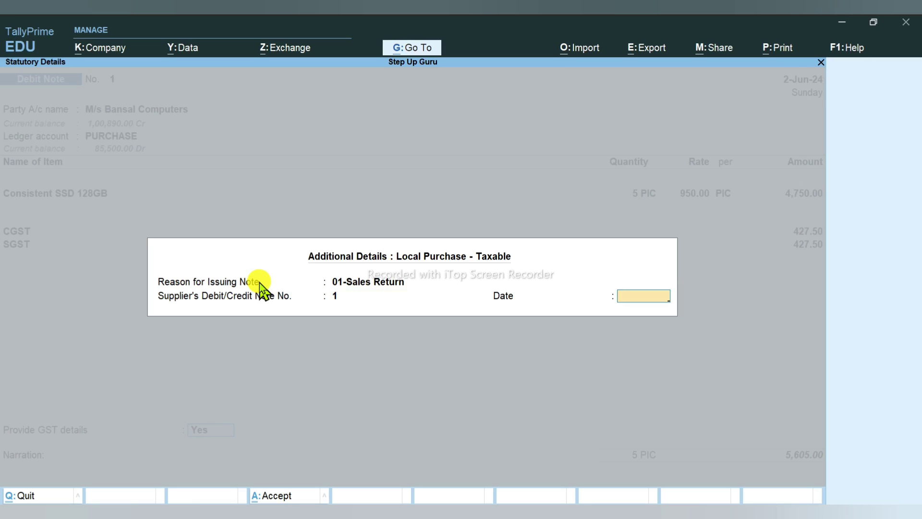
{"action": "type", "text": "2-4"}
{"action": "key", "text": "Return"}
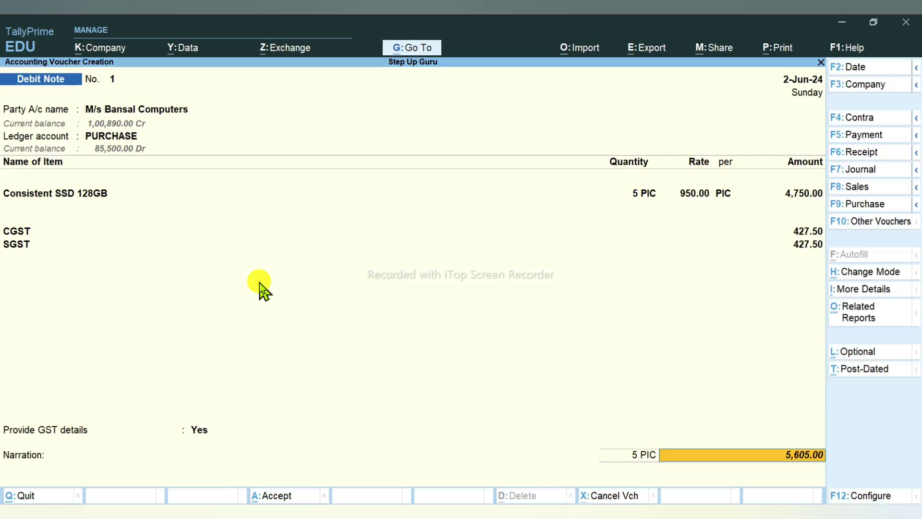
Step: Adjust against bill BS/2024-25/111 and save the 5,605.00 debit note
{"action": "key", "text": "Return"}
{"action": "key", "text": "Return"}
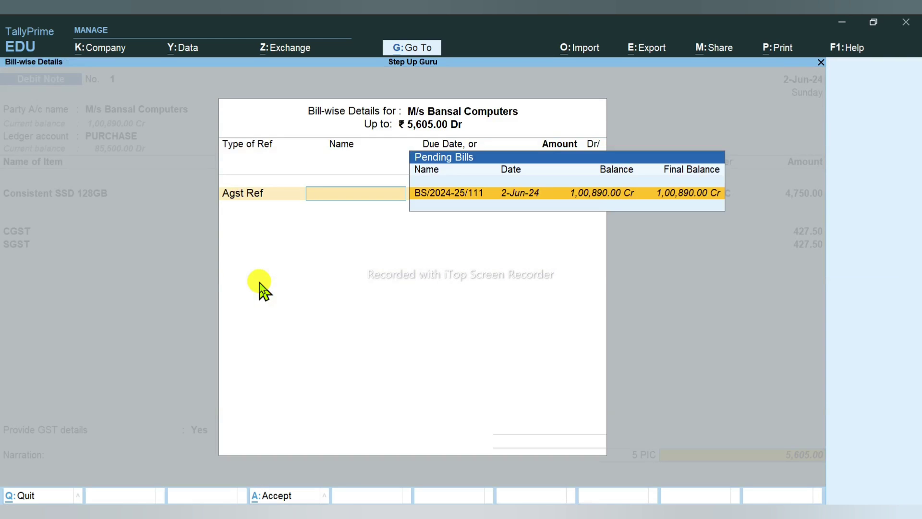
{"action": "key", "text": "Return"}
{"action": "key", "text": "Return"}
{"action": "key", "text": "Return"}
{"action": "key", "text": "Return"}
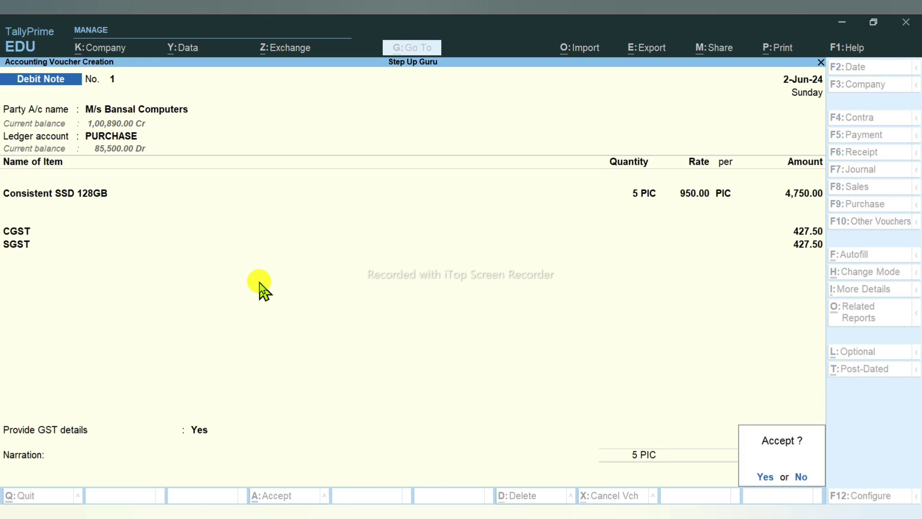
{"action": "key", "text": "Return"}
{"action": "key", "text": "Escape"}
{"action": "key", "text": "Return"}
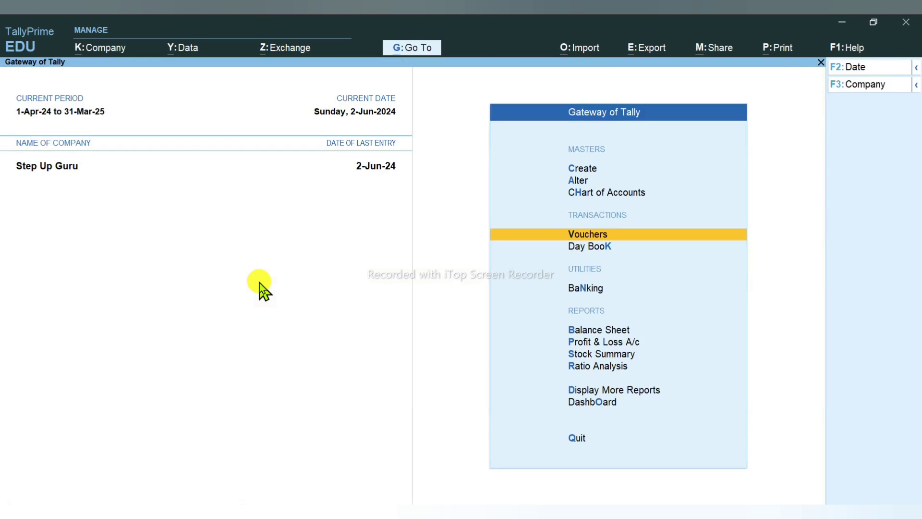
Step: Check that the Debit Note appears in Consistent SSD 128GB's stock vouchers
{"action": "key", "text": "Up"}
{"action": "key", "text": "Up"}
{"action": "key", "text": "Up"}
{"action": "key", "text": "s"}
{"action": "key", "text": "Return"}
{"action": "key", "text": "Return"}
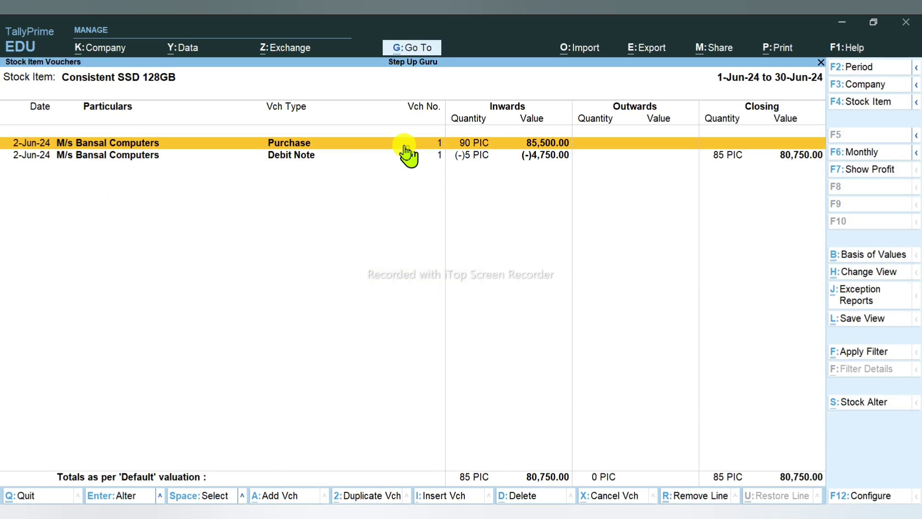
{"action": "left_click", "coordinate": [465, 158]}
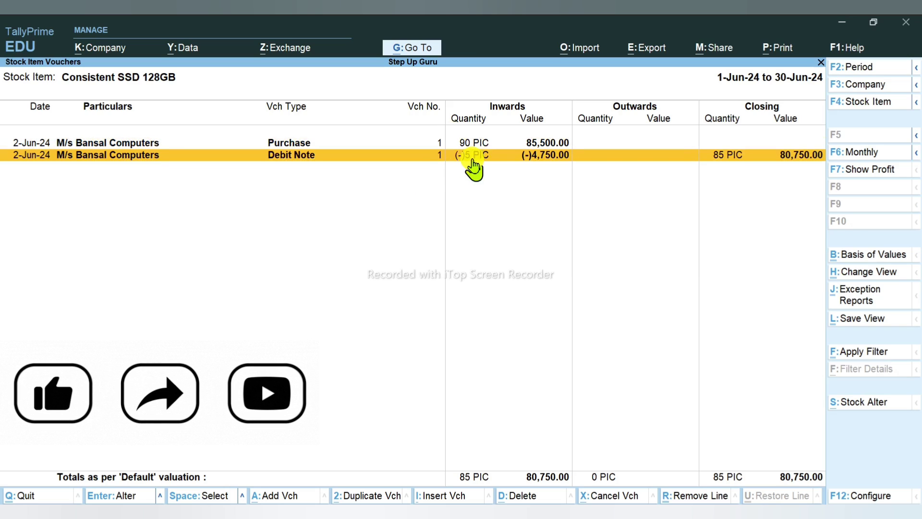
{"action": "key", "text": "Escape"}
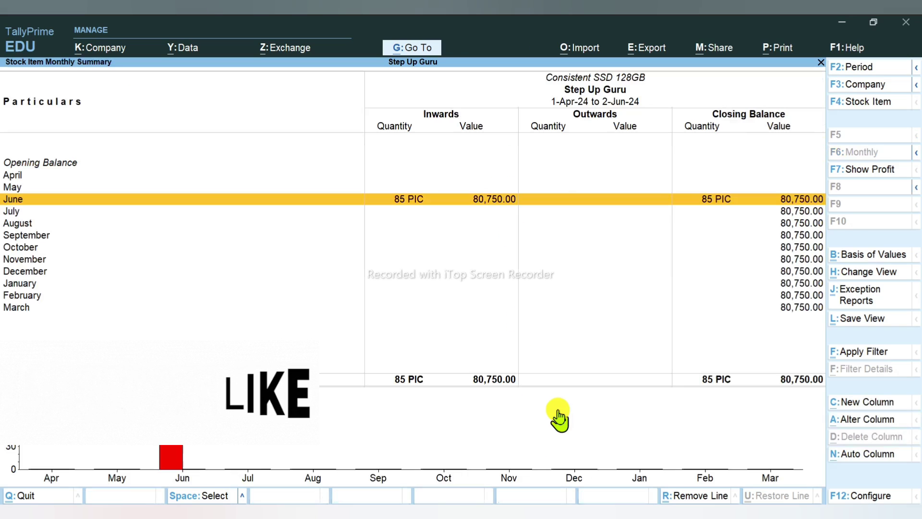
{"action": "key", "text": "Escape"}
{"action": "key", "text": "Escape"}
{"action": "key", "text": "Escape"}
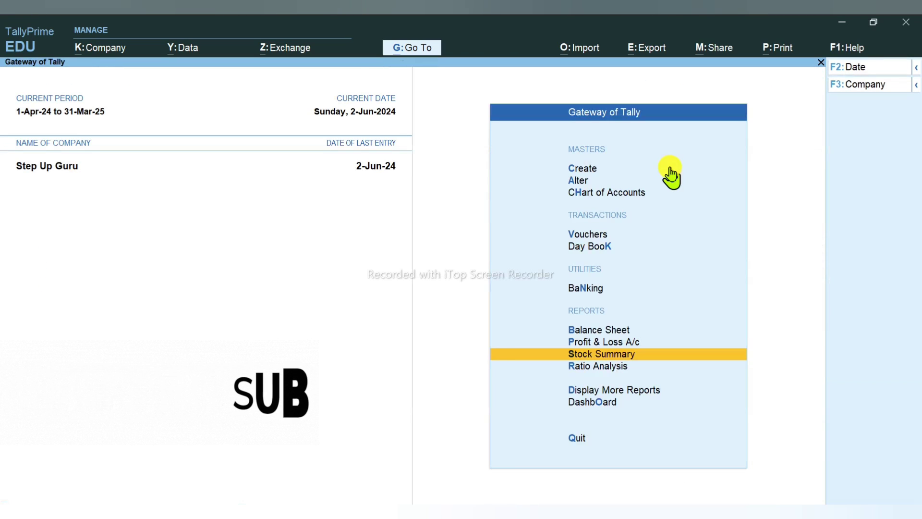
{"action": "key", "text": "Up"}
{"action": "key", "text": "Up"}
Step: Review Balance Sheet balances for Sundry Creditors and the CGST ledger under Duties & Taxes
{"action": "key", "text": "Return"}
{"action": "key", "text": "Down"}
{"action": "key", "text": "Down"}
{"action": "key", "text": "Down"}
{"action": "key", "text": "Down"}
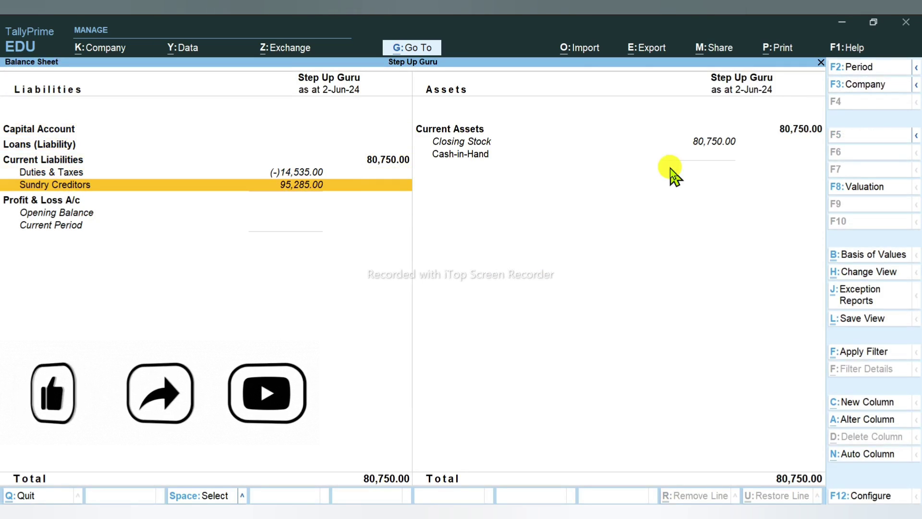
{"action": "key", "text": "Up"}
{"action": "key", "text": "Down"}
{"action": "key", "text": "Return"}
{"action": "key", "text": "Return"}
{"action": "key", "text": "Return"}
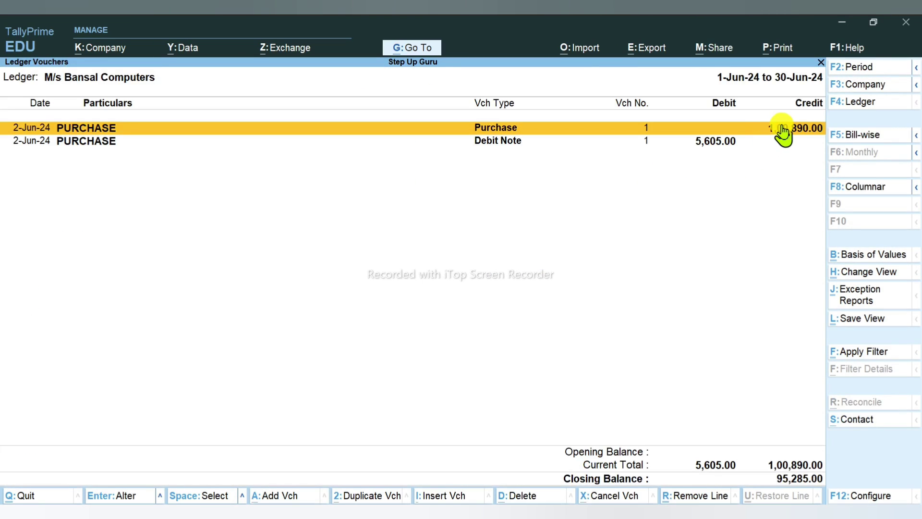
{"action": "key", "text": "Escape"}
{"action": "key", "text": "Escape"}
{"action": "key", "text": "Escape"}
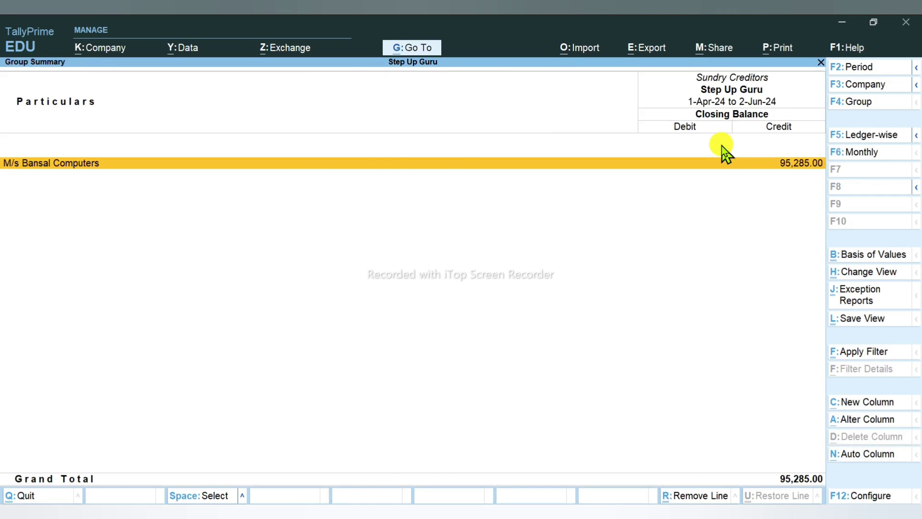
{"action": "key", "text": "Return"}
{"action": "key", "text": "Return"}
{"action": "key", "text": "Escape"}
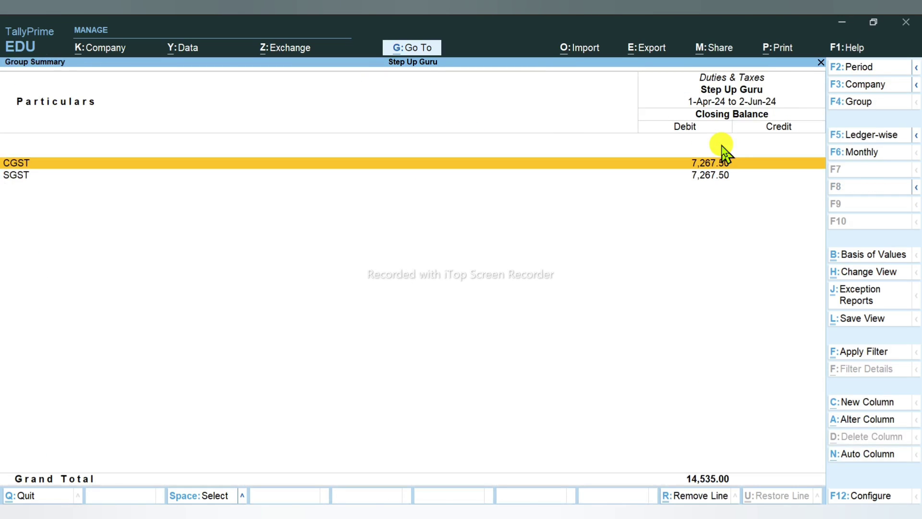
{"action": "key", "text": "Return"}
{"action": "key", "text": "Escape"}
{"action": "key", "text": "Escape"}
{"action": "key", "text": "Escape"}
{"action": "key", "text": "Escape"}
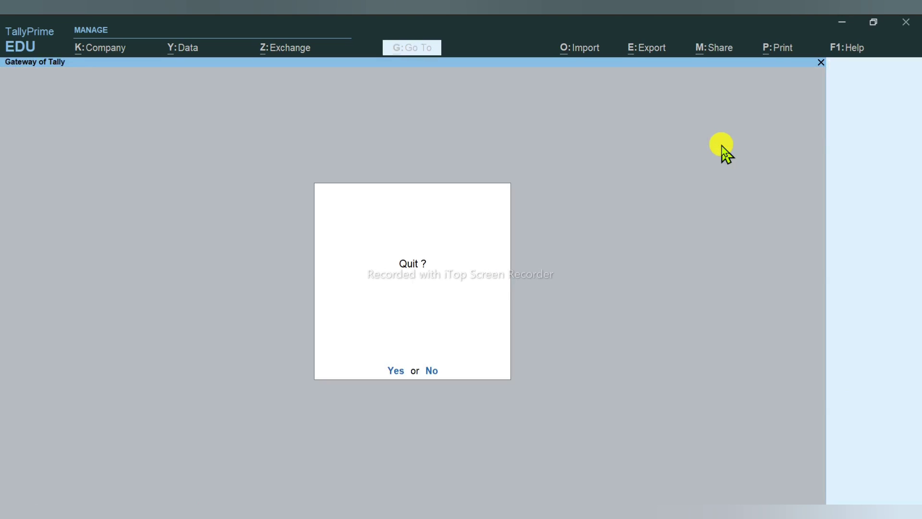
{"action": "key", "text": "n"}
Step: Browse Purchase Order Outstandings and Purchase Bills Pending under Statements of Inventory
{"action": "key", "text": "Down"}
{"action": "key", "text": "Down"}
{"action": "key", "text": "Down"}
{"action": "key", "text": "Down"}
{"action": "key", "text": "Down"}
{"action": "key", "text": "Down"}
{"action": "key", "text": "Down"}
{"action": "key", "text": "Down"}
{"action": "key", "text": "Down"}
{"action": "key", "text": "Down"}
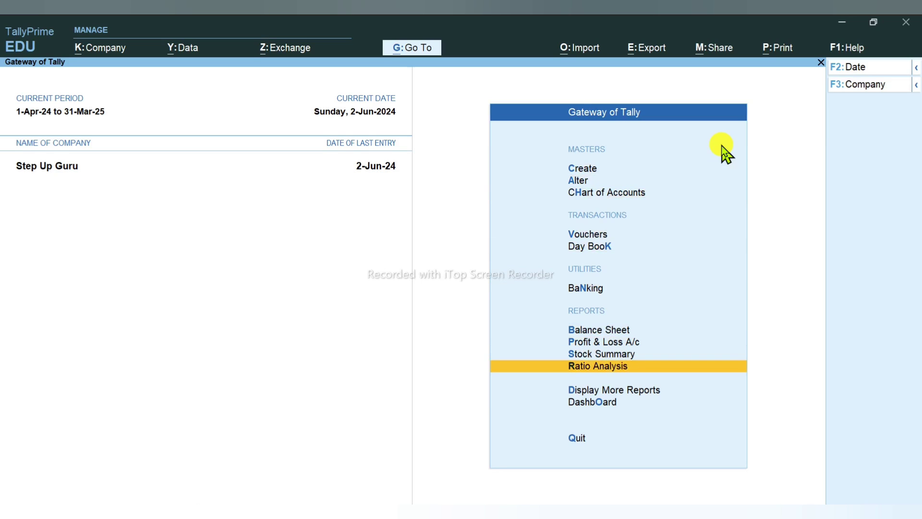
{"action": "key", "text": "Return"}
{"action": "key", "text": "Down"}
{"action": "key", "text": "Down"}
{"action": "key", "text": "Down"}
{"action": "key", "text": "Down"}
{"action": "key", "text": "Down"}
{"action": "key", "text": "Down"}
{"action": "key", "text": "Down"}
{"action": "key", "text": "Return"}
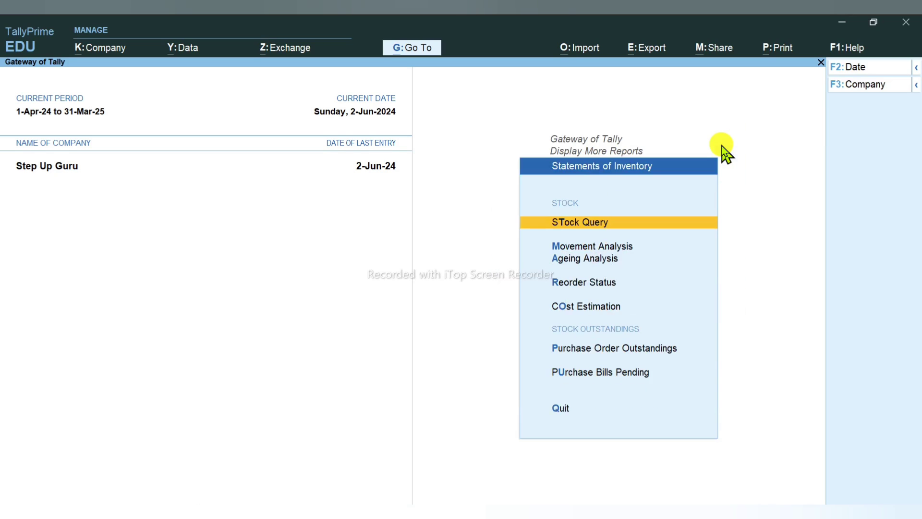
{"action": "key", "text": "Down"}
{"action": "key", "text": "Down"}
{"action": "key", "text": "Down"}
{"action": "key", "text": "Down"}
{"action": "key", "text": "Down"}
{"action": "key", "text": "Down"}
{"action": "key", "text": "Up"}
{"action": "key", "text": "Return"}
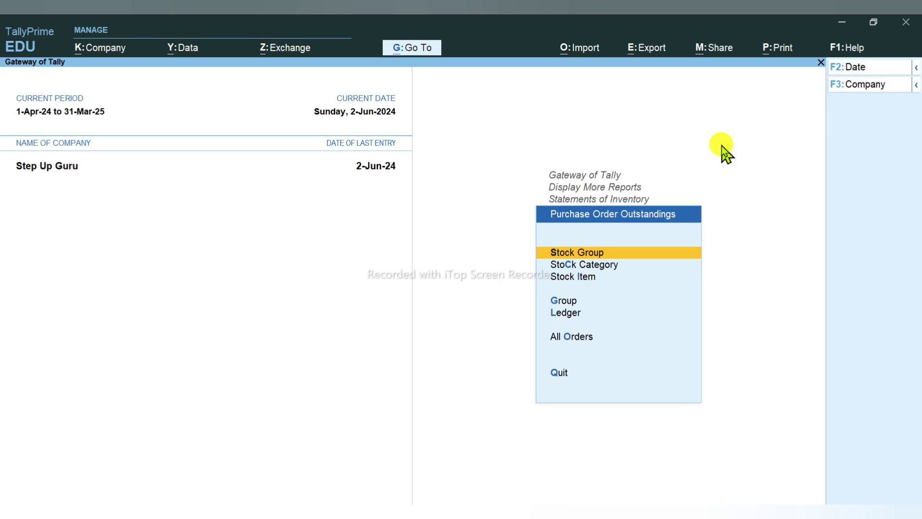
{"action": "key", "text": "Down"}
{"action": "key", "text": "Down"}
{"action": "key", "text": "Down"}
{"action": "key", "text": "Down"}
{"action": "key", "text": "Down"}
{"action": "key", "text": "Return"}
{"action": "key", "text": "Escape"}
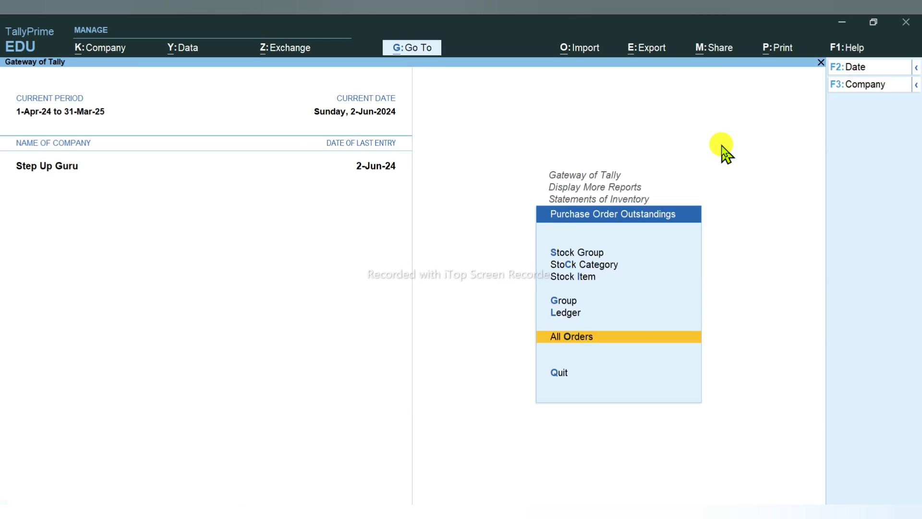
{"action": "key", "text": "Escape"}
{"action": "key", "text": "Down"}
{"action": "key", "text": "Return"}
{"action": "key", "text": "Escape"}
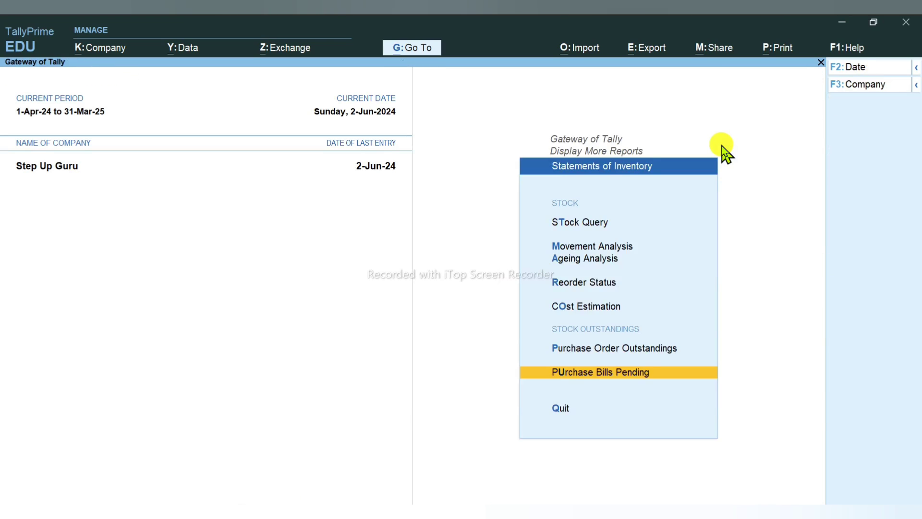
{"action": "key", "text": "Escape"}
{"action": "key", "text": "Escape"}
{"action": "key", "text": "Escape"}
{"action": "key", "text": "n"}
Step: Open a new blank Debit Note No. 2 and check the next task steps in the PDF
{"action": "key", "text": "alt+F5"}
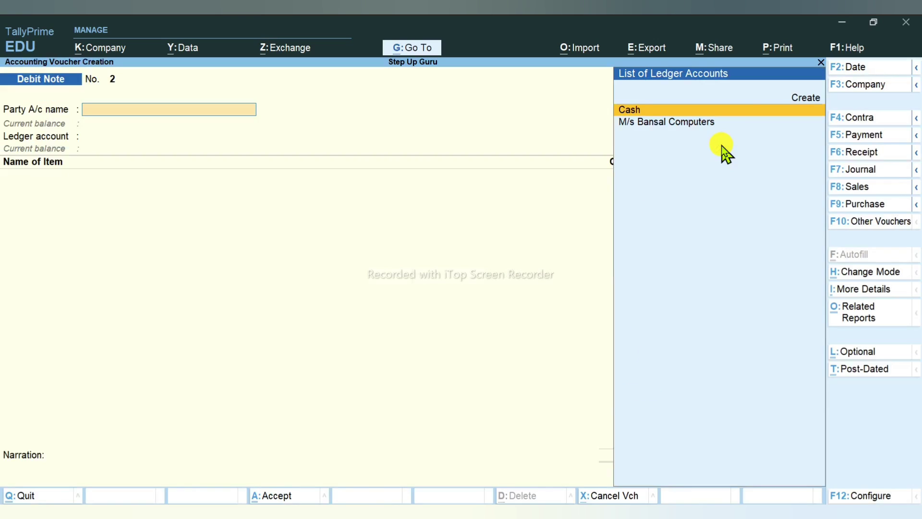
{"action": "key", "text": "alt+Tab"}
{"action": "scroll", "coordinate": [274, 397], "scroll_direction": "down", "scroll_amount": 3}
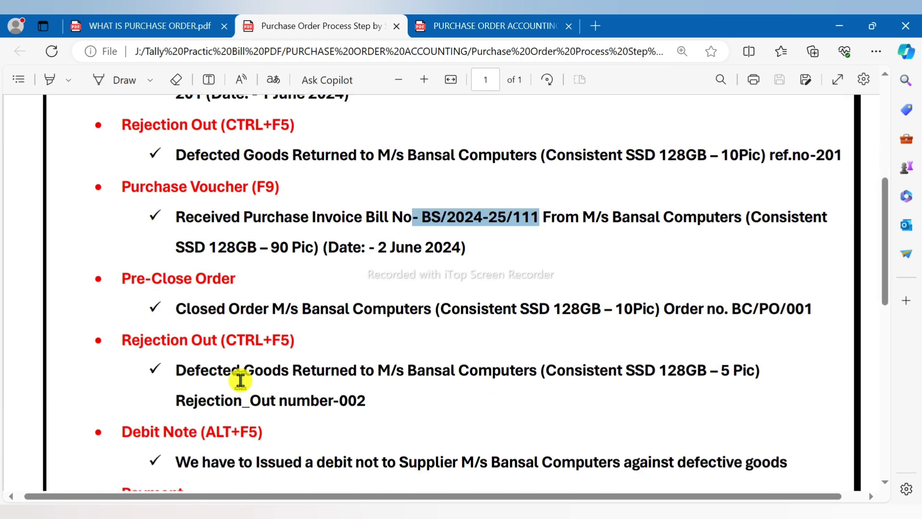
{"action": "scroll", "coordinate": [313, 349], "scroll_direction": "down", "scroll_amount": 6}
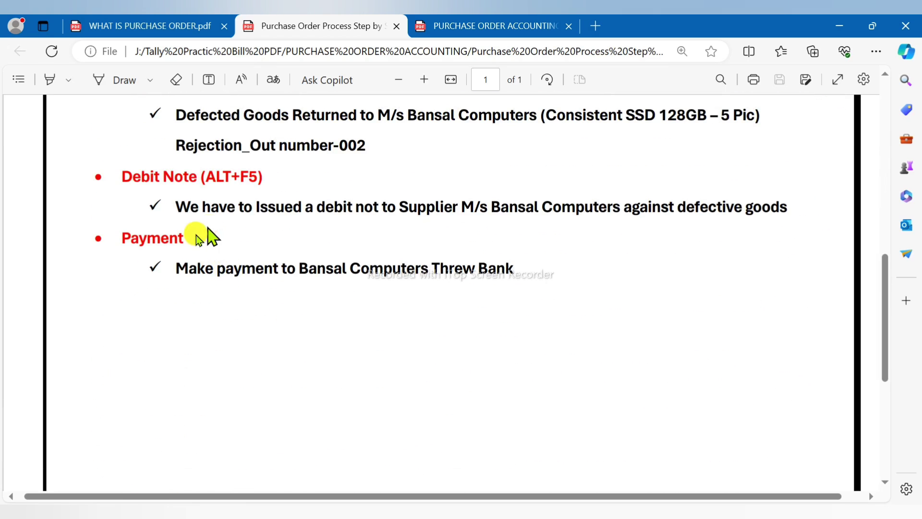
{"action": "key", "text": "alt+Tab"}
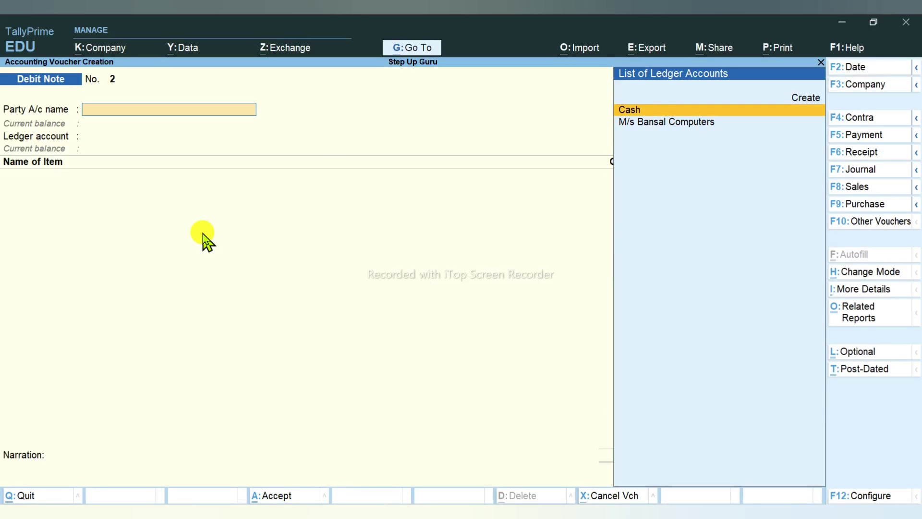
Step: Save a Payment voucher paying M/s Bansal Computers 95,285.00 cash against the pending bill BS/2024-25/111
{"action": "key", "text": "F5"}
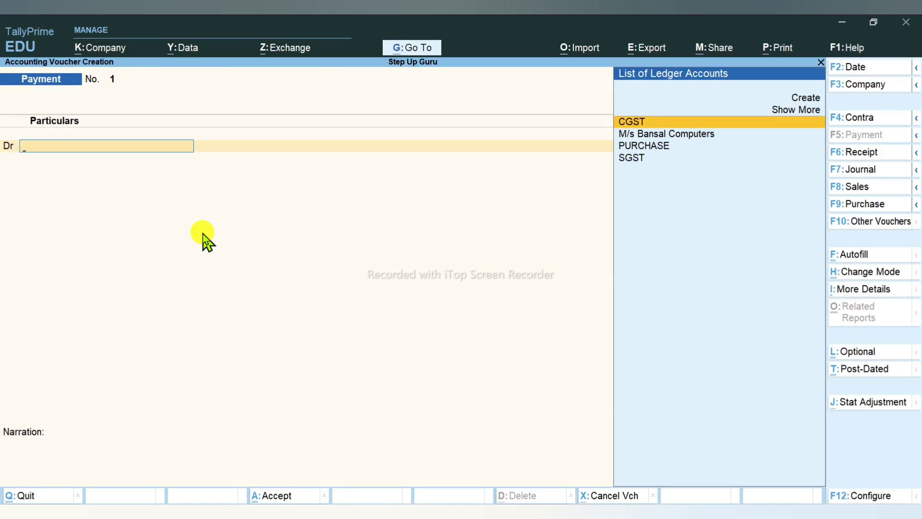
{"action": "key", "text": "Down"}
{"action": "key", "text": "Return"}
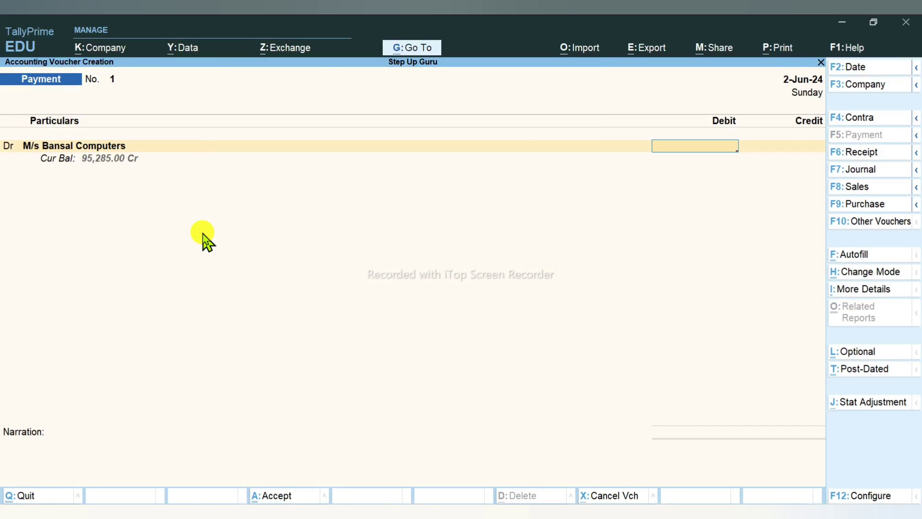
{"action": "type", "text": "95285"}
{"action": "key", "text": "Return"}
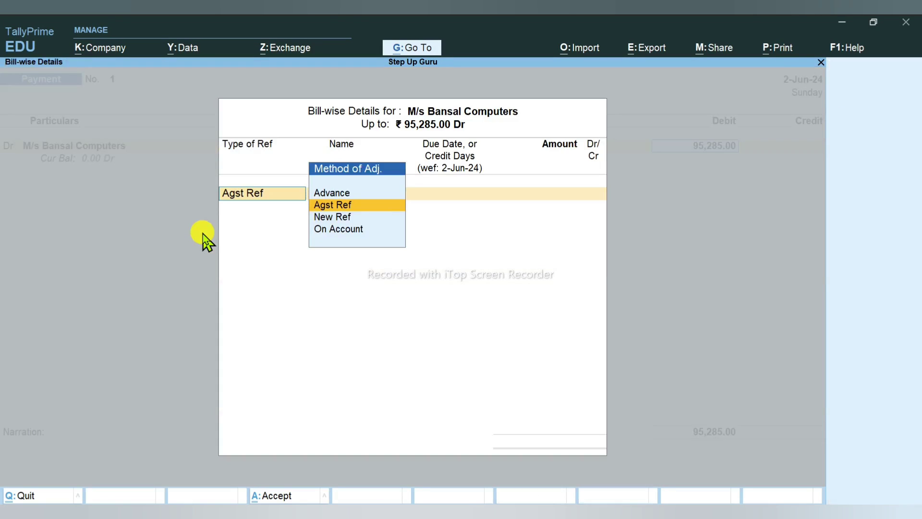
{"action": "key", "text": "Return"}
{"action": "key", "text": "Return"}
{"action": "key", "text": "Return"}
{"action": "key", "text": "Return"}
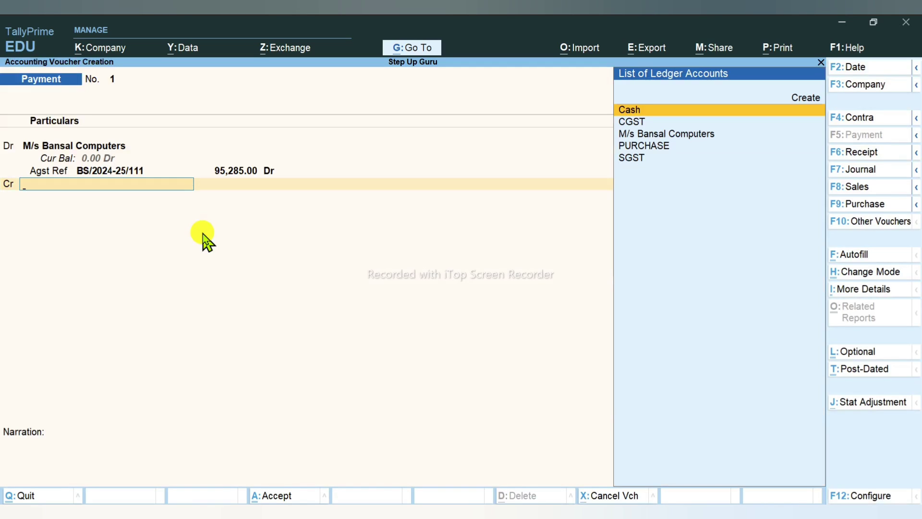
{"action": "key", "text": "Return"}
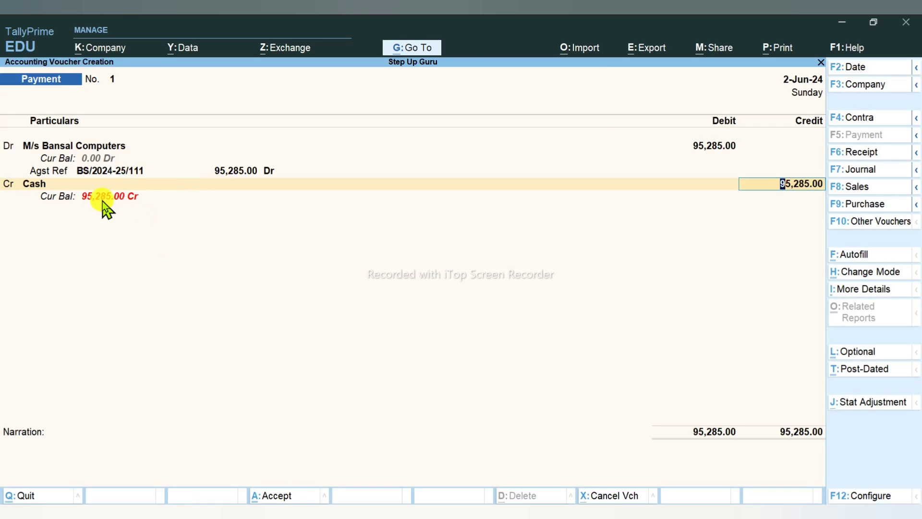
{"action": "key", "text": "Return"}
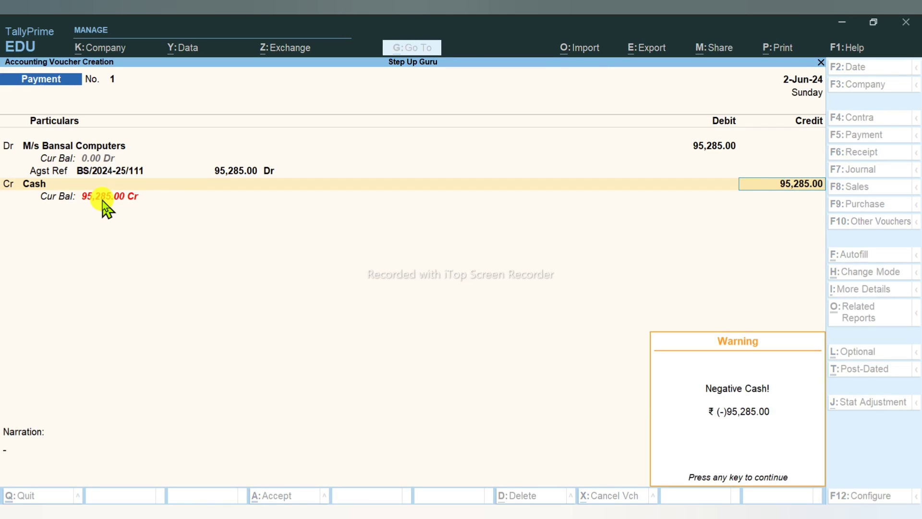
{"action": "key", "text": "Return"}
{"action": "key", "text": "Return"}
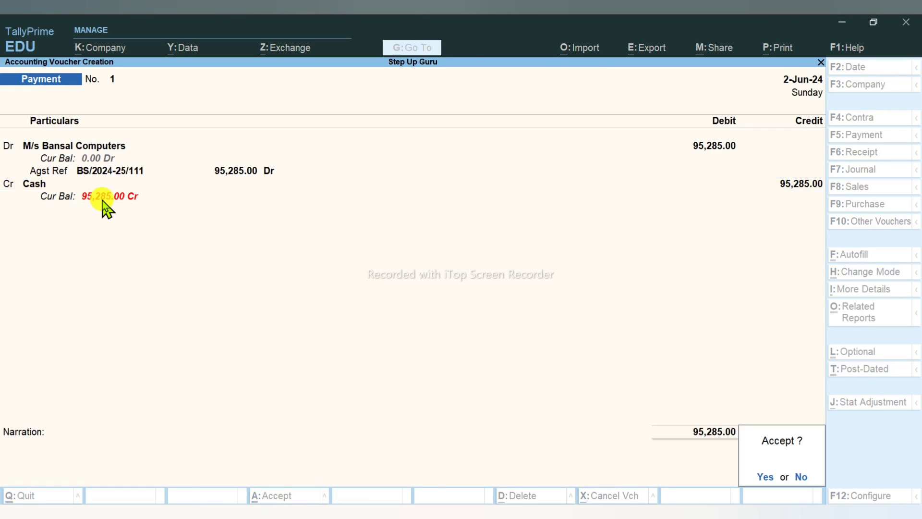
{"action": "key", "text": "Return"}
{"action": "key", "text": "Escape"}
Step: Review the updated Balance Sheet, checking the Cash-in-Hand balance
{"action": "key", "text": "b"}
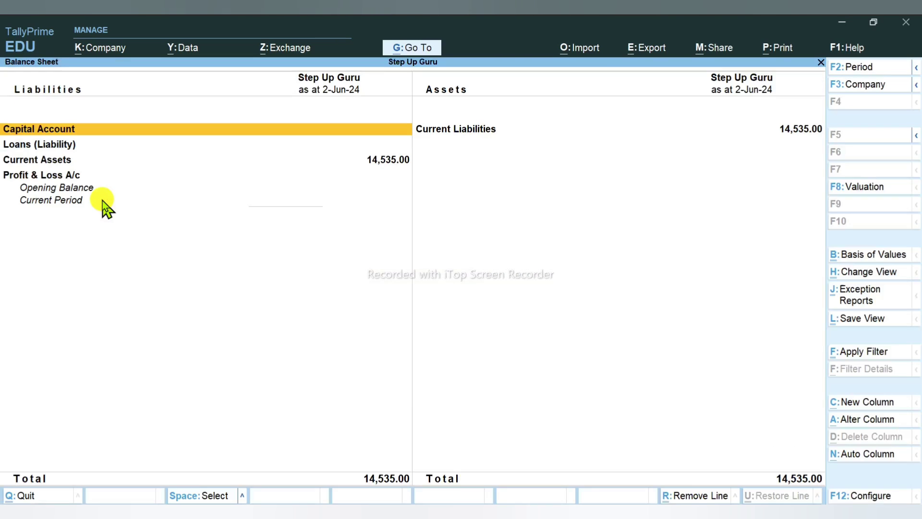
{"action": "key", "text": "Down"}
{"action": "key", "text": "Down"}
{"action": "key", "text": "Down"}
{"action": "key", "text": "Down"}
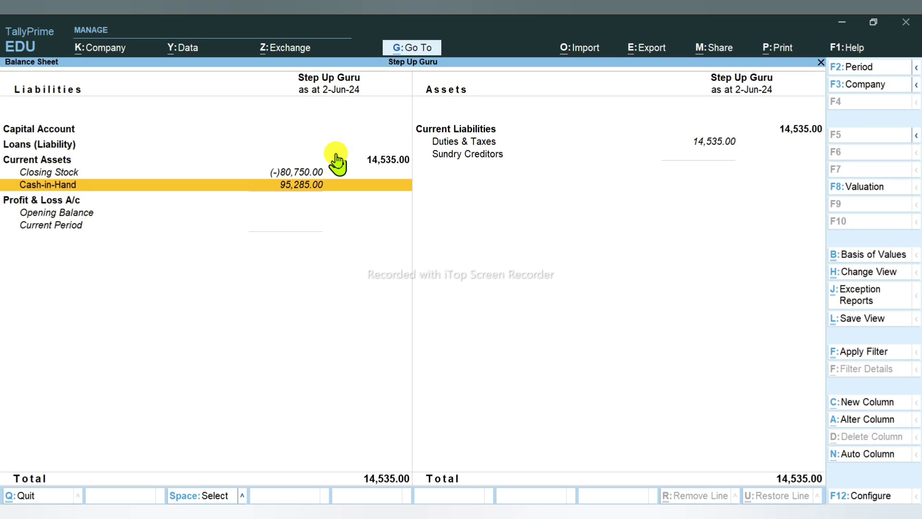
{"action": "key", "text": "Escape"}
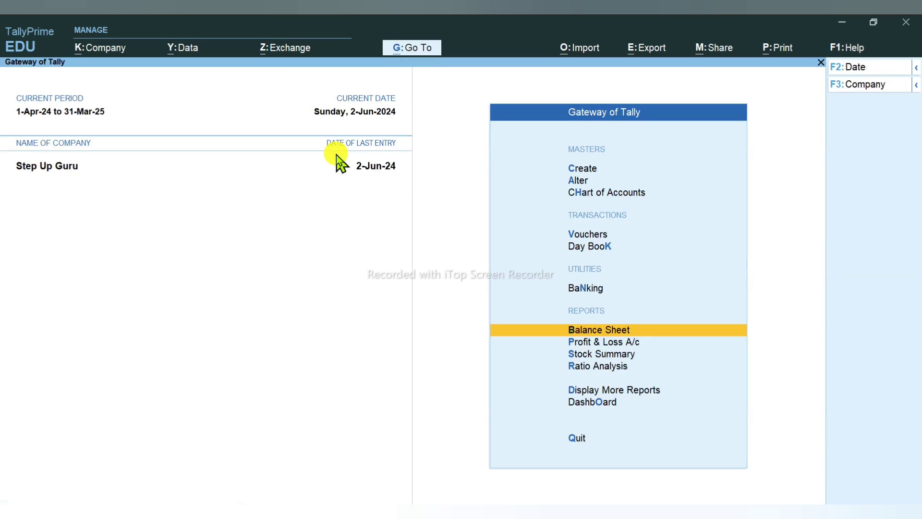
Step: Check the Stock Summary (SSD 85 PIC, 80,750.00), then return to the Purchase Order Process PDF's first step
{"action": "key", "text": "s"}
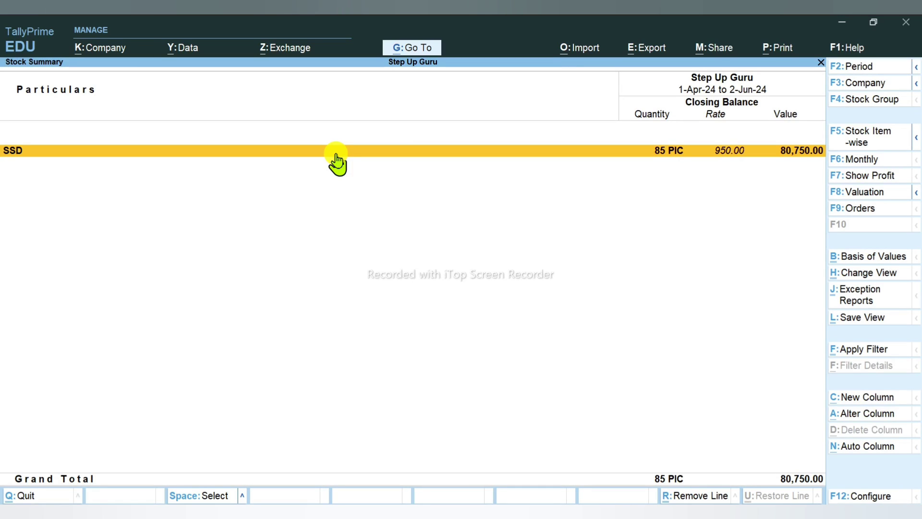
{"action": "key", "text": "alt+Tab"}
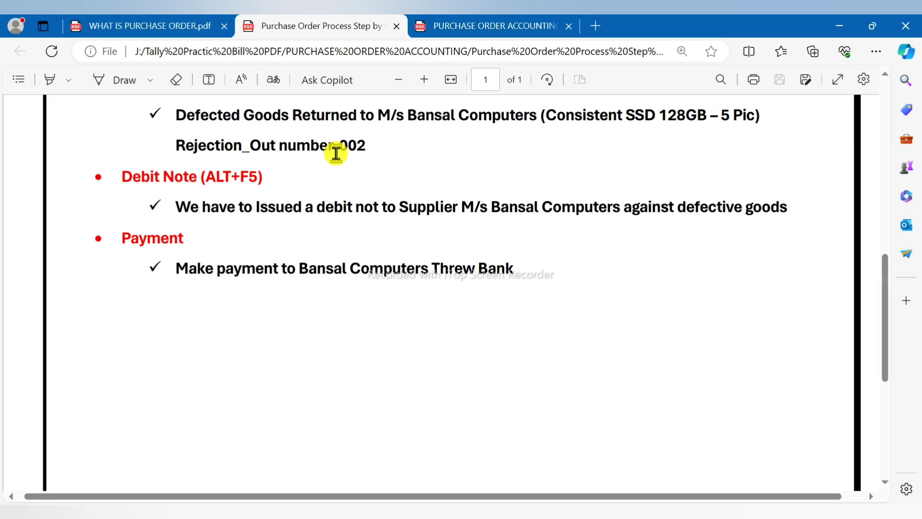
{"action": "scroll", "coordinate": [432, 278], "scroll_direction": "up", "scroll_amount": 7}
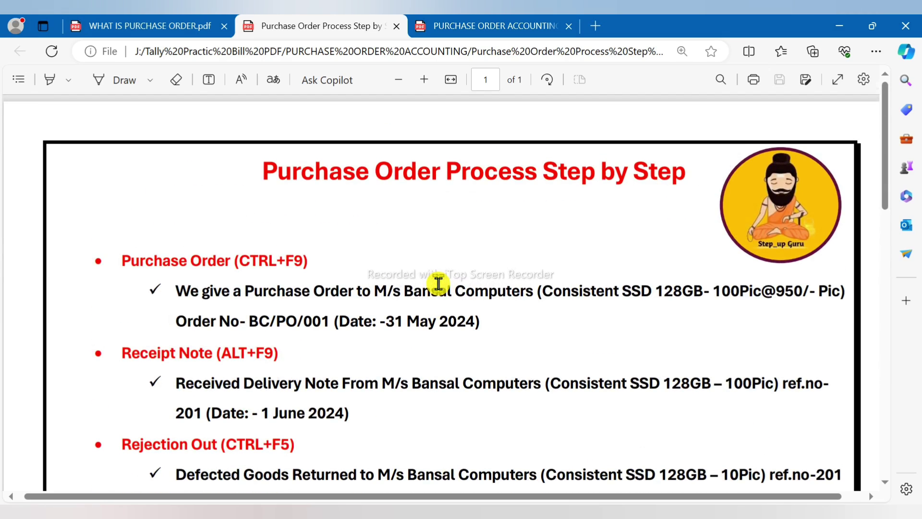